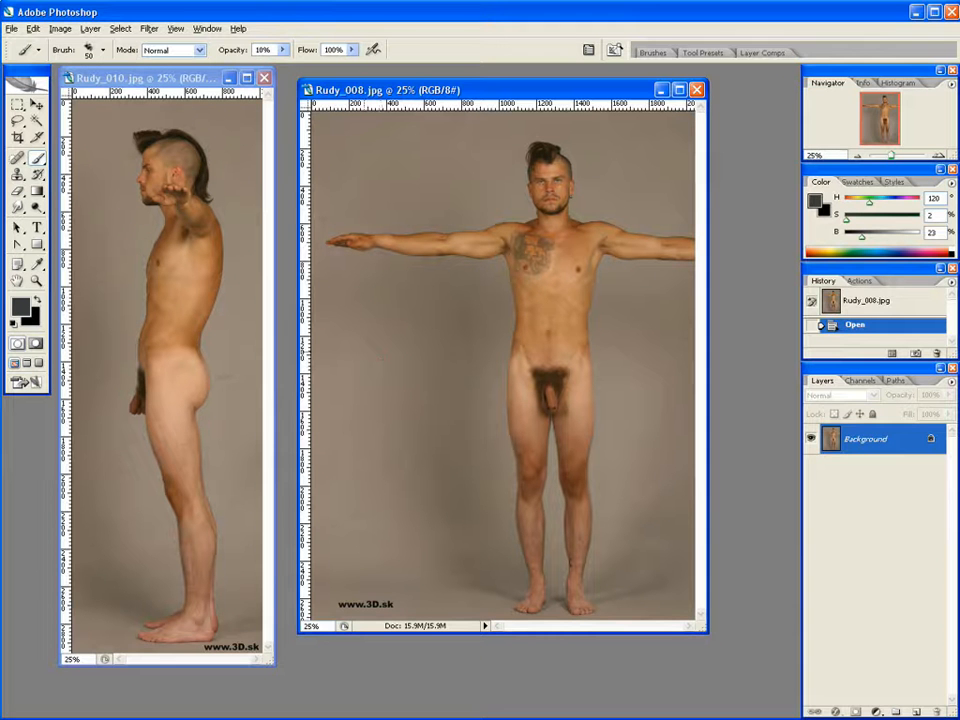
Start opening a file and browse to the Program Files (x86) folder on Local Disk (C:)
left_click(11, 29)
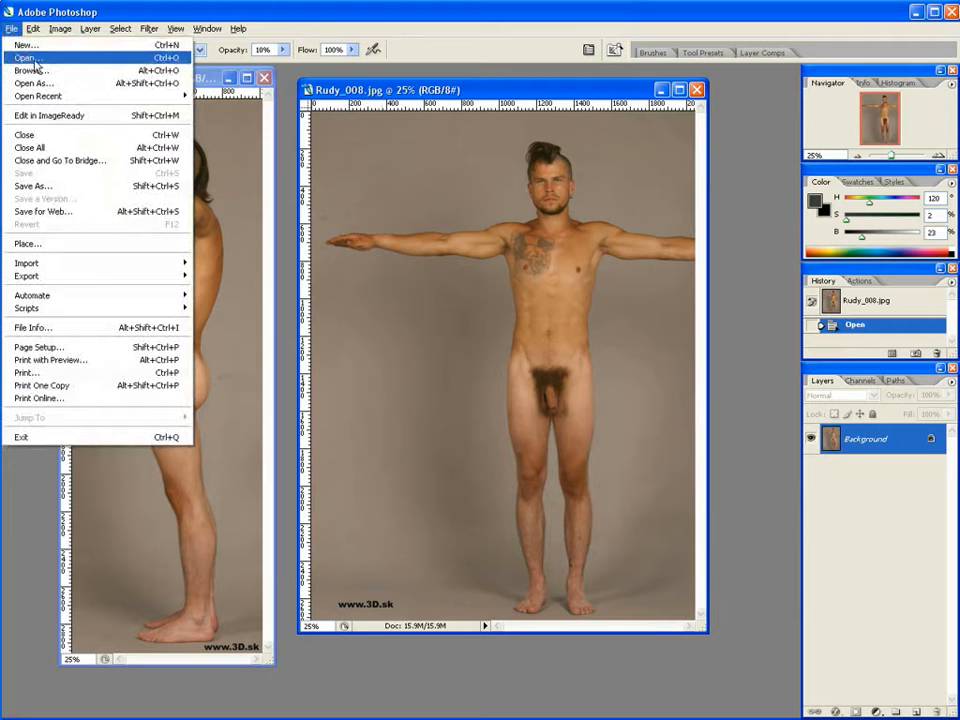
left_click(28, 57)
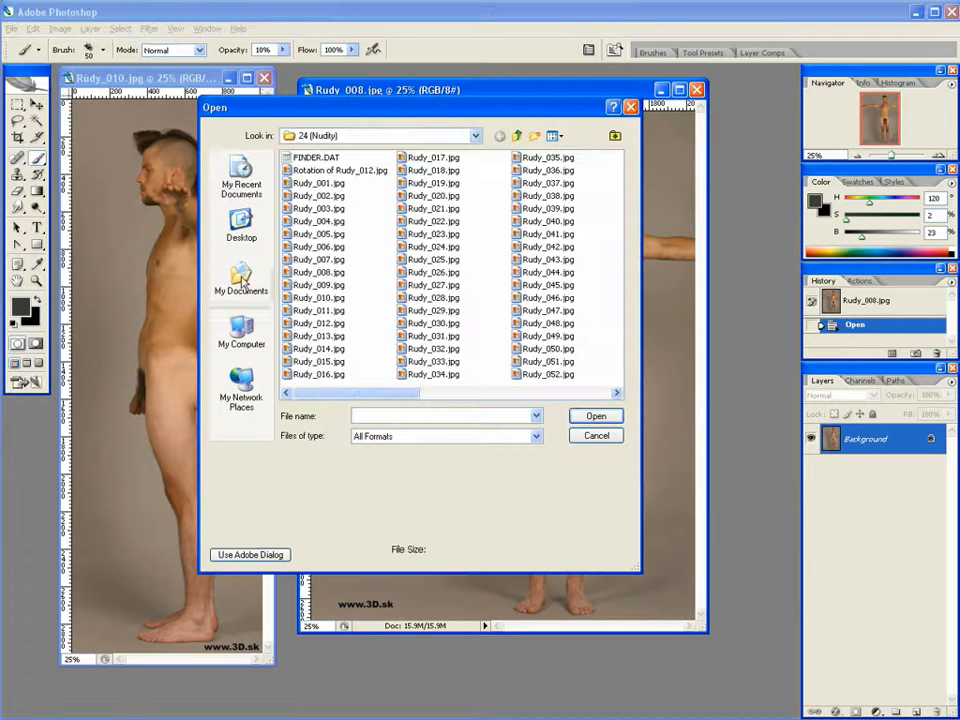
left_click(337, 137)
left_click(337, 137)
left_click(338, 213)
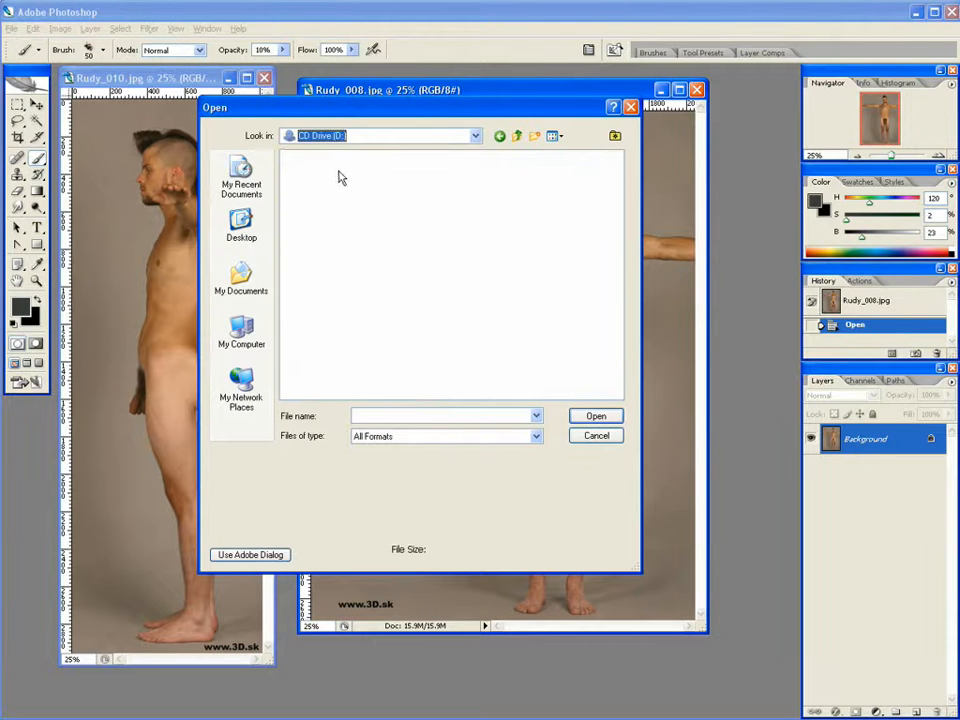
left_click(338, 136)
left_click(338, 199)
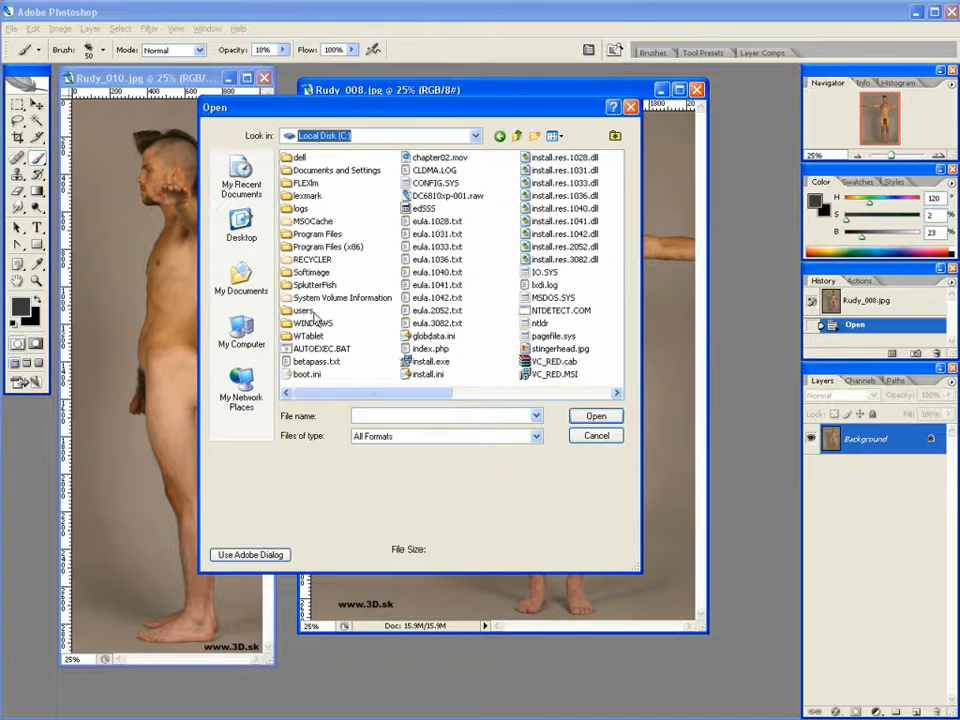
double_click(318, 247)
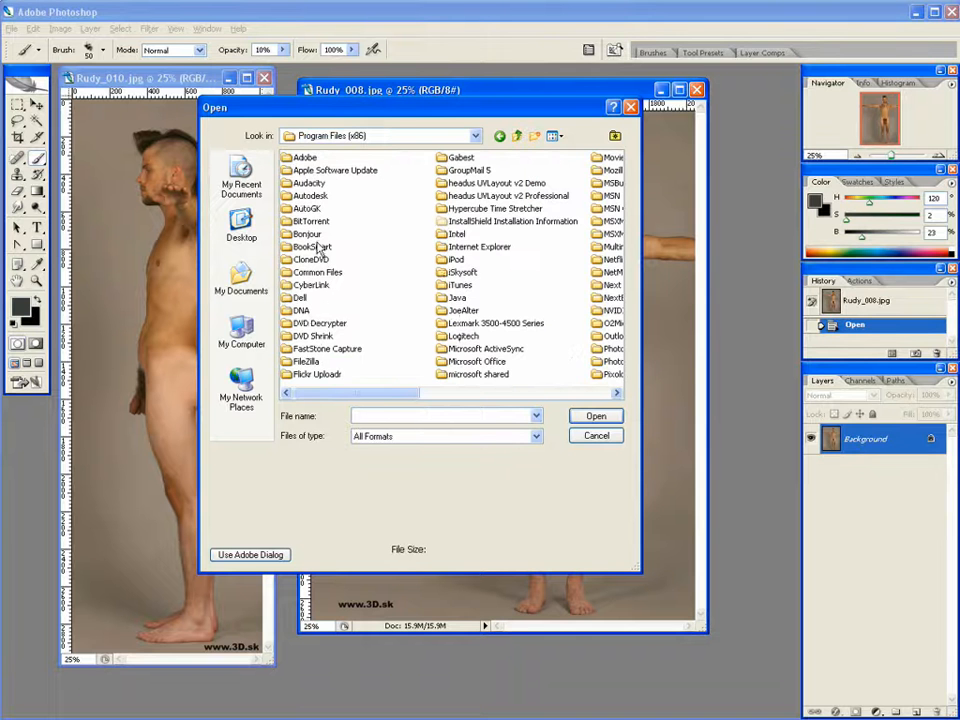
Open the ImagePlaneX.psd template from the Pixologic, ZBrush3, ZTools folder
left_click(600, 348)
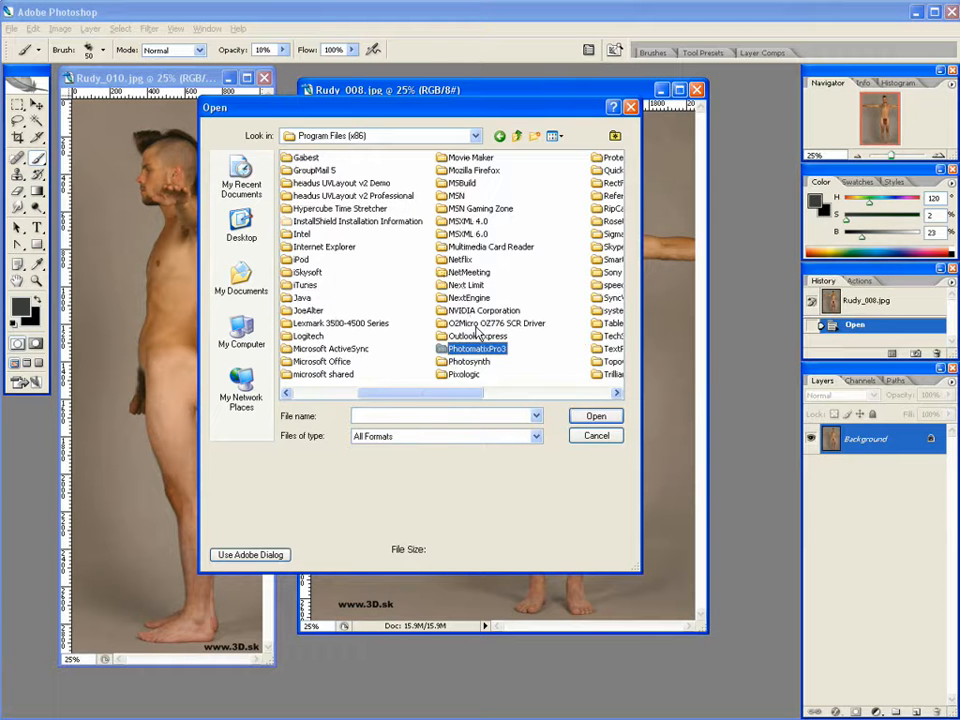
left_click(452, 374)
double_click(460, 375)
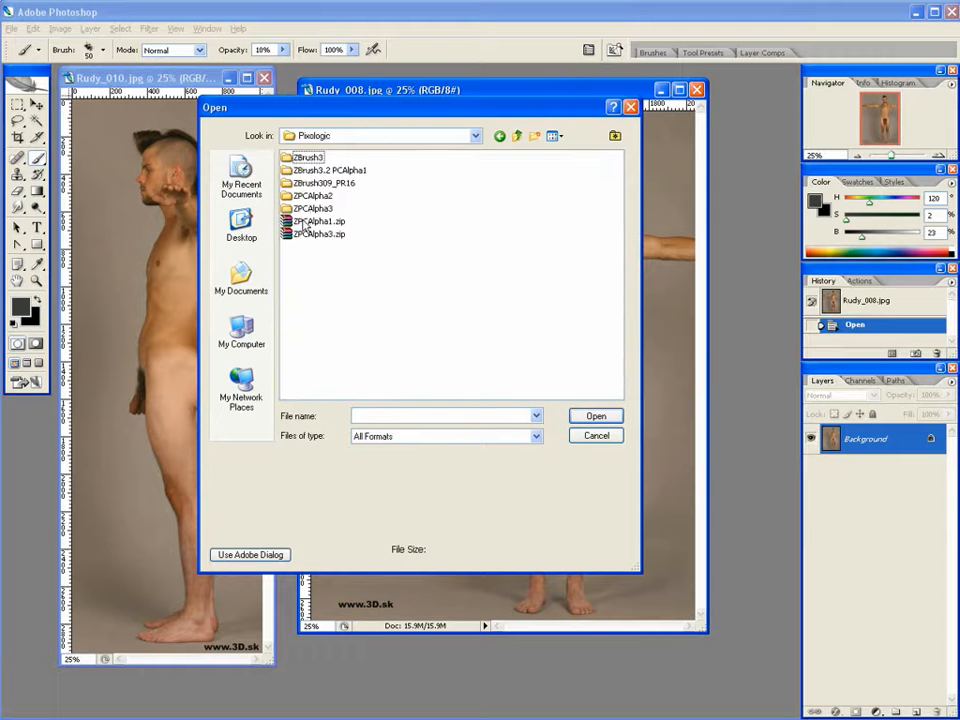
key("Return")
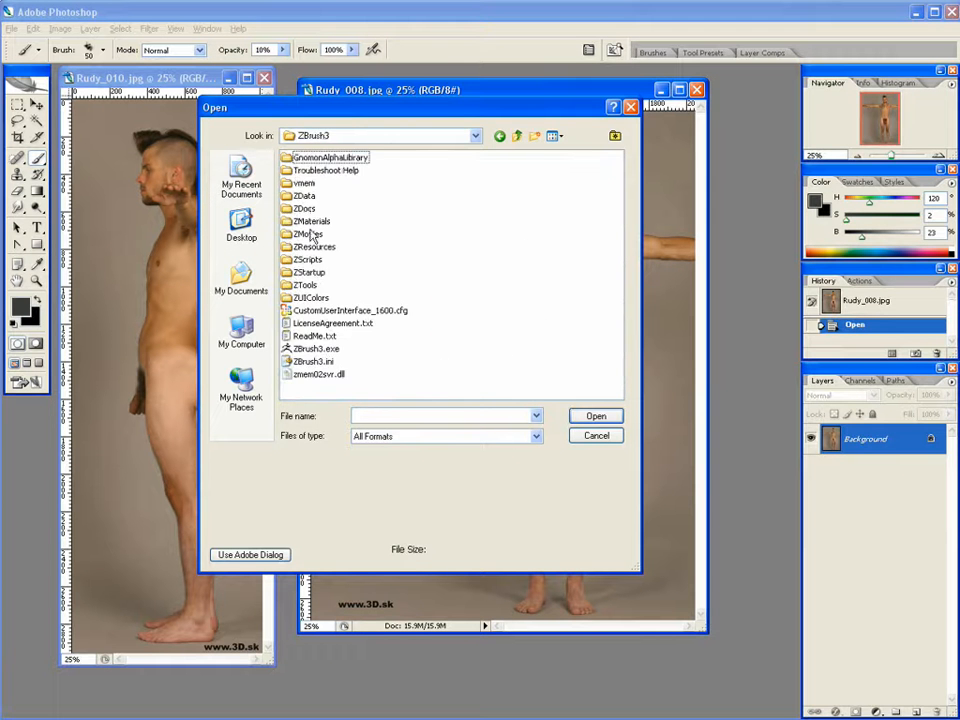
double_click(300, 285)
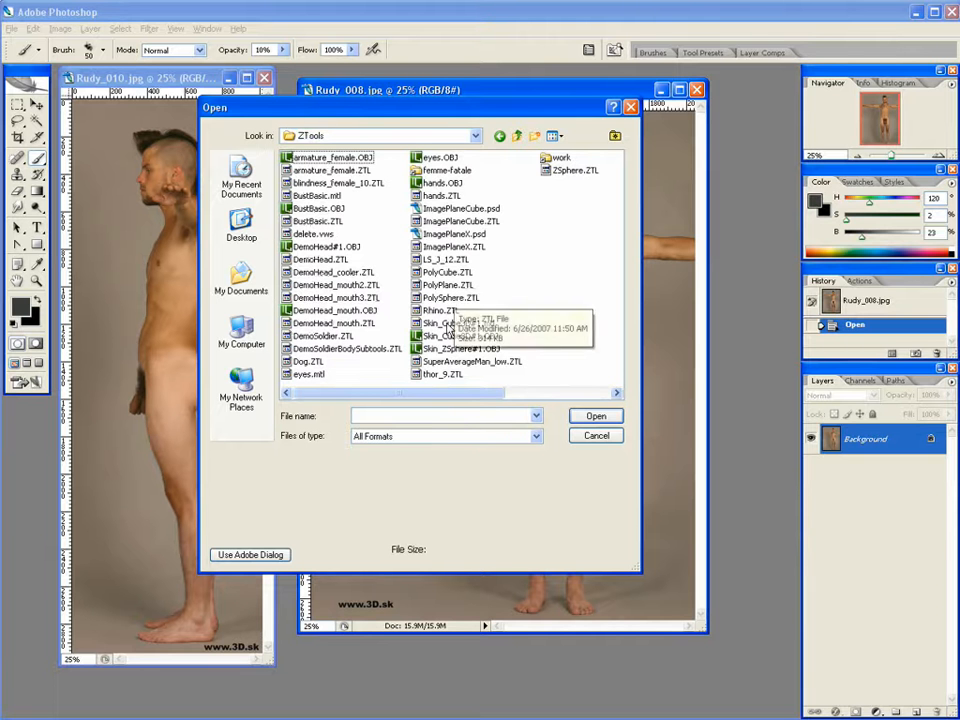
left_click(466, 209)
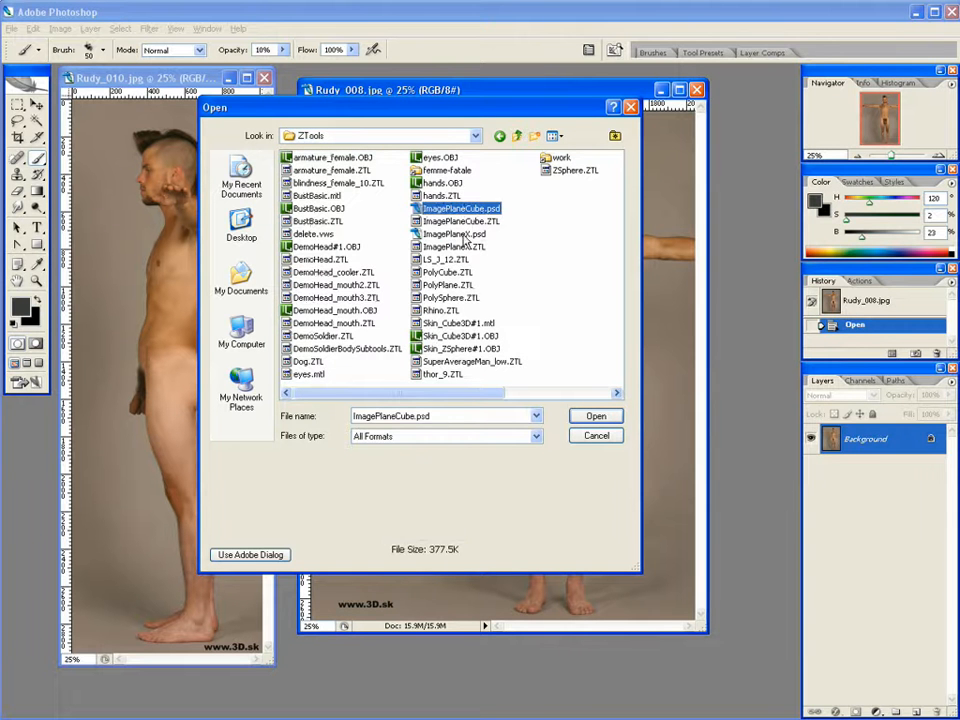
left_click(456, 234)
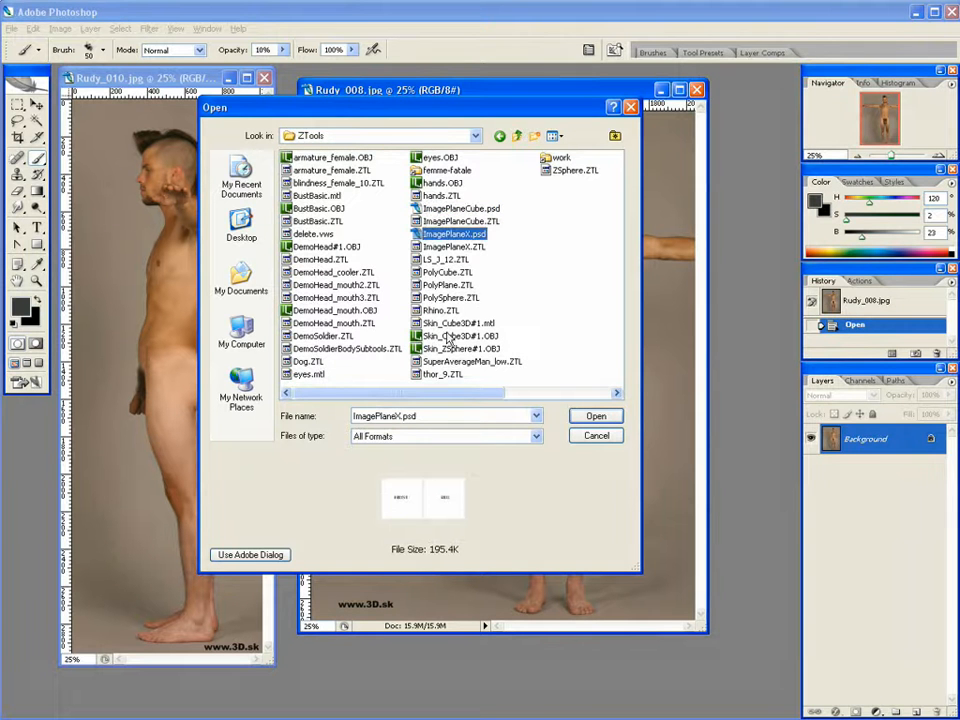
left_click(596, 418)
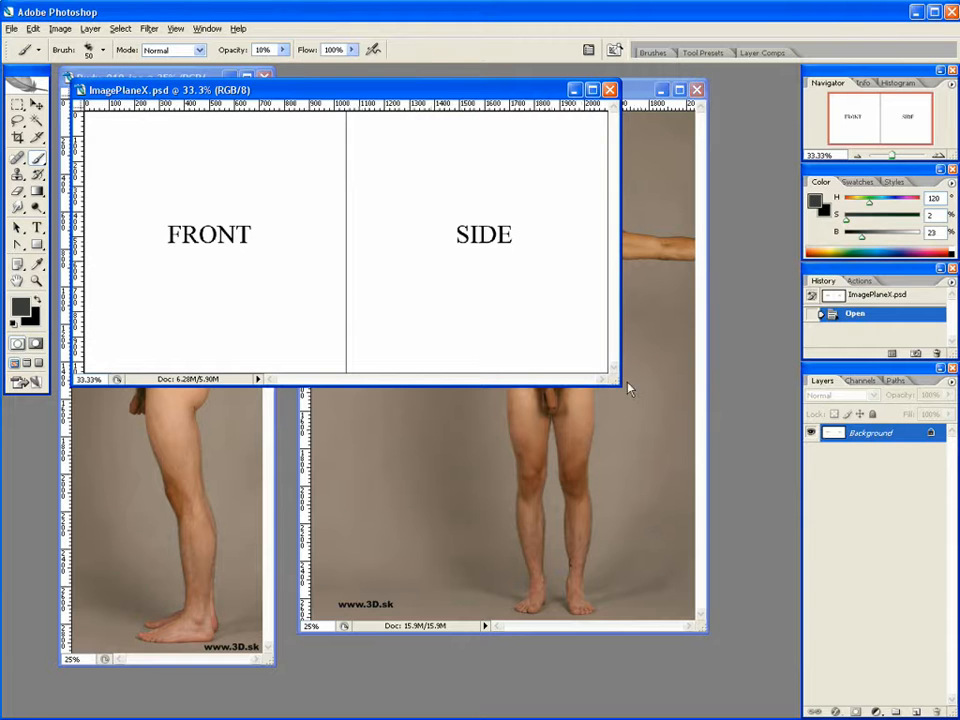
Enlarge the ImagePlaneX.psd window around its canvas and check the document's pixel dimensions
left_click_drag(612, 380, 775, 667)
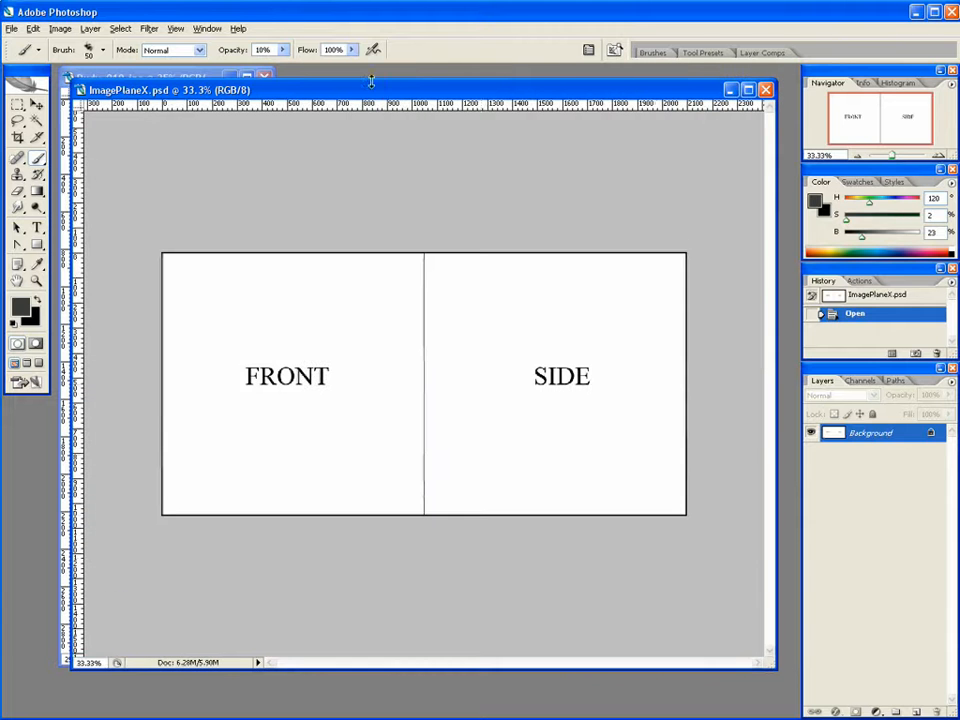
left_click_drag(371, 90, 385, 109)
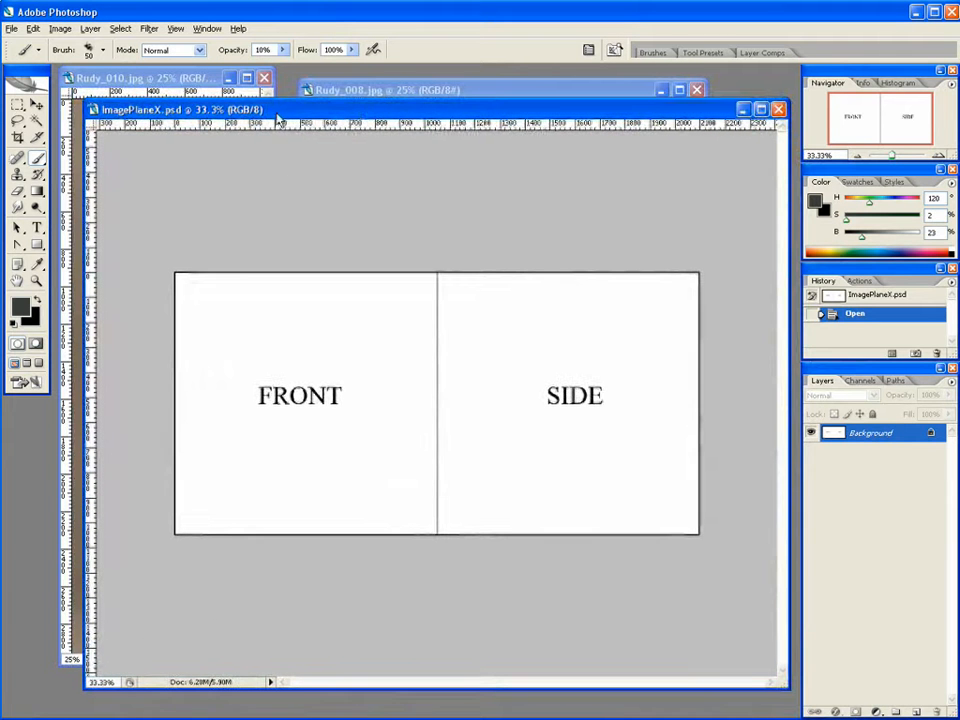
right_click(280, 118)
left_click(316, 135)
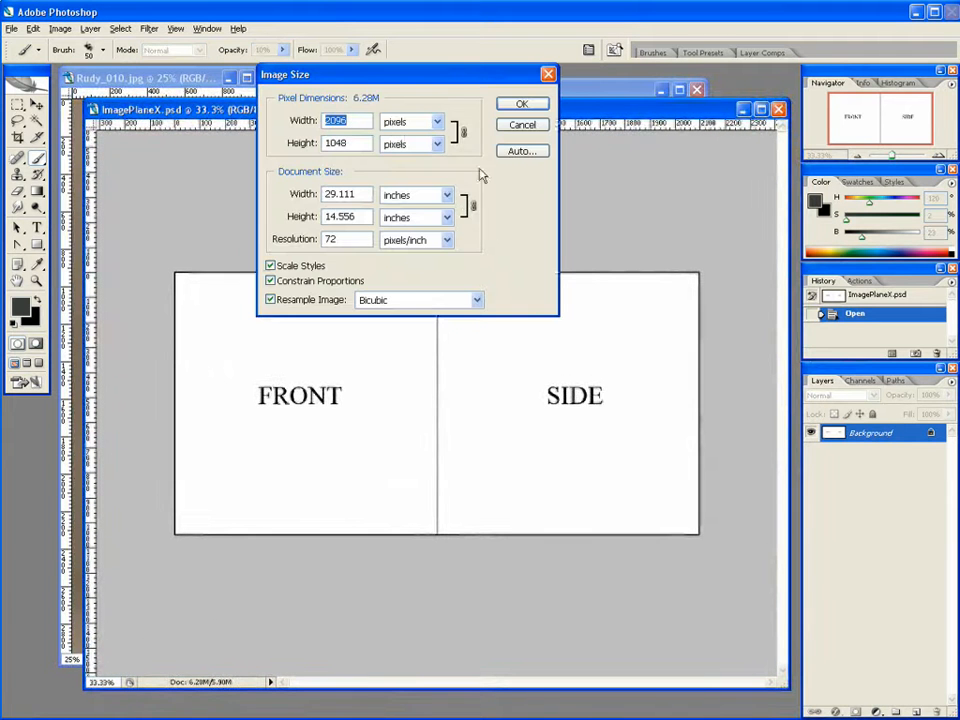
left_click(528, 125)
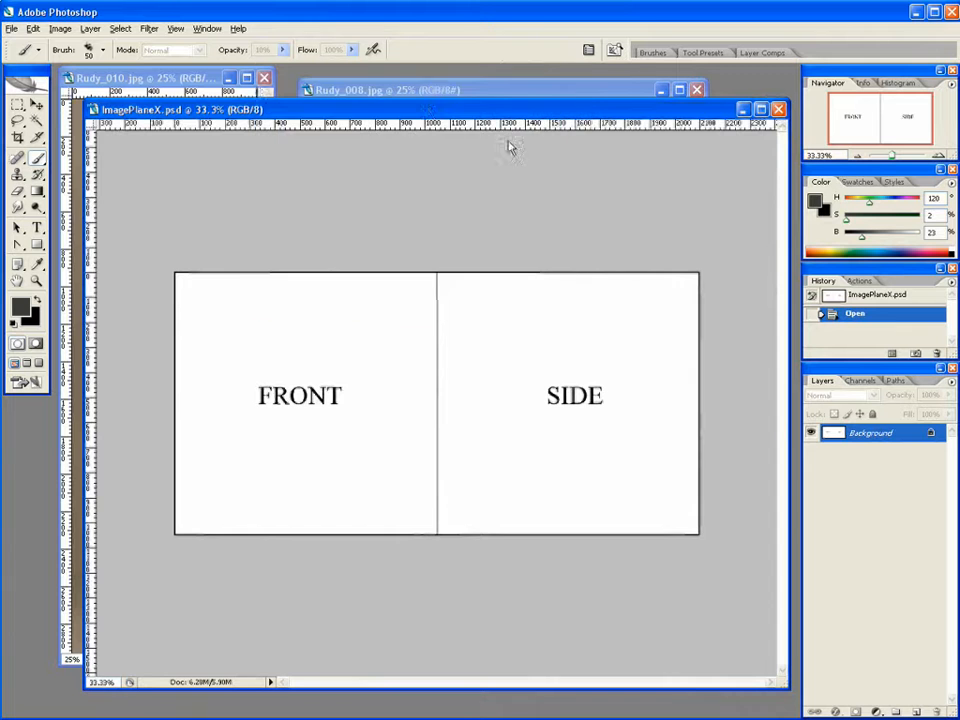
Copy the front-view photo's Background layer into ImagePlaneX.psd as a new layer
left_click_drag(424, 111, 480, 95)
left_click(480, 95)
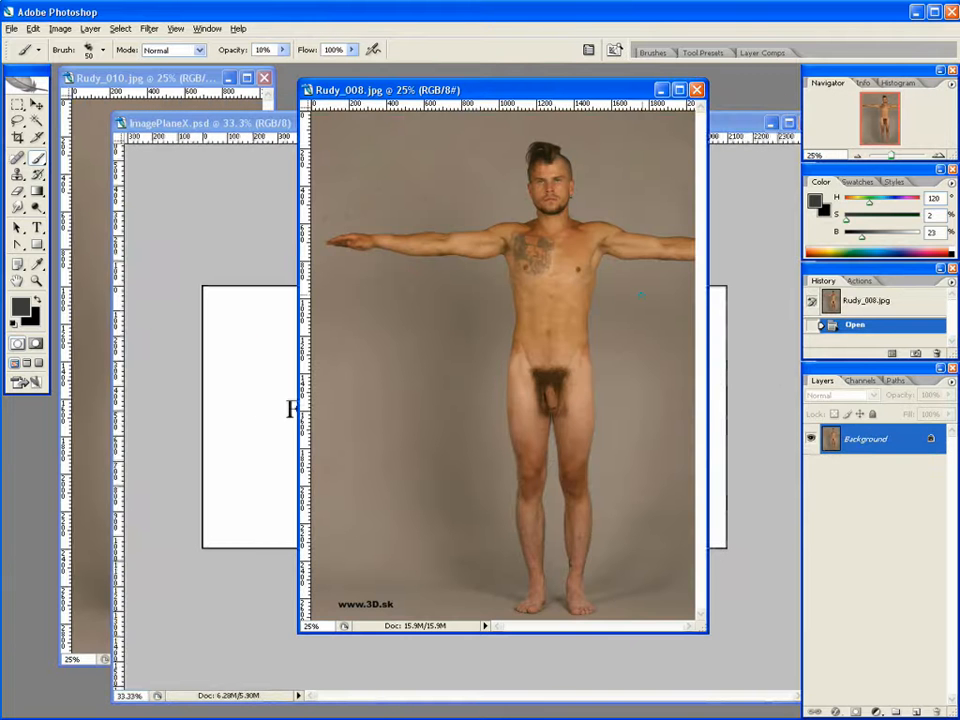
left_click_drag(400, 92, 699, 142)
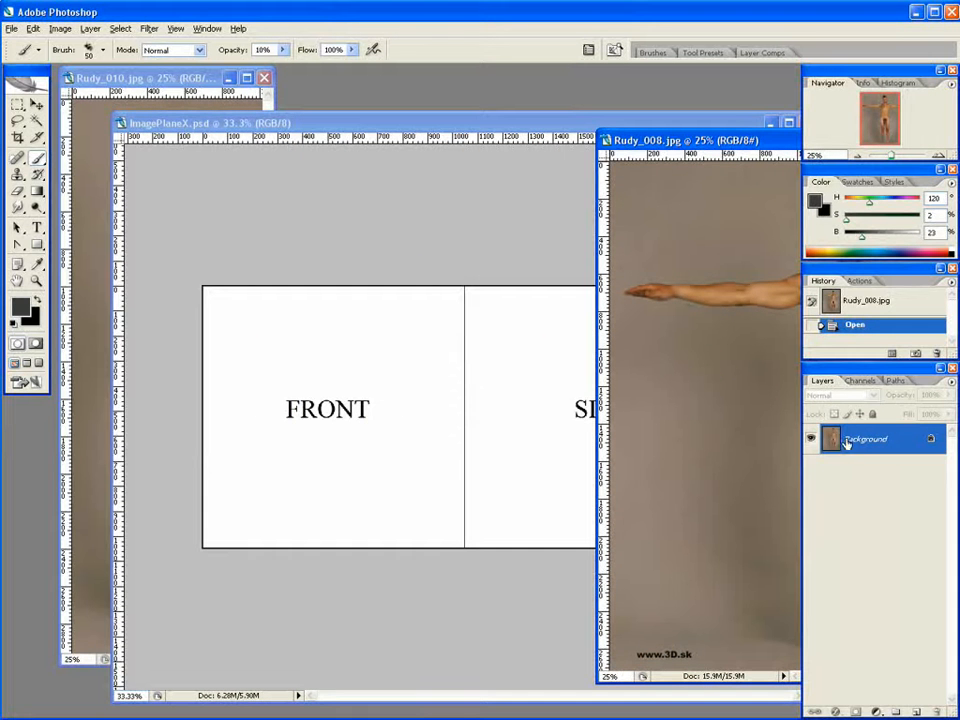
left_click_drag(846, 443, 386, 450)
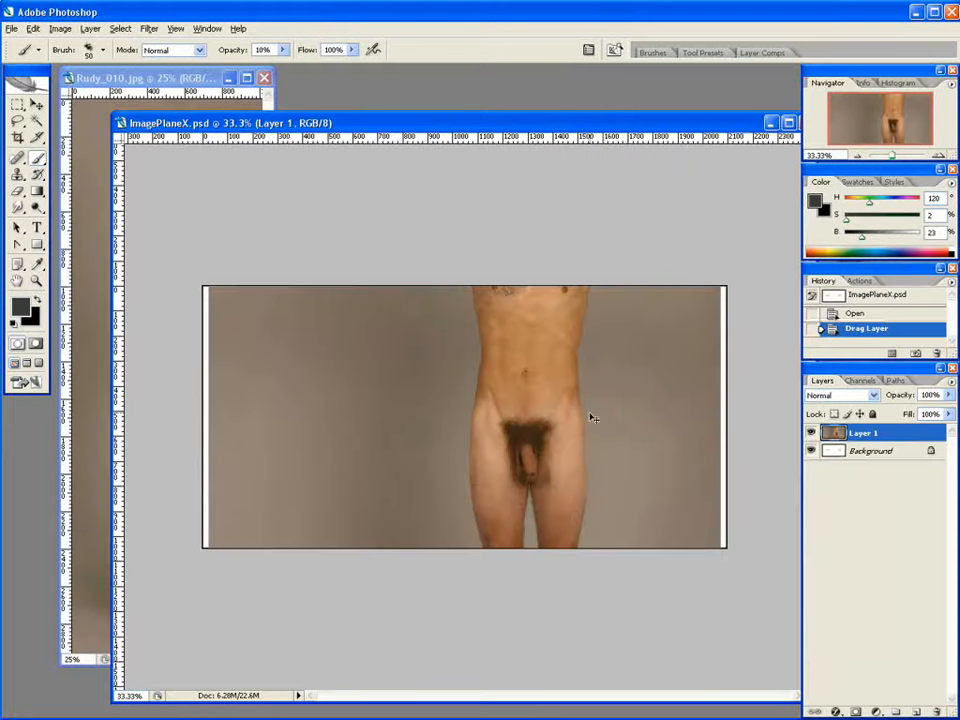
Scale the front-view photo down proportionally and position it over the FRONT half so the figure spans the canvas height
key("ctrl+t")
left_click_drag(349, 238, 383, 360)
left_click_drag(244, 196, 568, 510, "shift")
left_click_drag(677, 634, 404, 352)
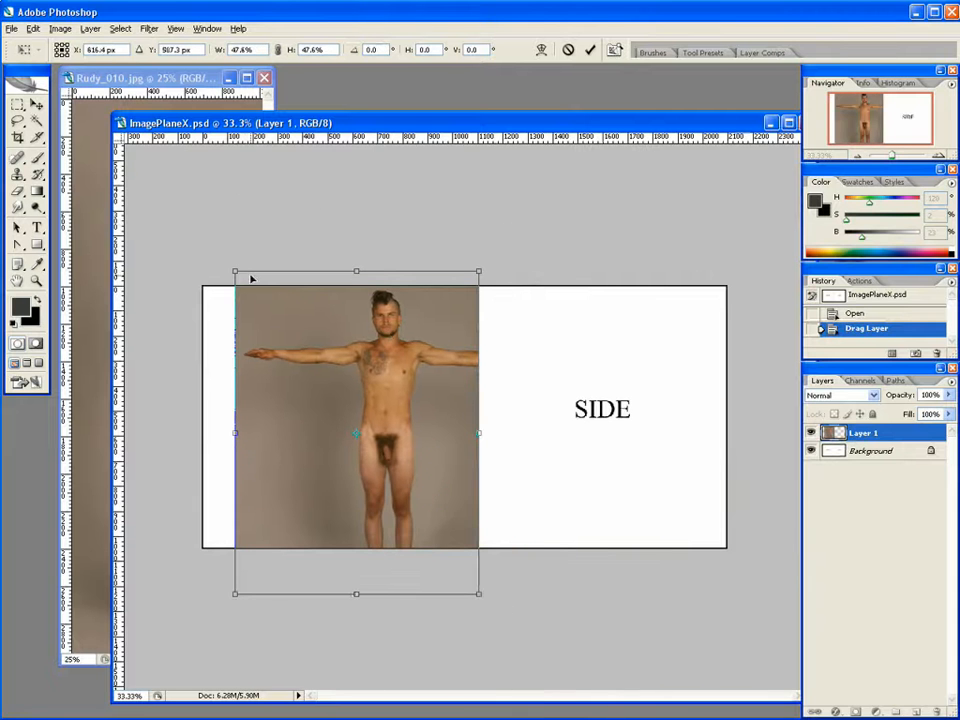
left_click_drag(252, 279, 296, 338, "shift")
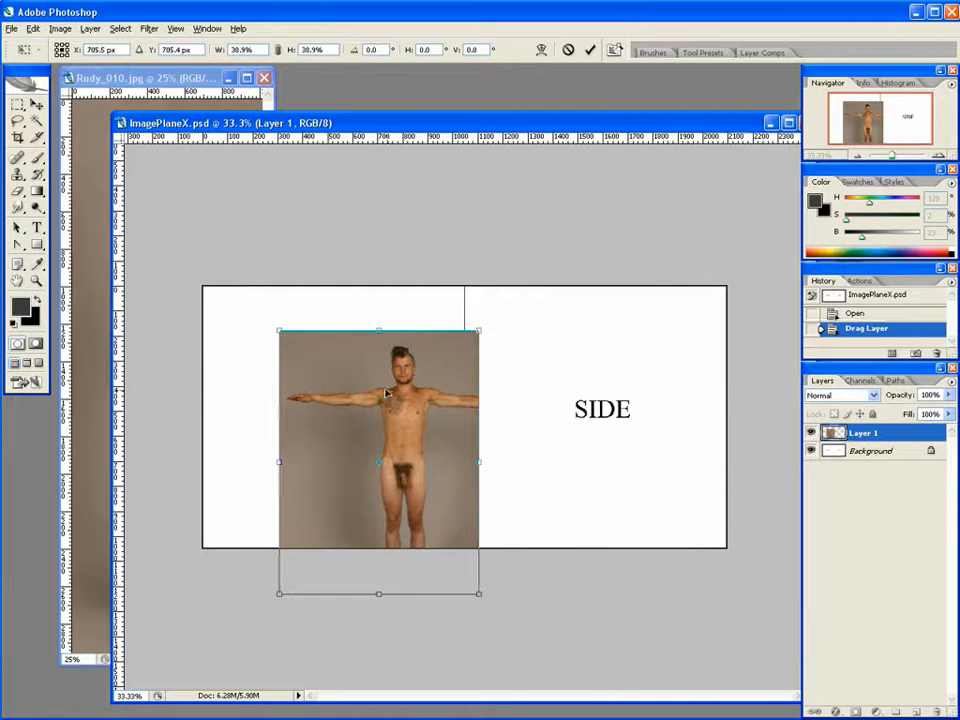
left_click_drag(387, 393, 327, 334)
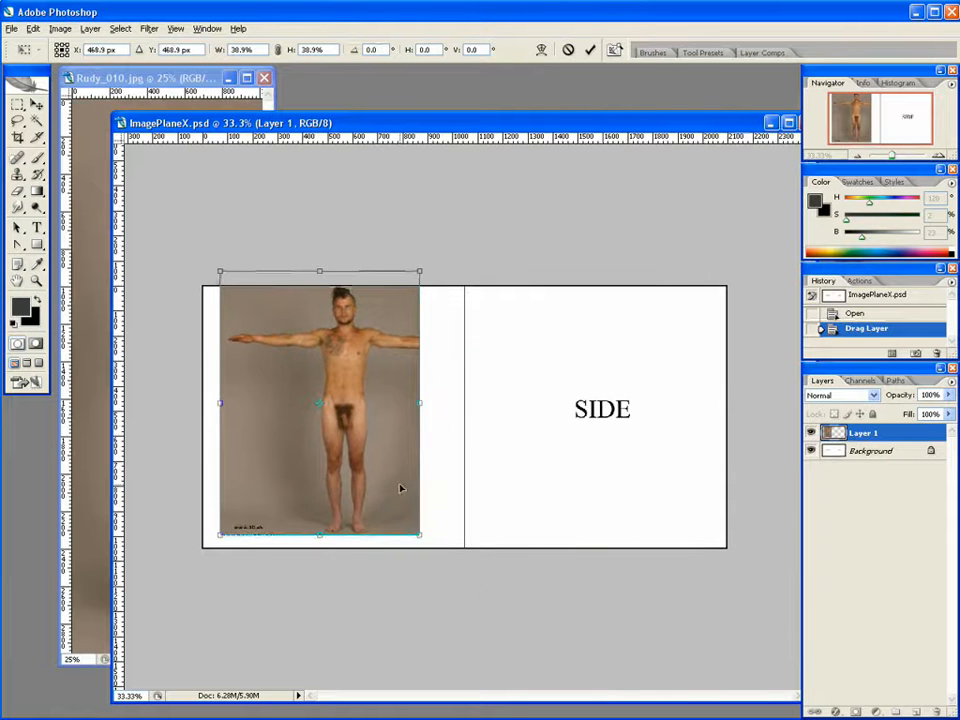
mouse_move(421, 535)
left_mouse_down("shift")
mouse_move(439, 553)
mouse_move(429, 548)
left_mouse_up("shift")
key("Return")
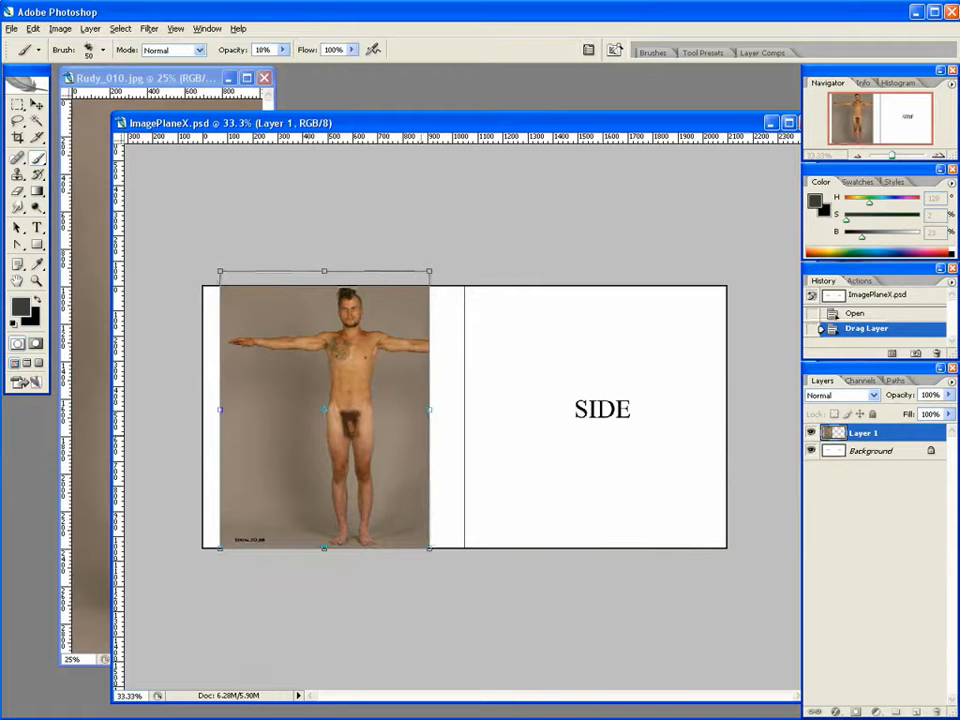
Copy the side-view photo into ImagePlaneX.psd and scale it proportionally to about 37.9% over the SIDE half, matching the front figure's height
left_click(133, 78)
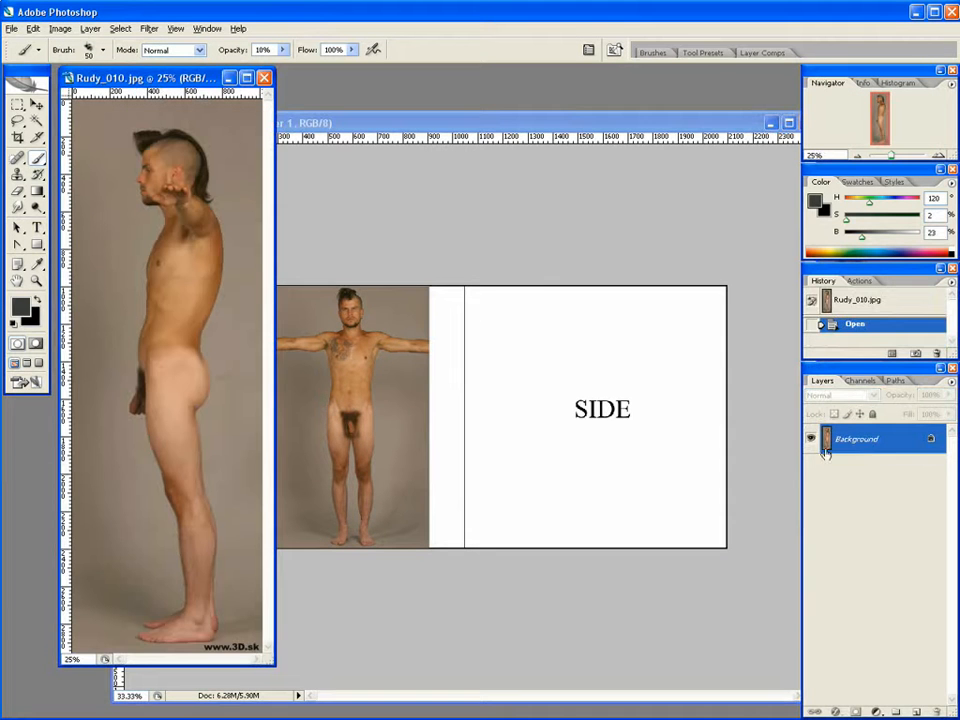
left_click_drag(825, 452, 591, 444)
key("ctrl+t")
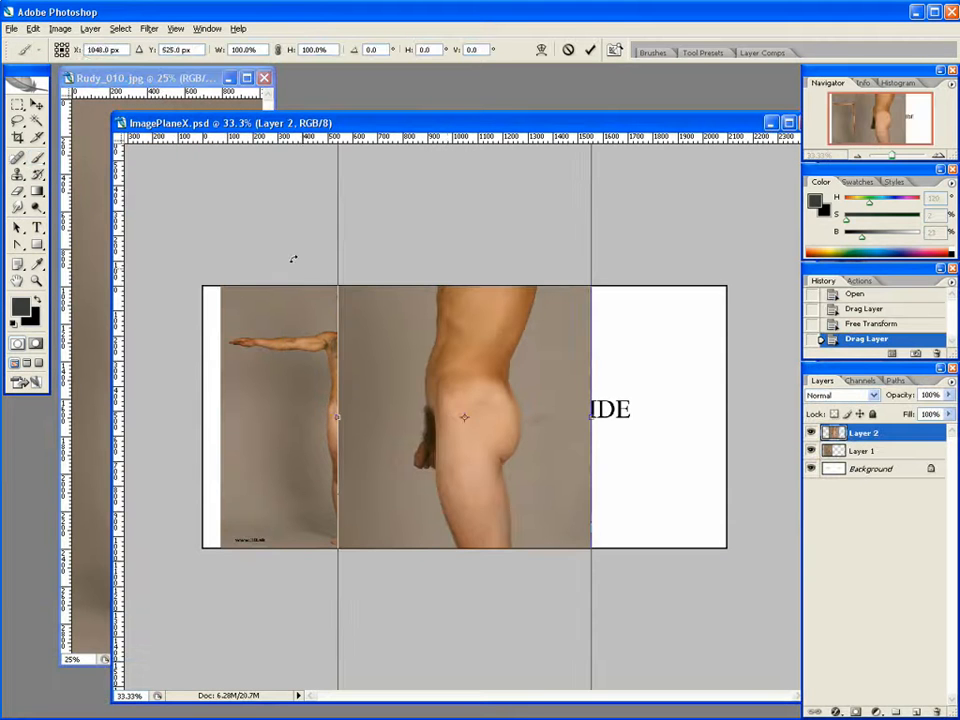
left_click_drag(396, 240, 383, 350)
left_click_drag(323, 158, 527, 570, "shift")
left_click_drag(535, 635, 617, 326)
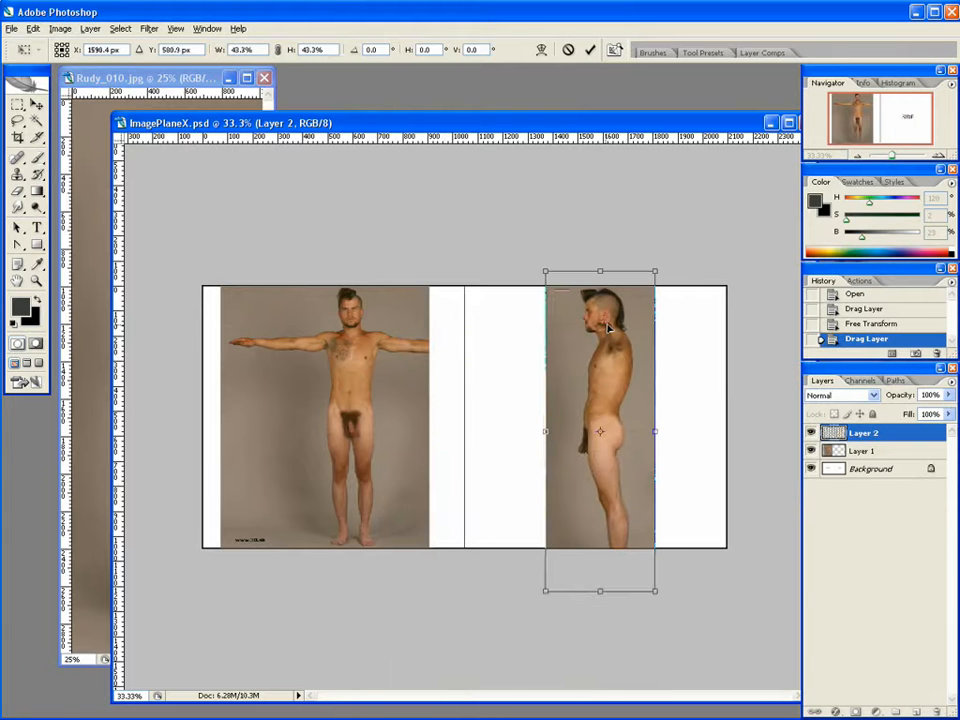
left_click_drag(547, 590, 560, 557, "shift")
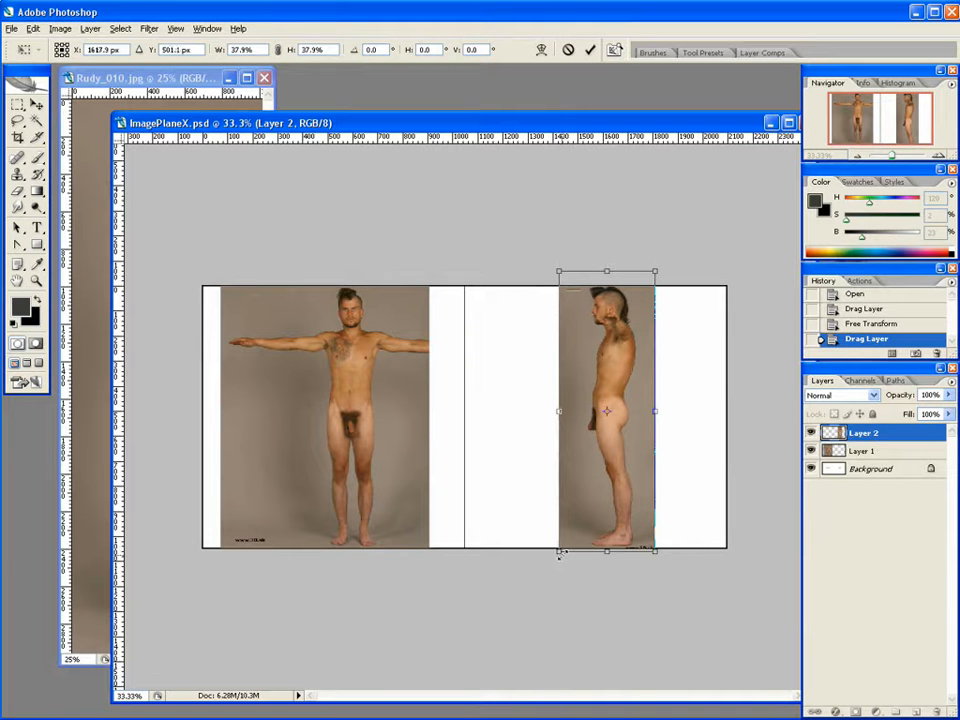
key("b")
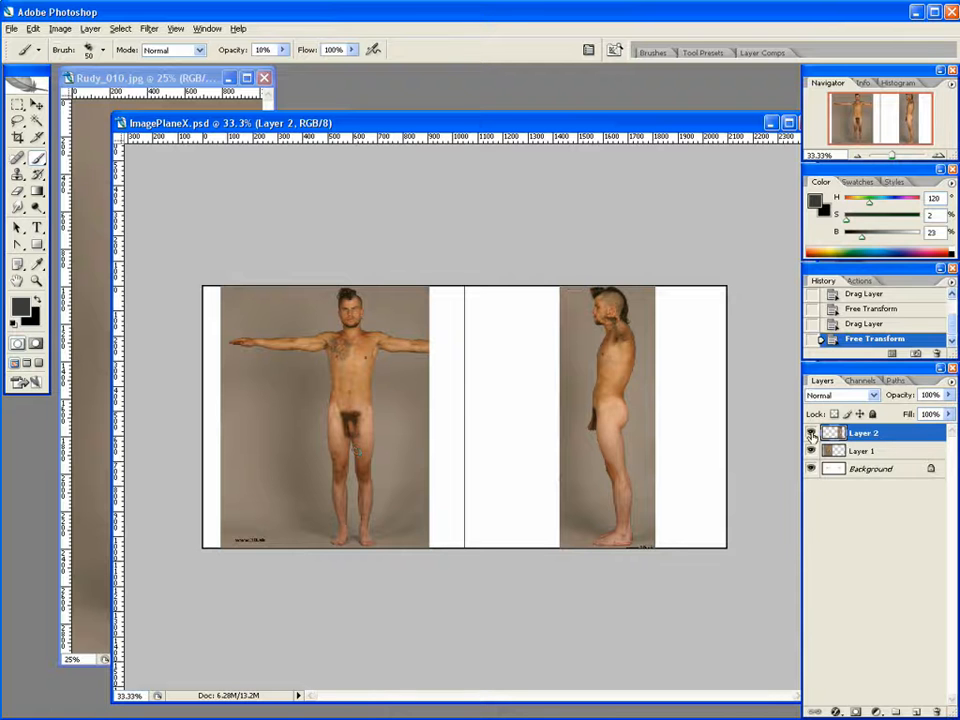
Hide both photo layers and place a vertical guide on the Background's dividing line between FRONT and SIDE
left_click(811, 433)
left_click(811, 451)
left_click(865, 469)
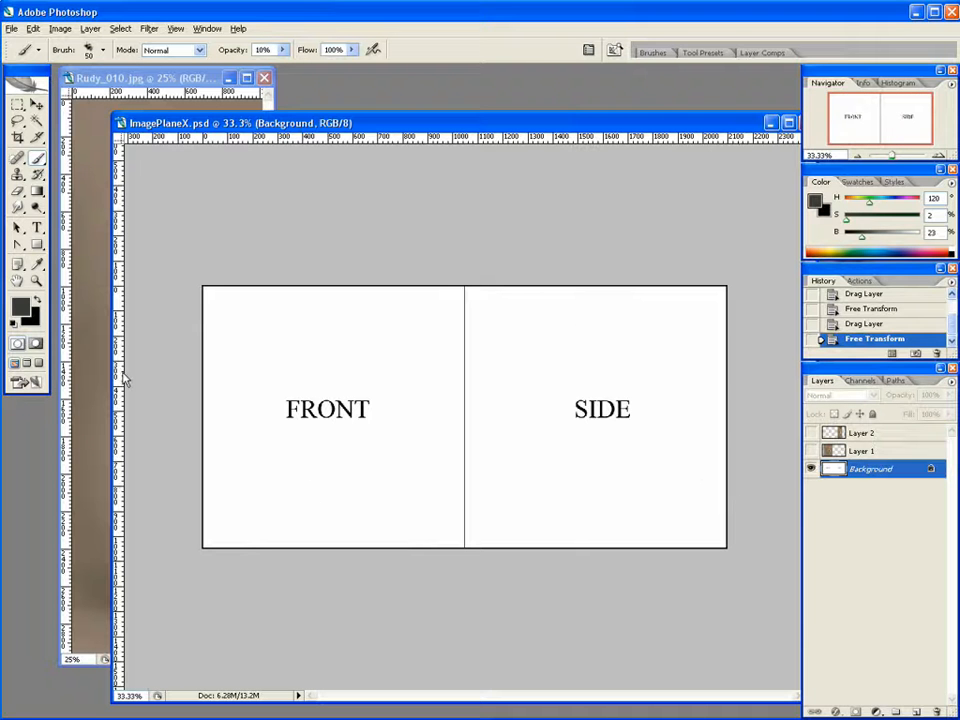
left_click_drag(124, 378, 463, 401)
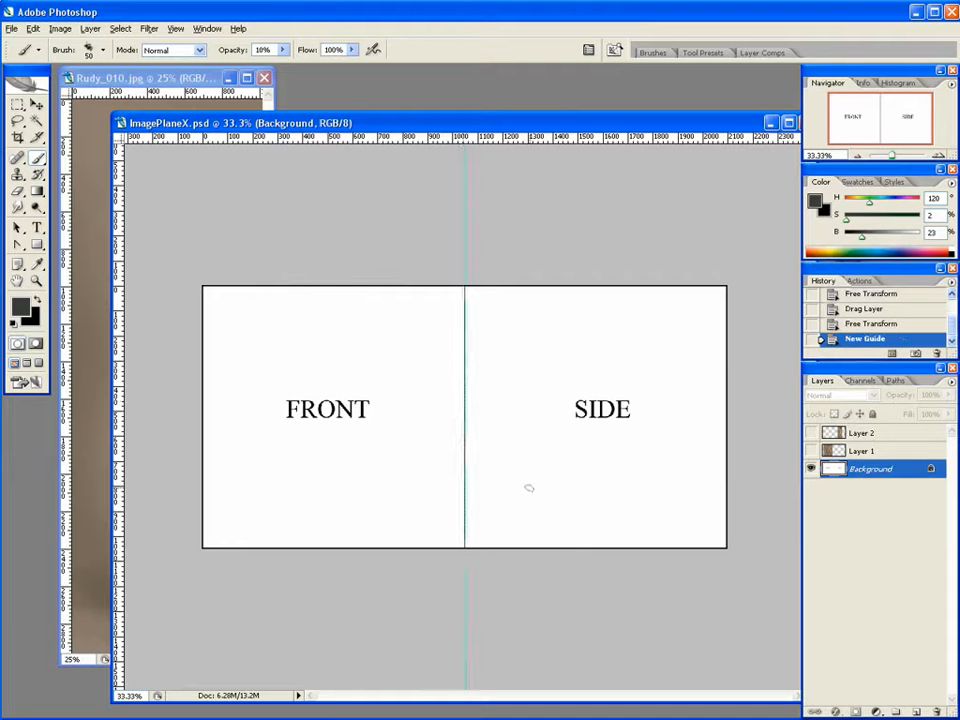
left_click_drag(119, 468, 95, 465)
Select the FRONT square with a 1:1 marquee, fill it with the dark grey foreground colour on a new layer, and deselect
left_click(17, 103)
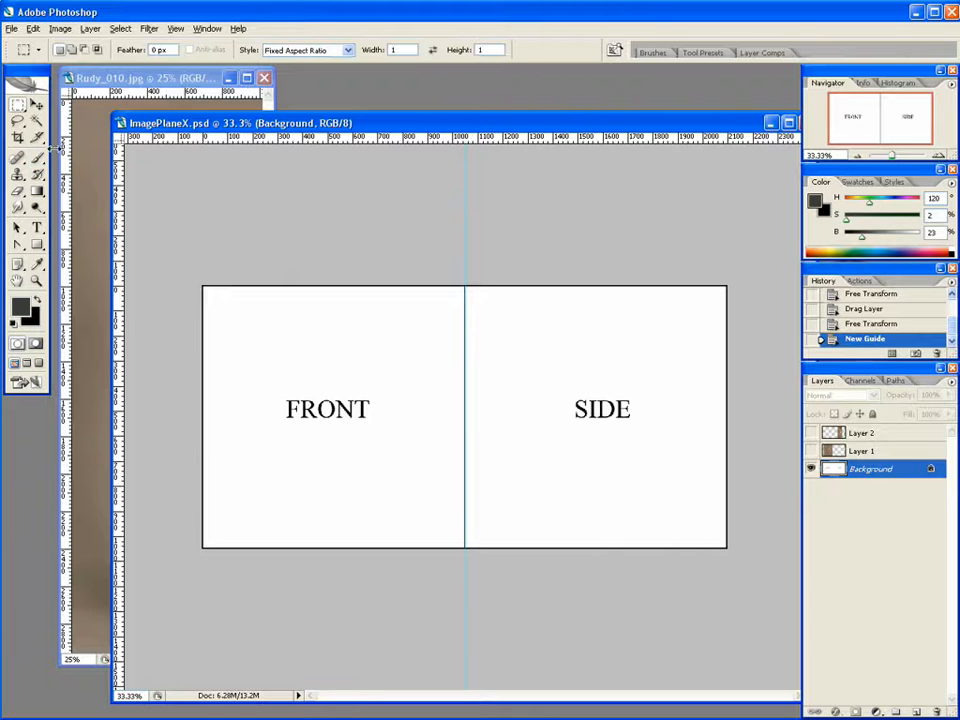
left_click_drag(204, 292, 465, 628)
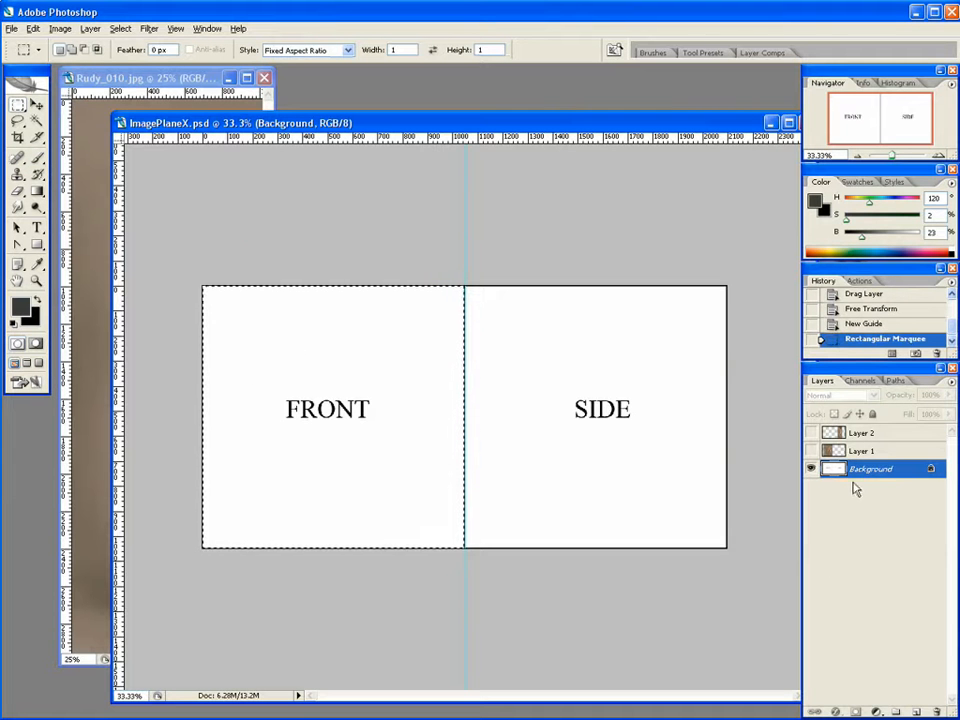
key("ctrl+shift+n")
key("Return")
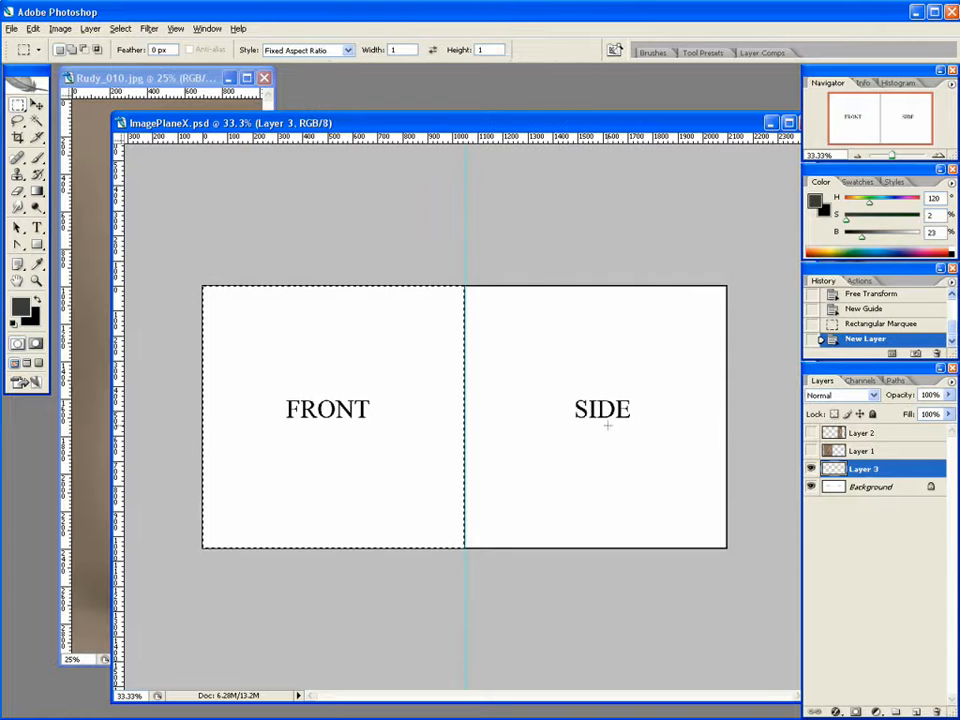
key("alt+BackSpace")
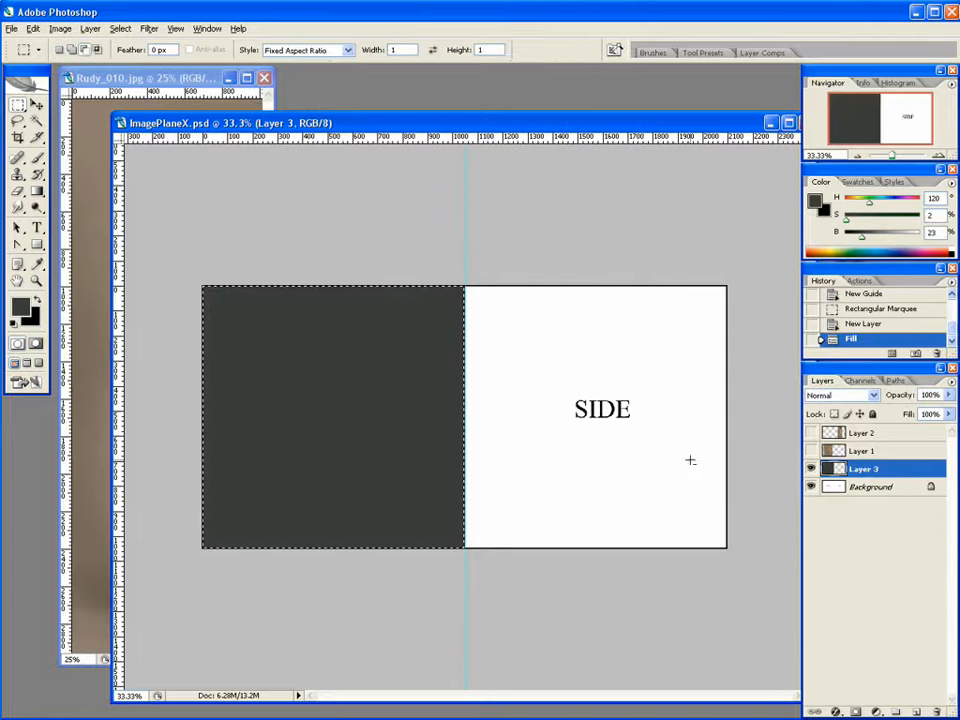
key("ctrl+d")
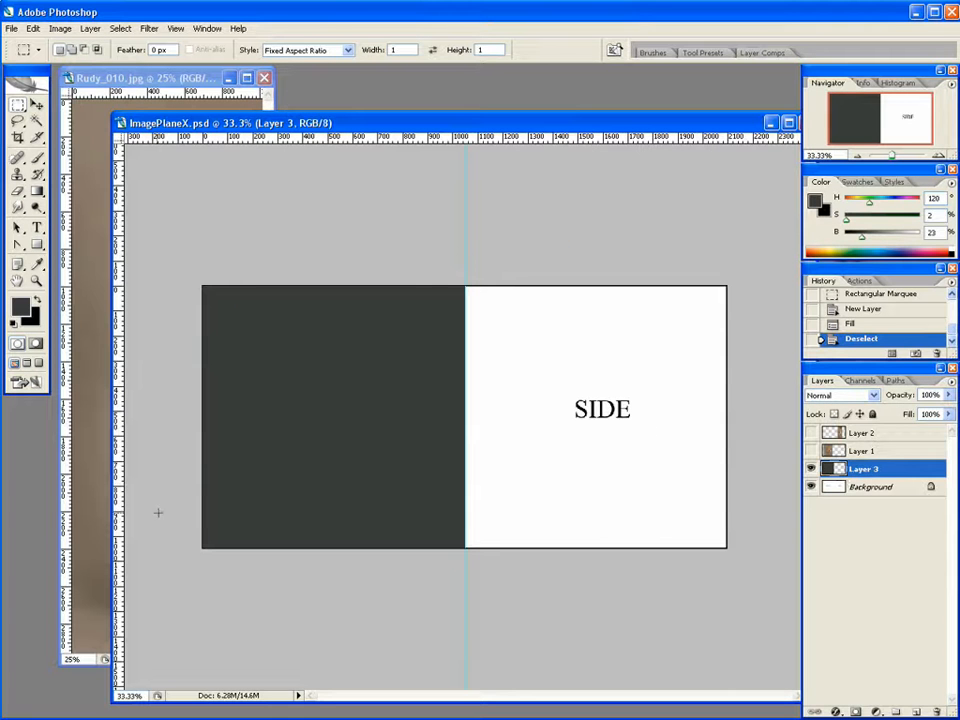
Place vertical guides through the centres of the FRONT and SIDE halves, moving the dark grey square over the SIDE half between the two
left_click_drag(119, 495, 334, 497)
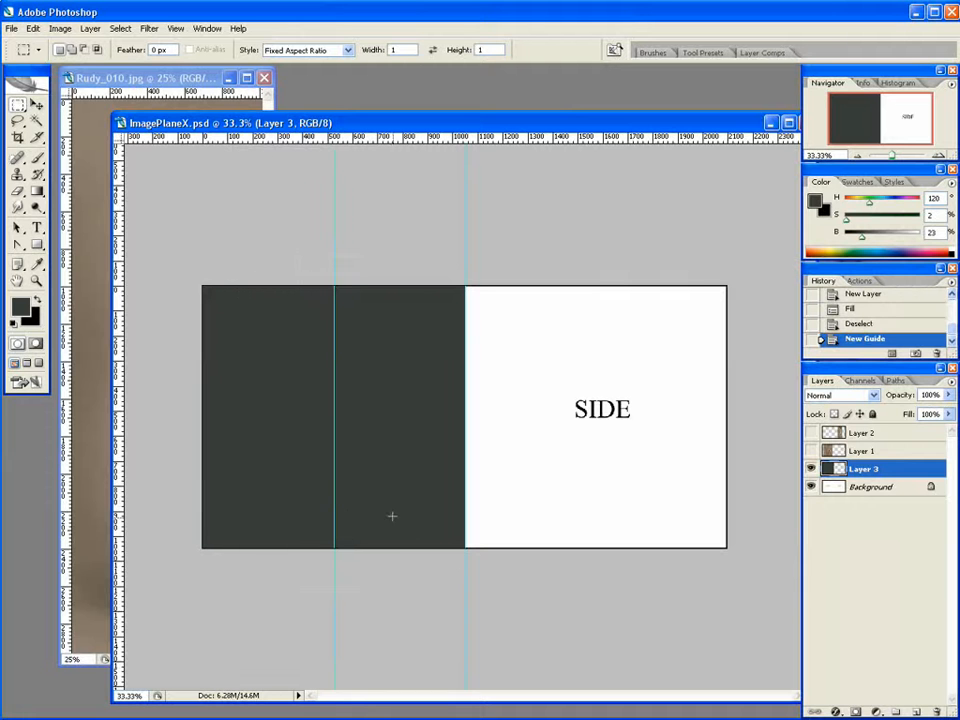
left_click(36, 104)
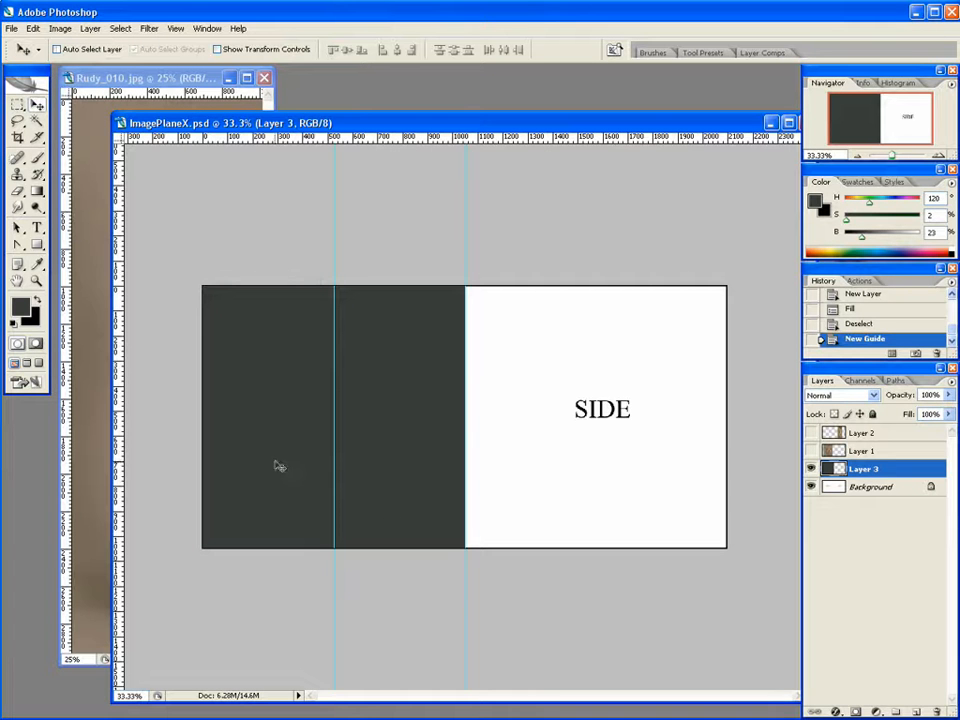
left_click_drag(276, 463, 540, 463)
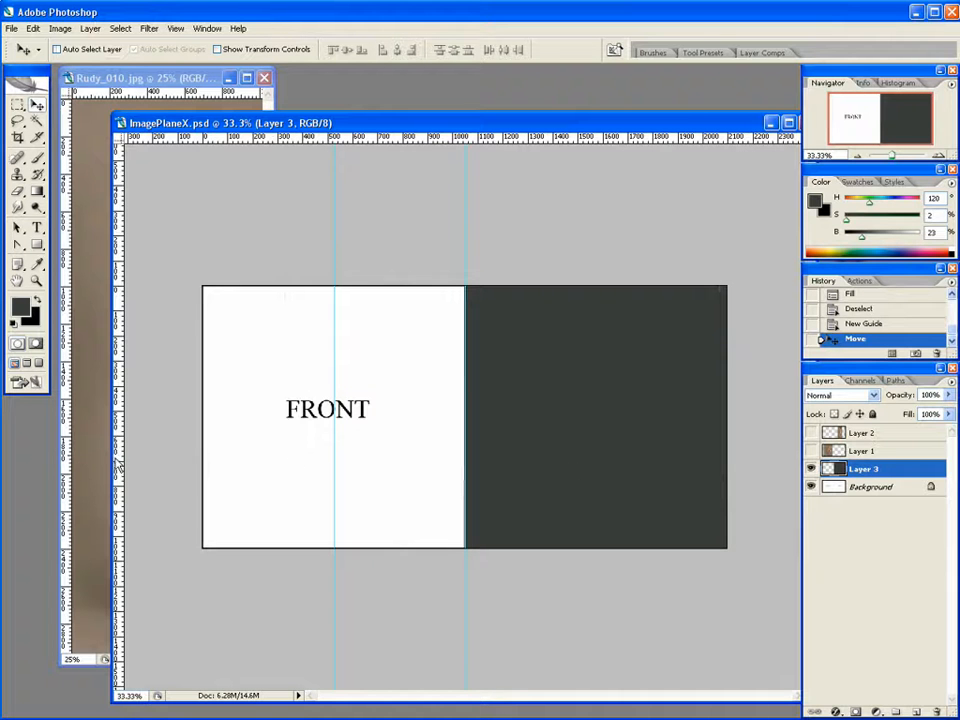
left_click_drag(118, 467, 597, 456)
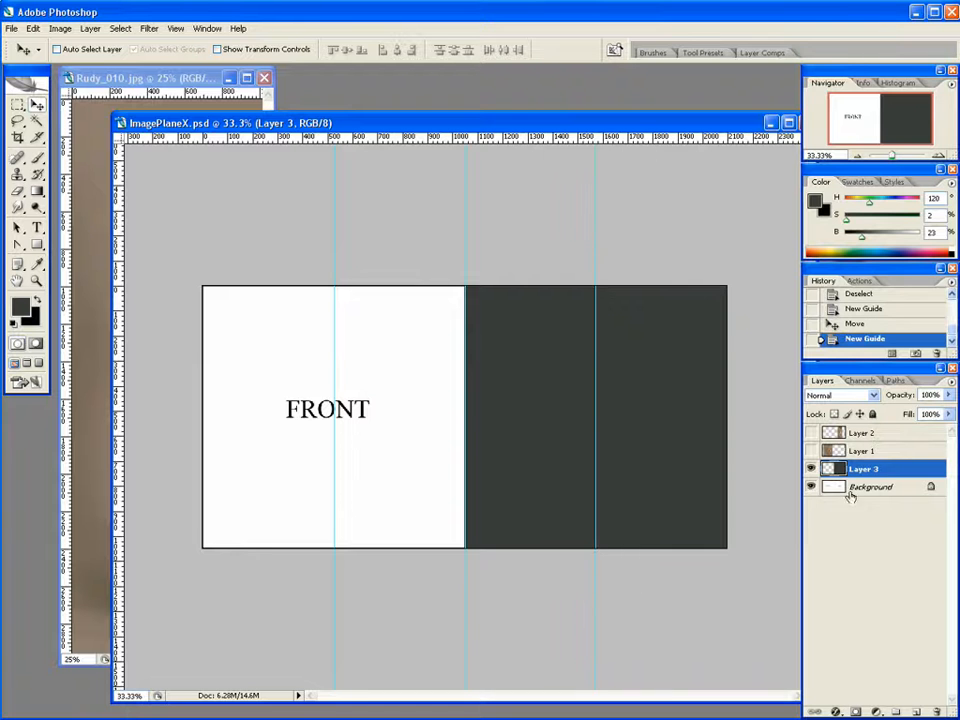
Delete the dark grey square's layer and show both photo layers
left_click(811, 469)
left_click_drag(875, 481, 936, 711)
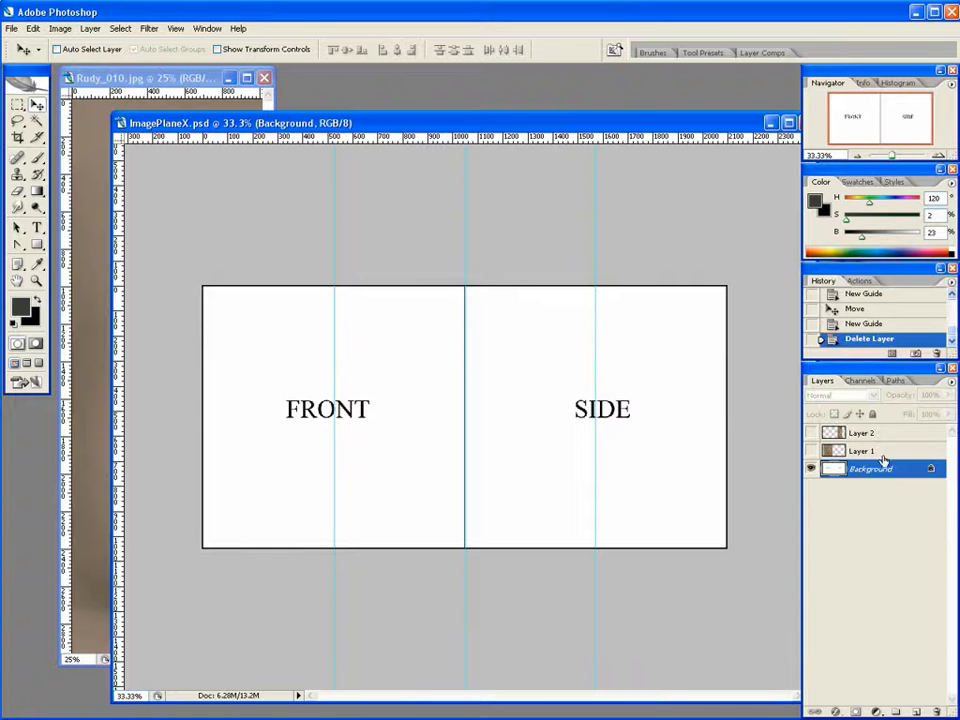
left_click(870, 451)
left_click_drag(811, 433, 811, 451)
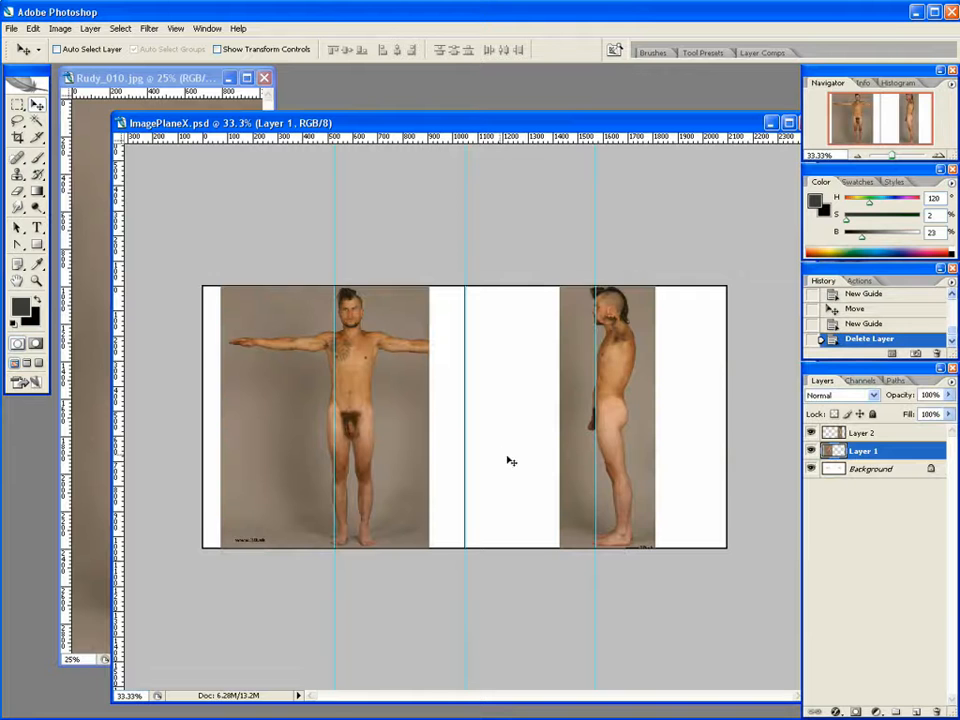
Move the front-view photo on Layer 1 sideways so the figure is centred on the FRONT half's centre guide
key("z")
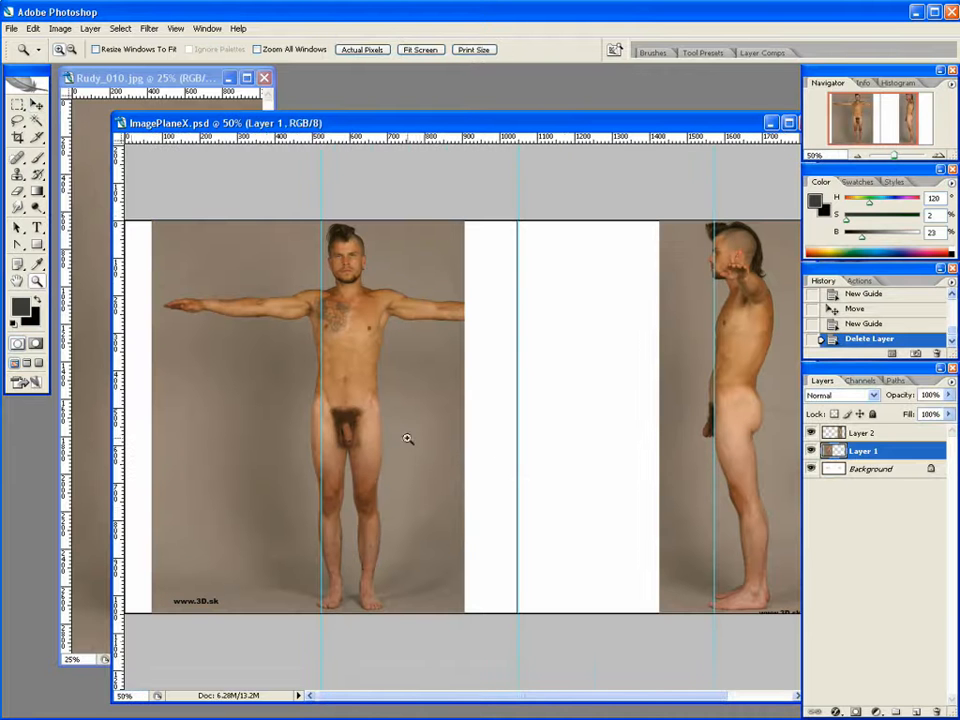
left_click(408, 440)
left_click_drag(456, 122, 400, 96)
key("v")
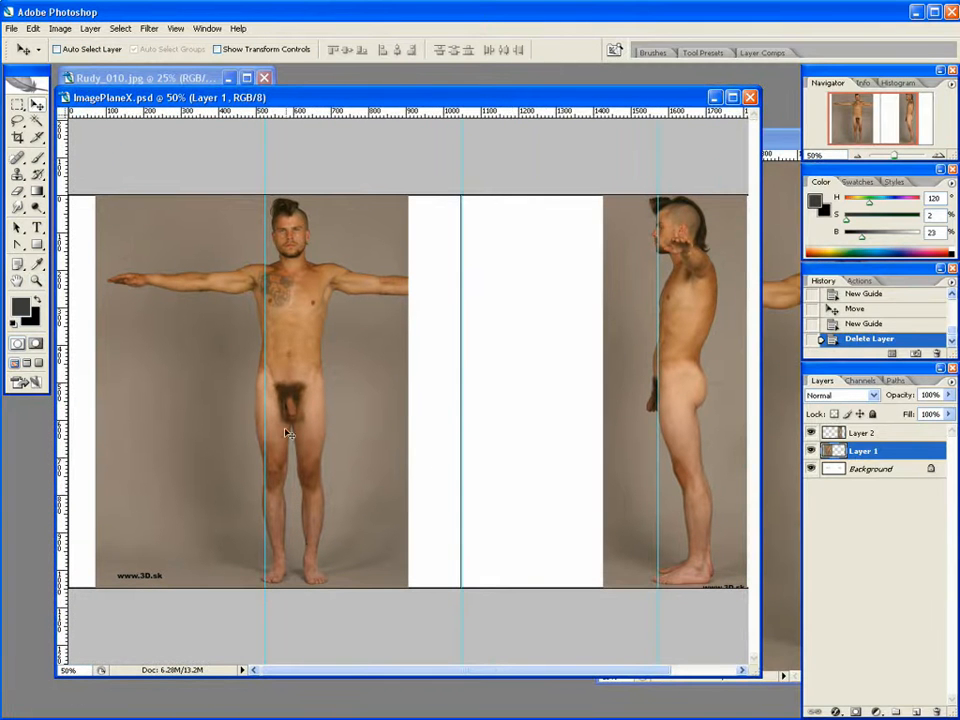
left_click_drag(324, 398, 297, 397)
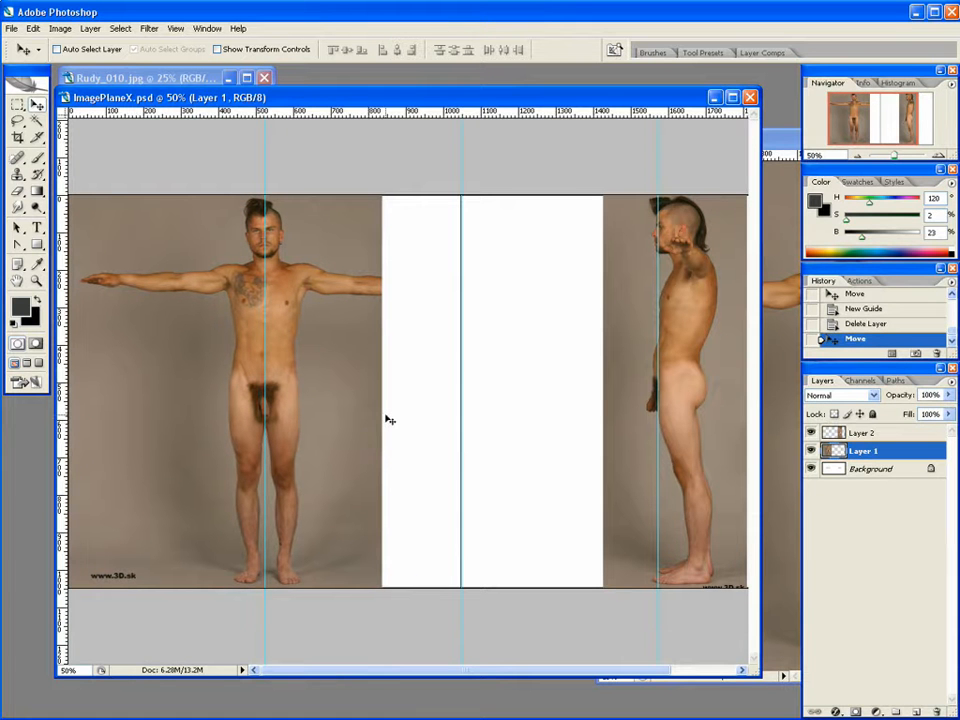
Lasso the front figure's head on Layer 1 and copy the selection to a new layer
key("z")
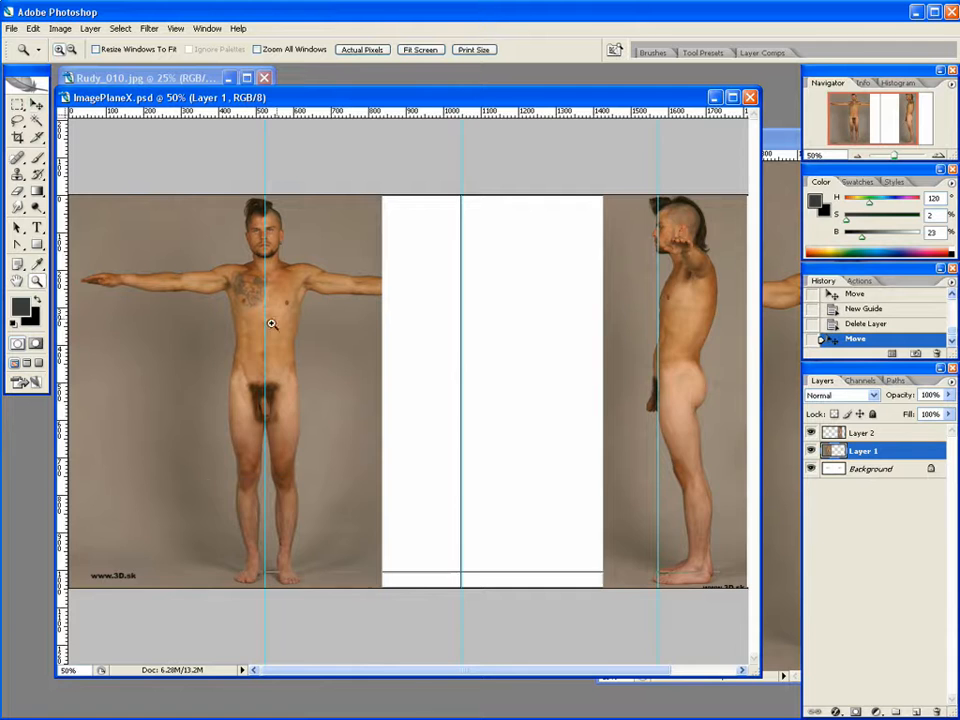
left_click(265, 335)
left_click(341, 334)
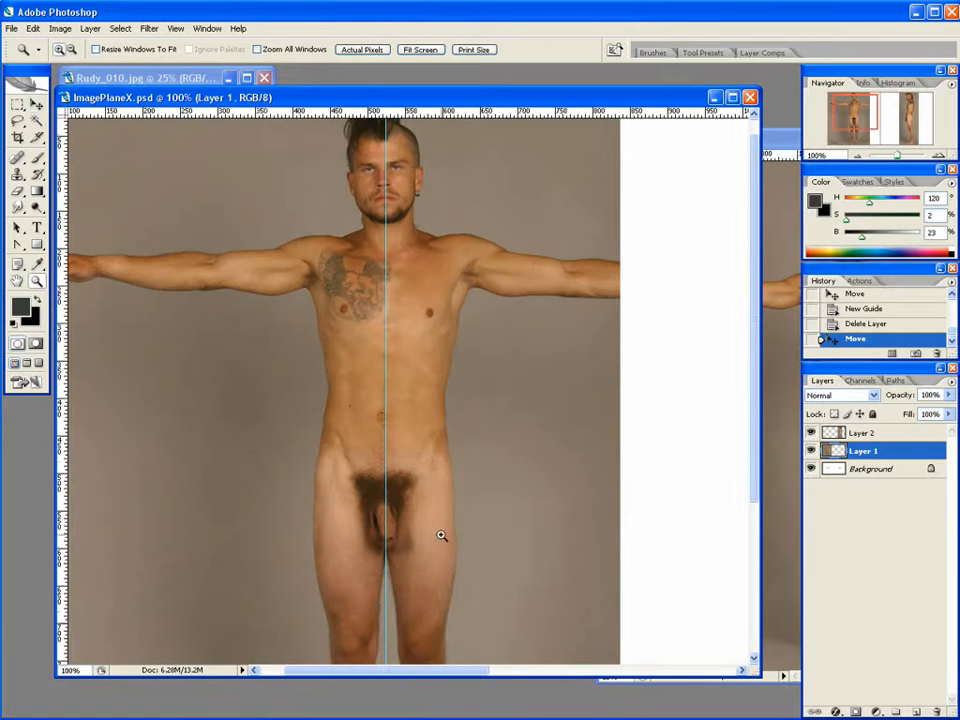
left_click_drag(447, 339, 414, 359)
key("l")
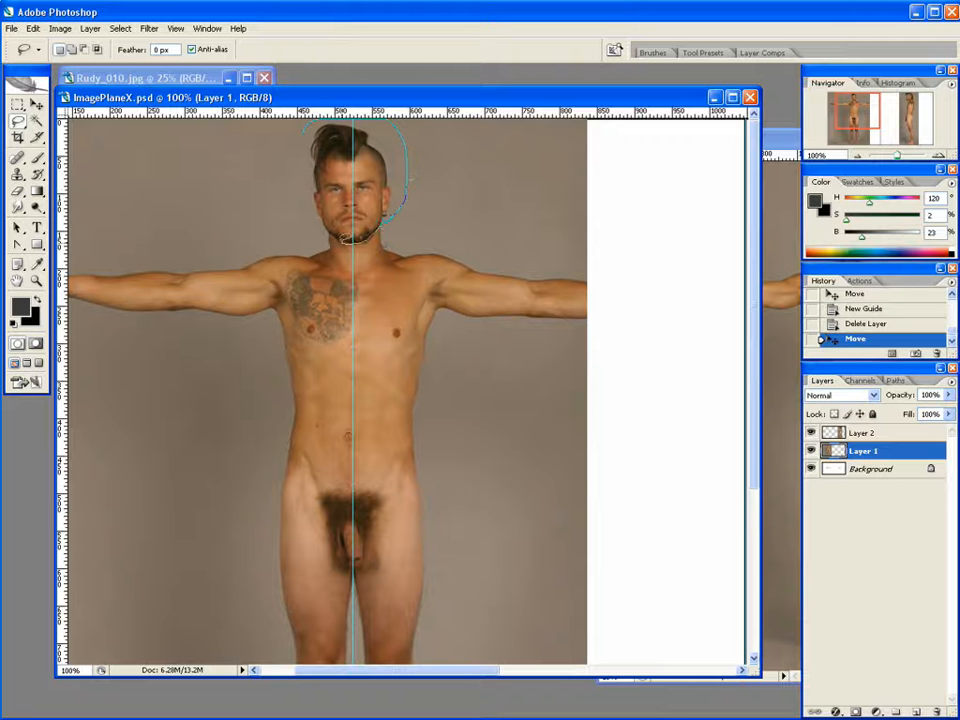
left_click_drag(326, 232, 308, 135)
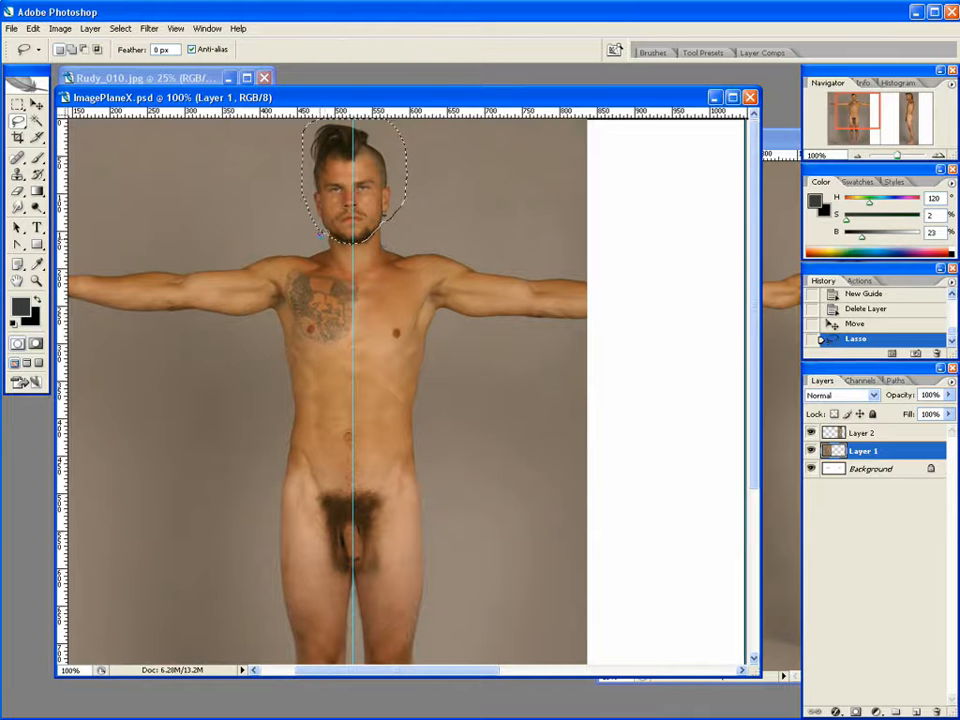
key("z")
left_click(350, 244)
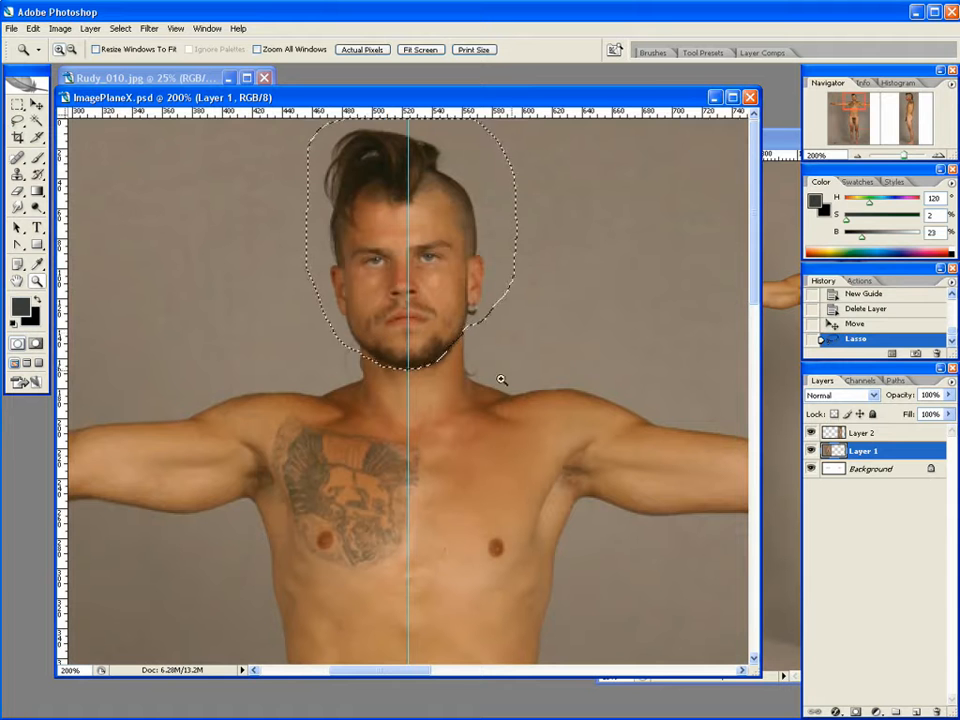
key("ctrl+d")
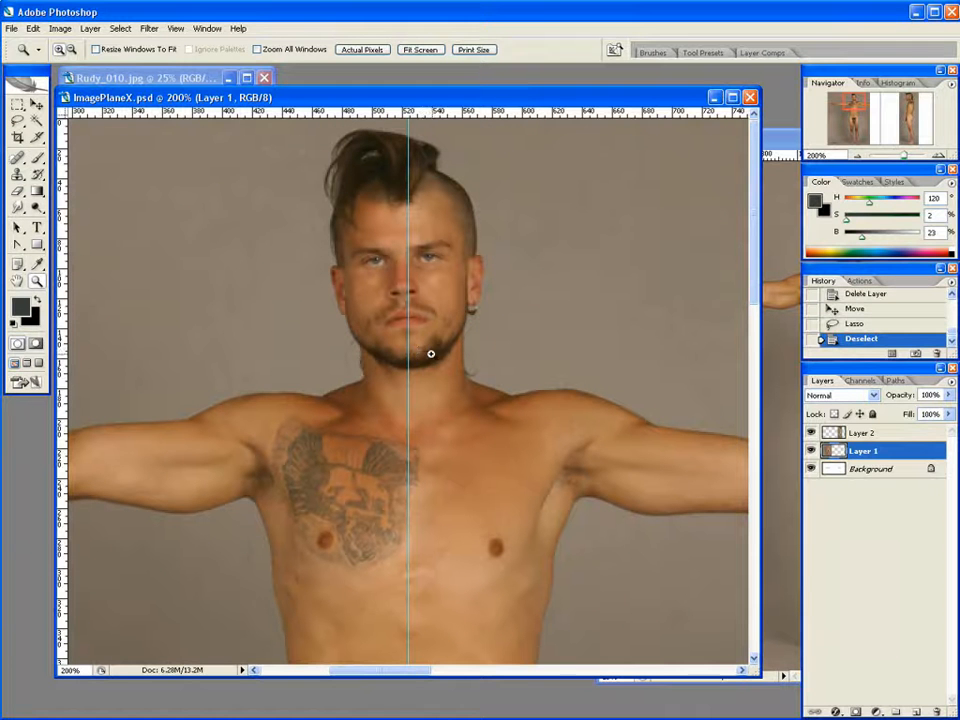
key("ctrl+z")
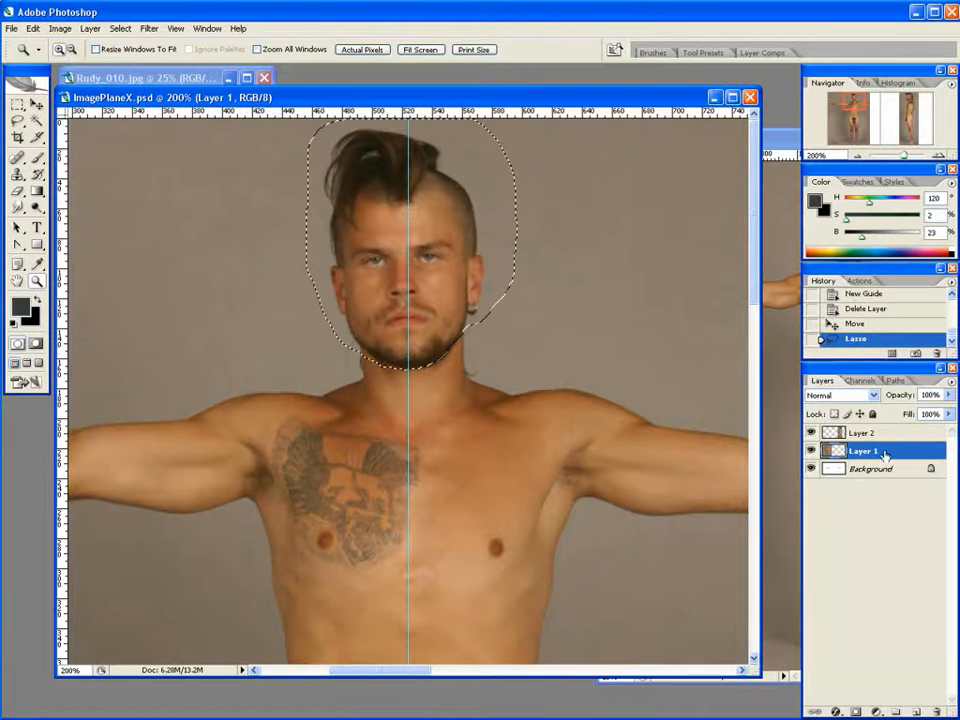
key("ctrl+j")
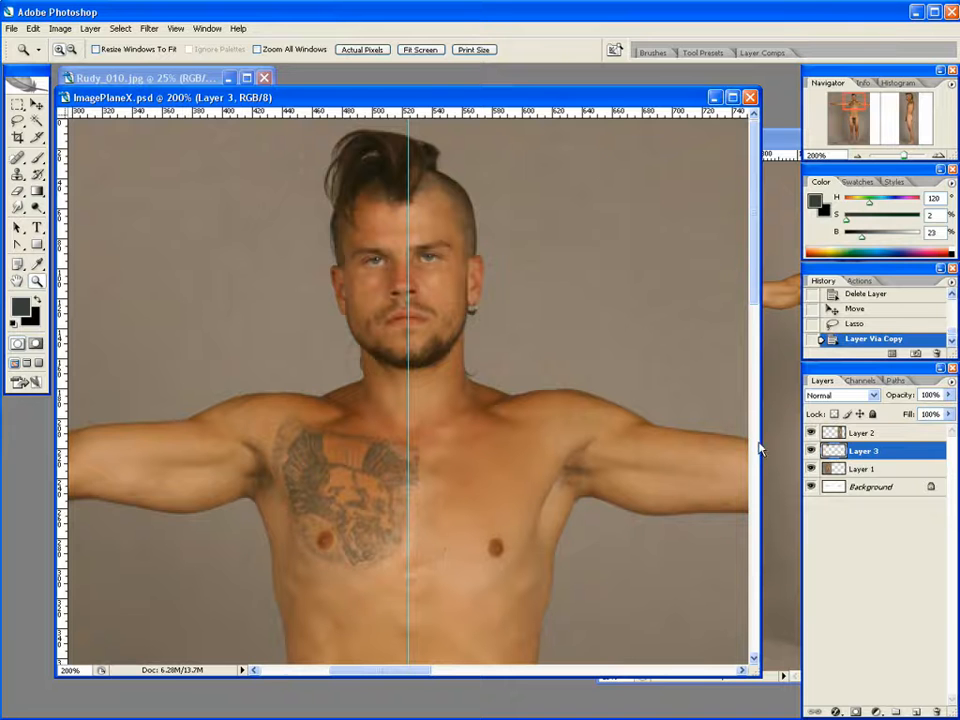
Rotate the copied head by 3.8° and shift it to X 531.5 px so the face lines up with the centre guide
key("ctrl+t")
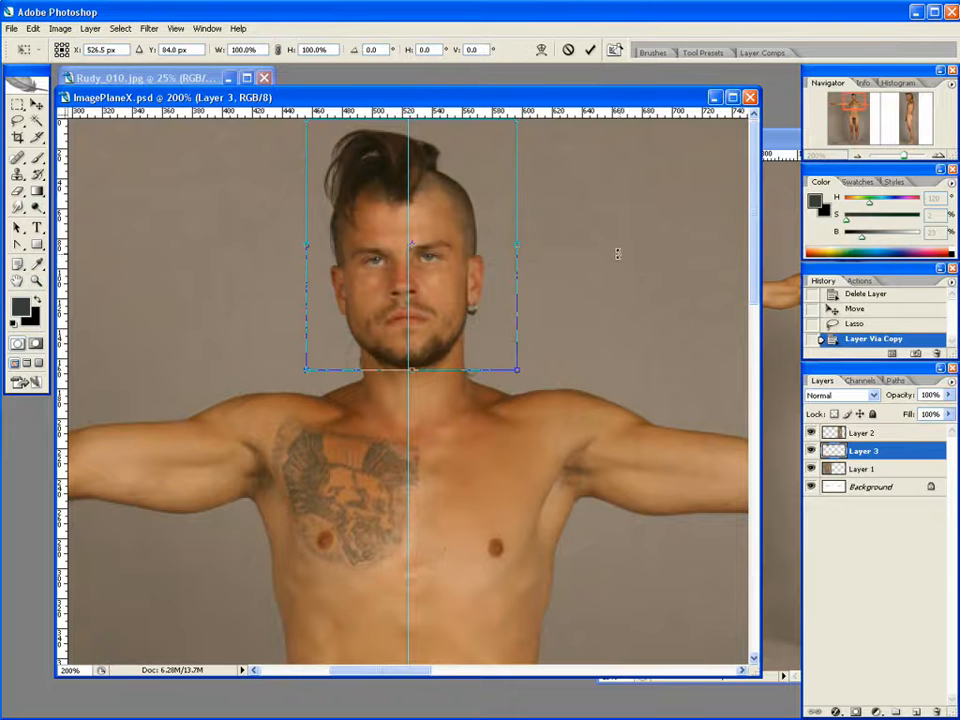
left_click_drag(617, 254, 619, 261)
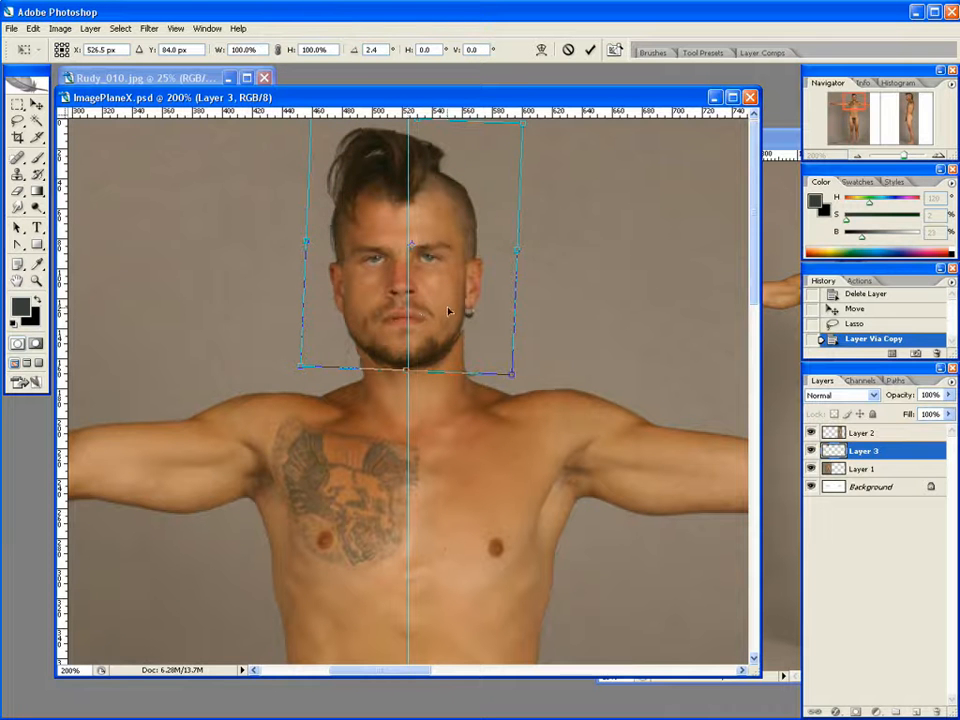
key("Right")
key("Right")
key("Right")
key("Right")
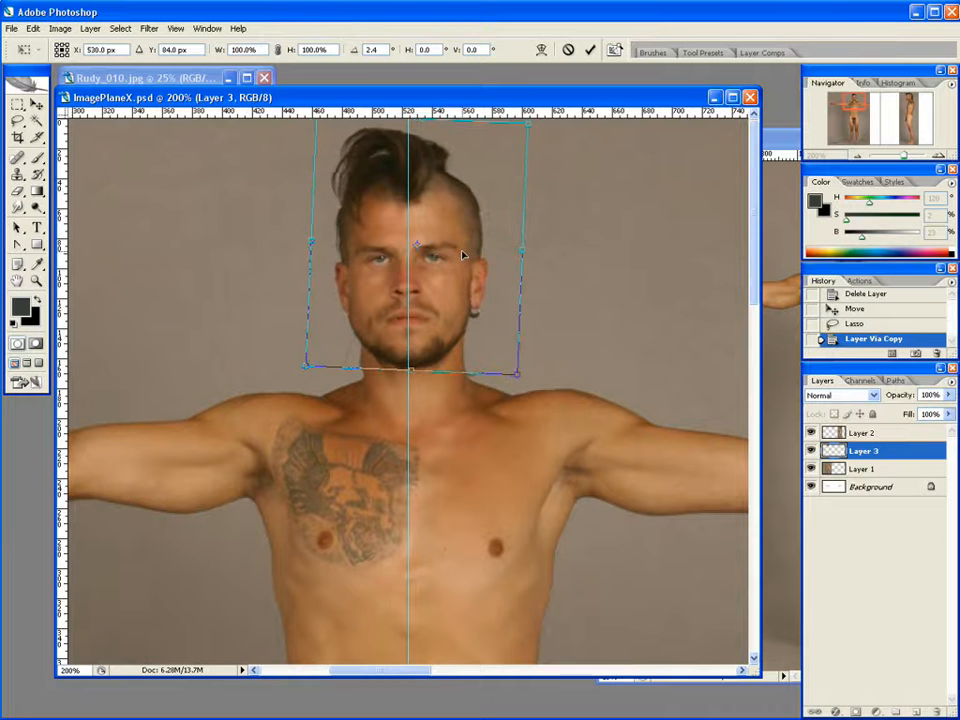
key("Right")
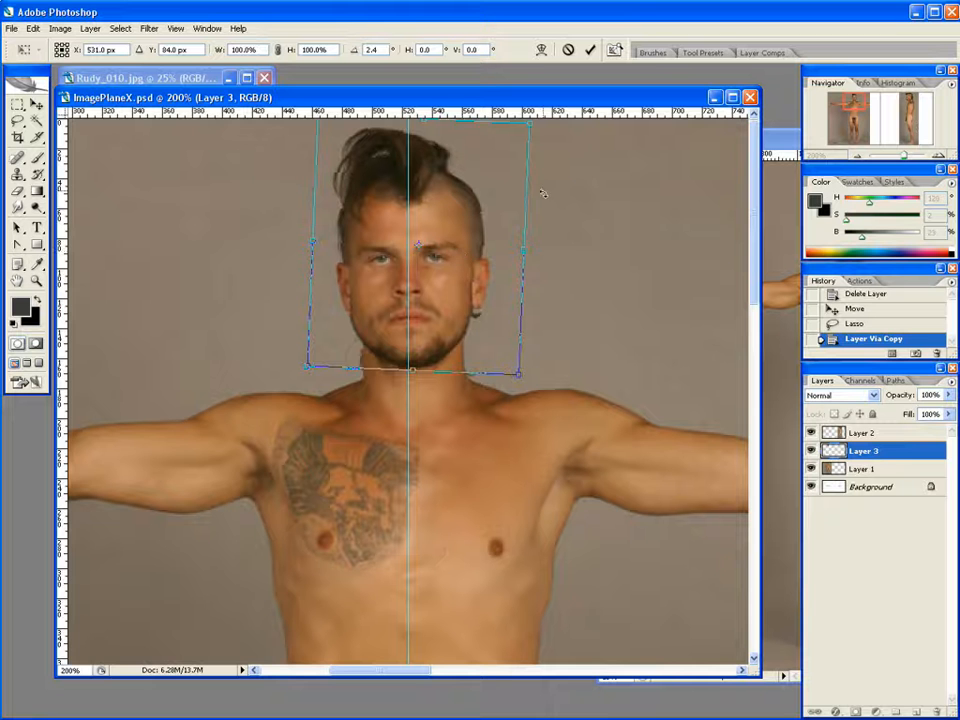
left_click_drag(673, 233, 665, 267)
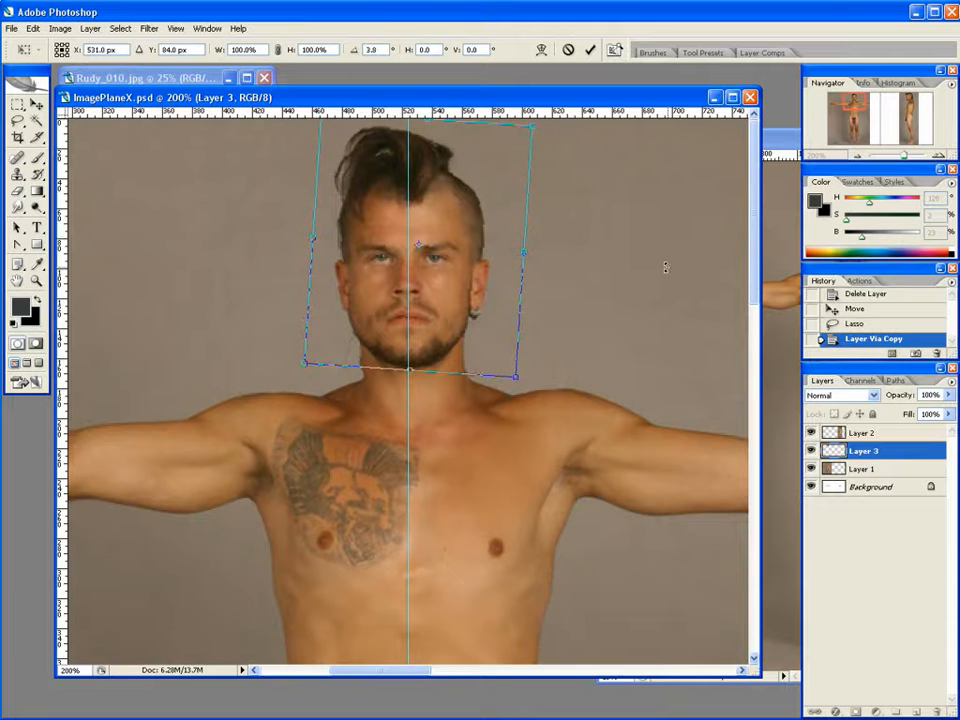
key("Right")
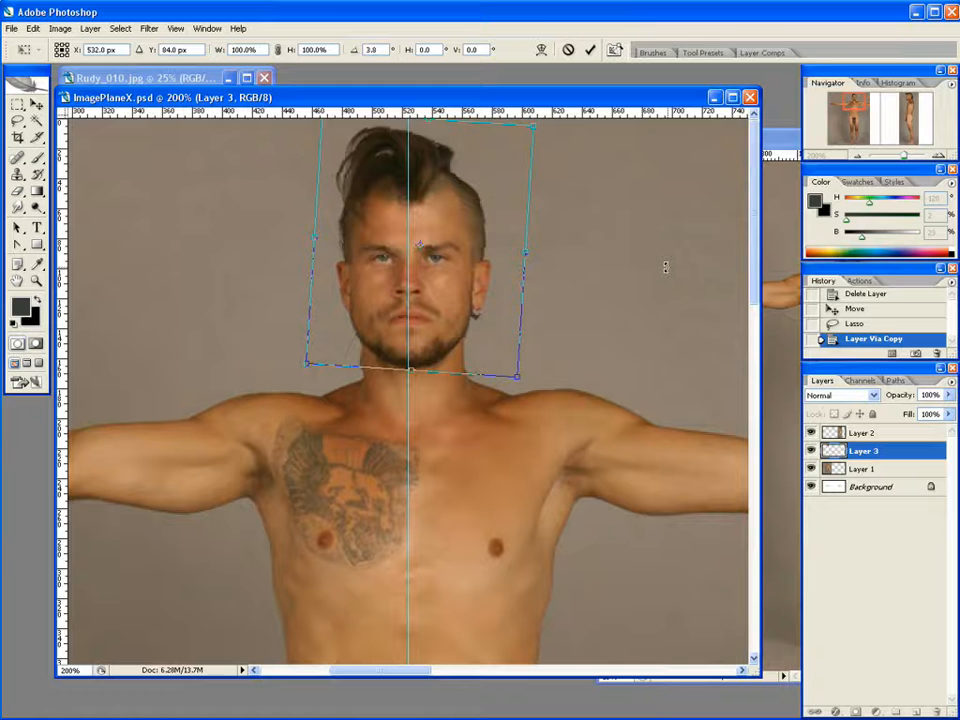
key("Left")
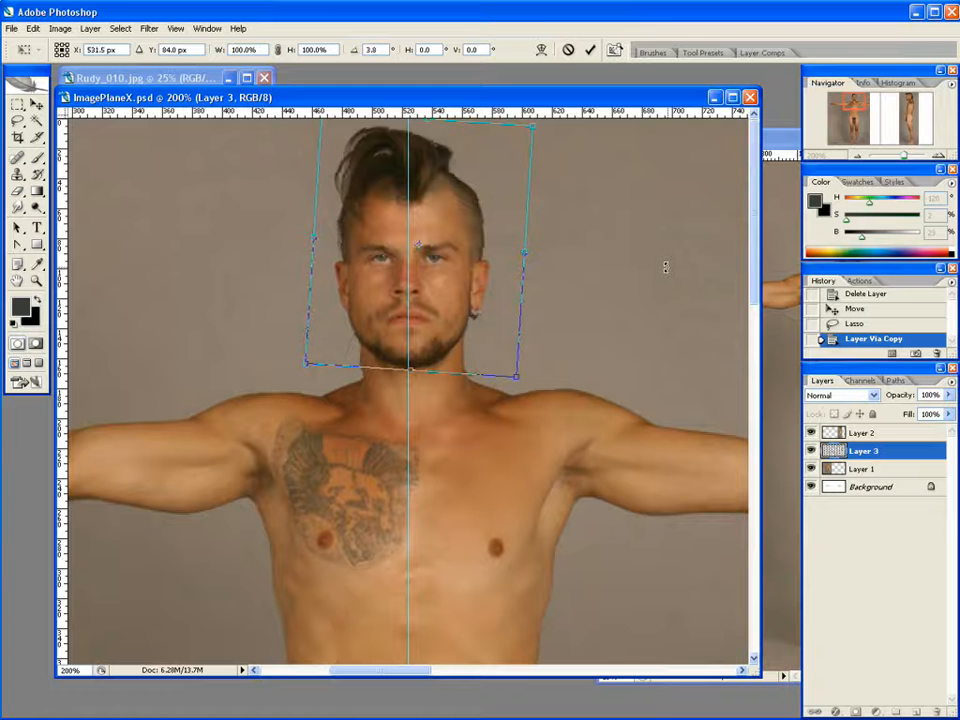
key("Return")
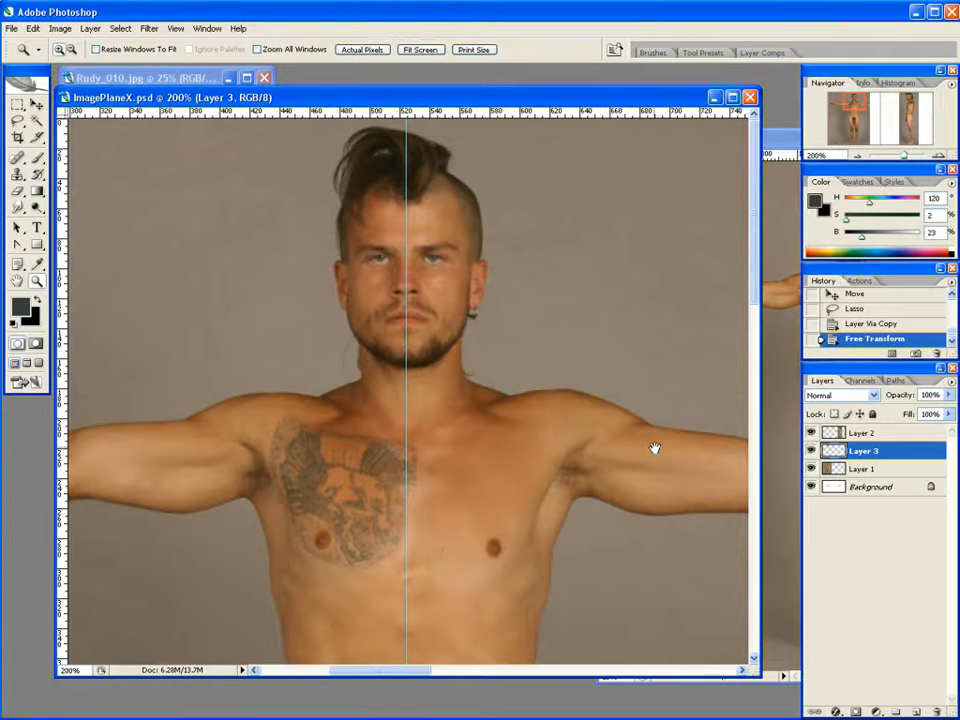
Move the side-view photo on Layer 2 sideways so the figure is centred on the SIDE half's centre guide
left_click_drag(654, 448, 564, 416)
left_click(568, 441, "alt")
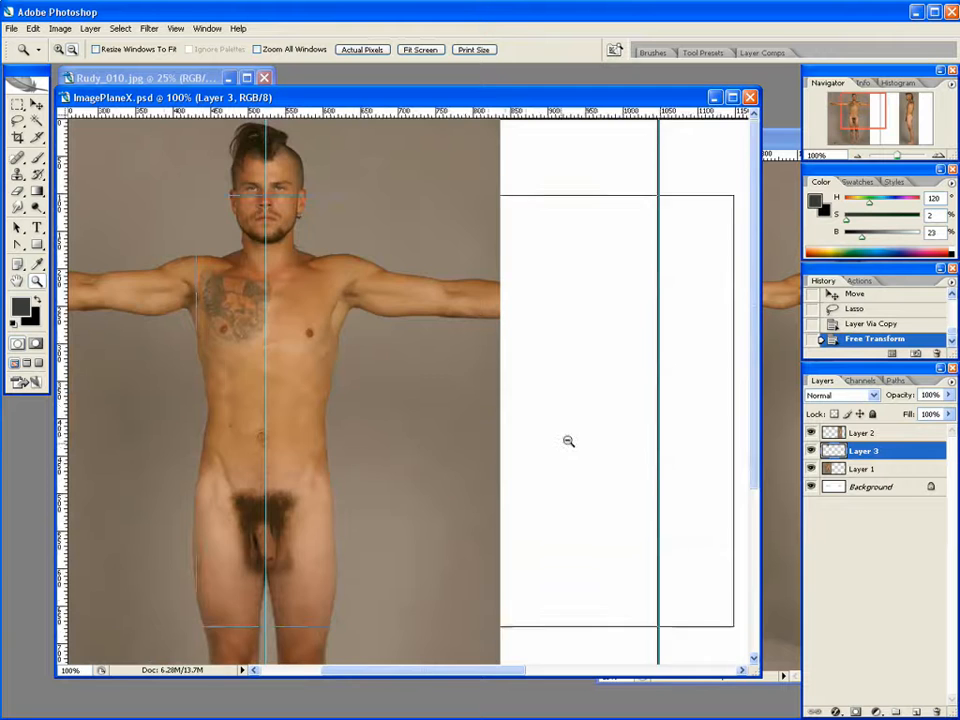
left_click_drag(633, 393, 308, 433)
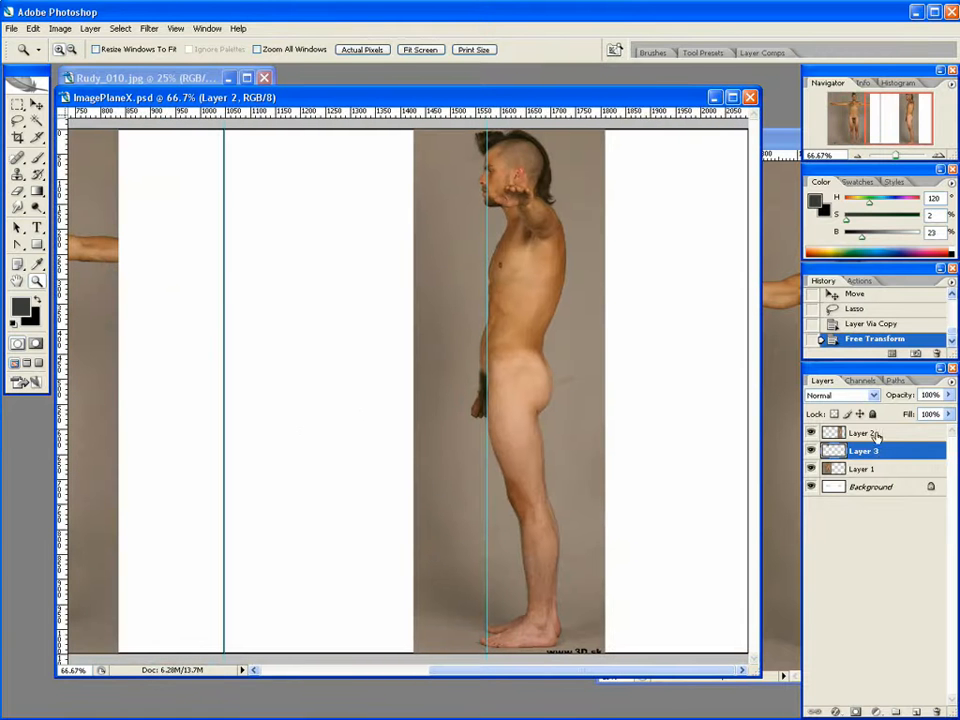
left_click(872, 434)
key("v")
left_click_drag(600, 416, 569, 421)
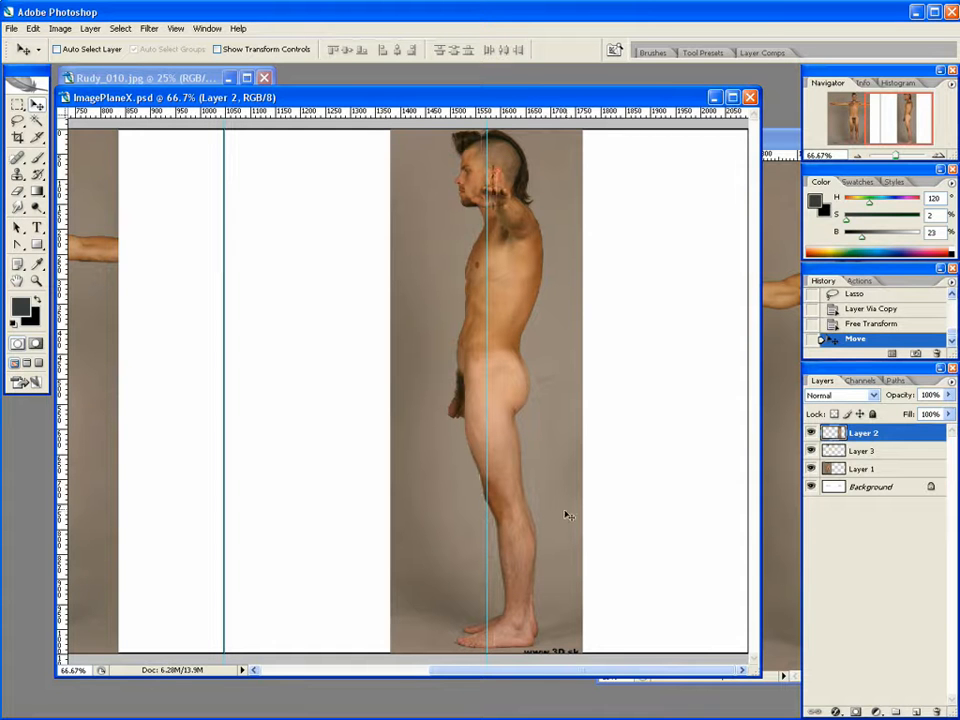
Place horizontal guides across both figures at the top of the head, chin, nipples, navel, hips, crotch, knees and ankles
left_click_drag(322, 458, 487, 455)
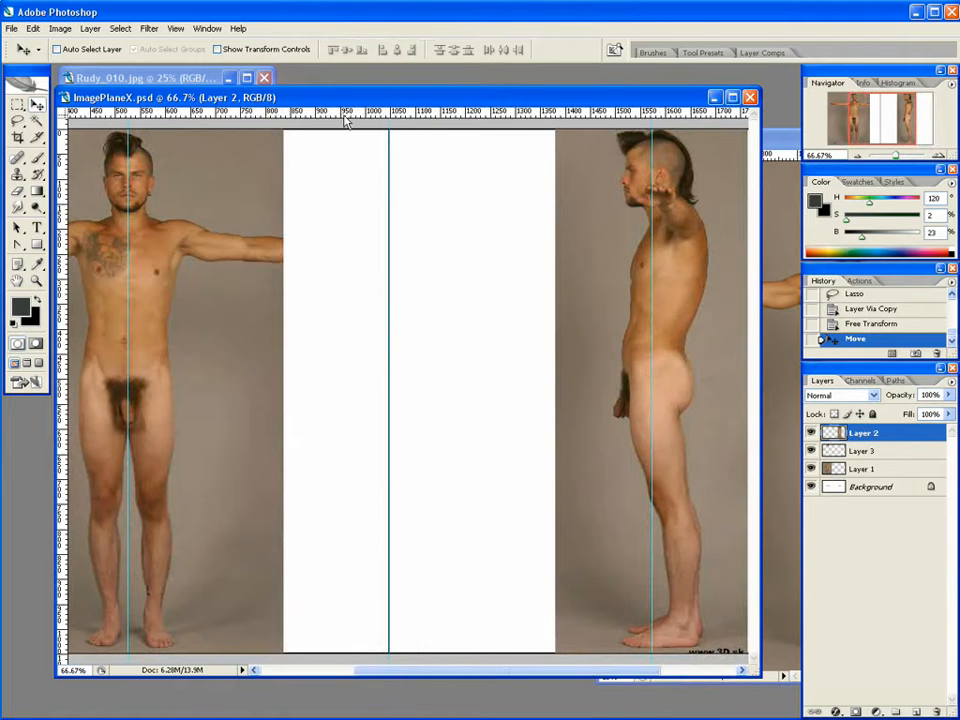
left_click_drag(345, 118, 343, 212)
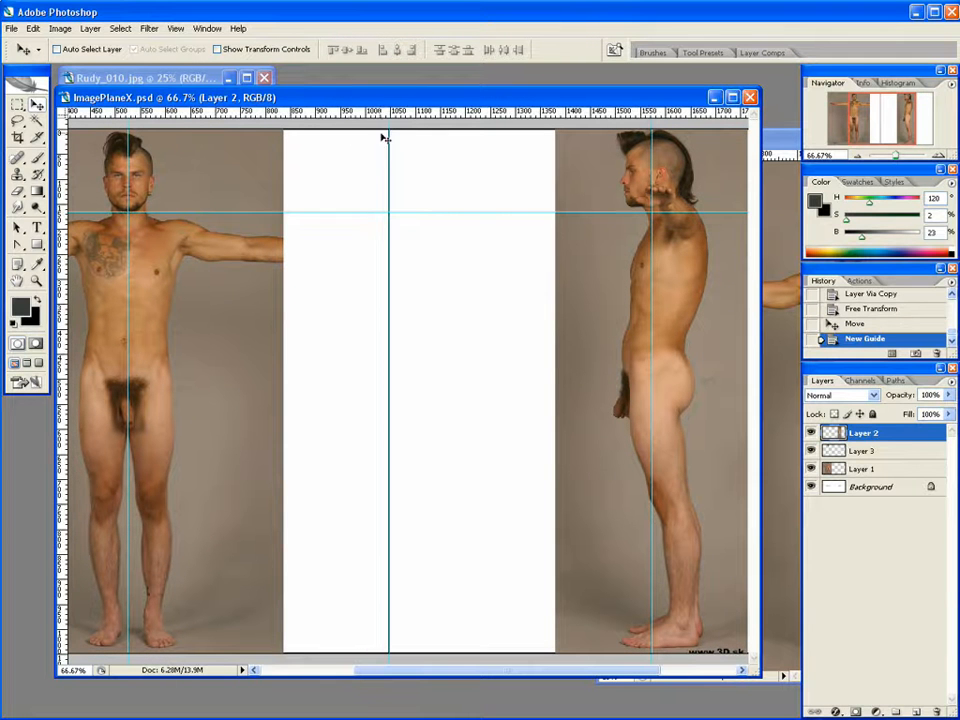
left_click_drag(386, 116, 334, 270)
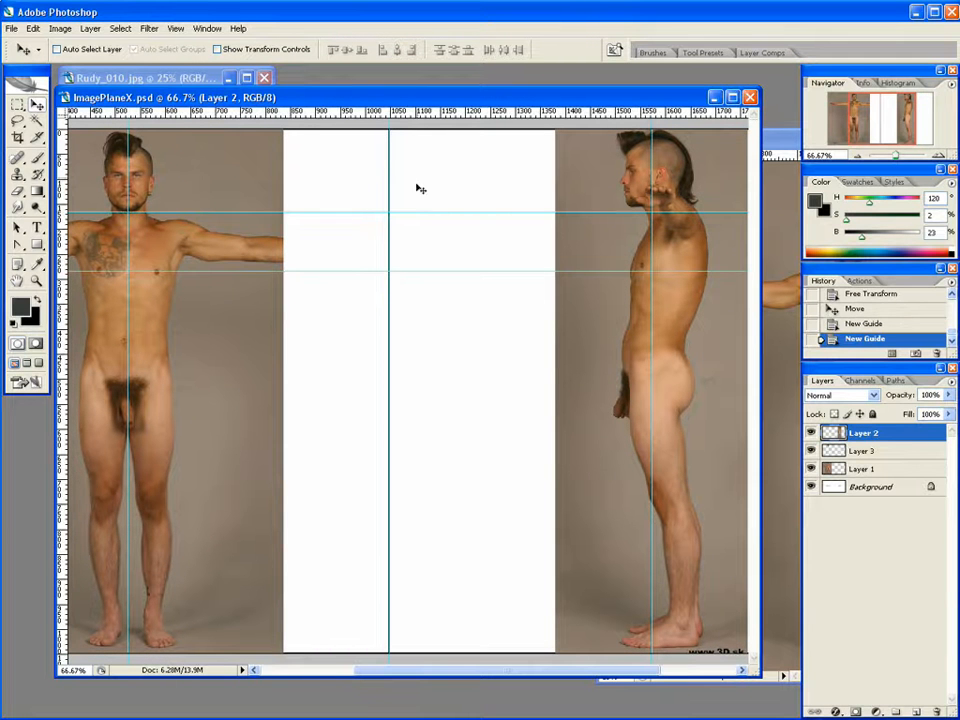
left_click_drag(398, 117, 349, 399)
left_click_drag(414, 124, 349, 498)
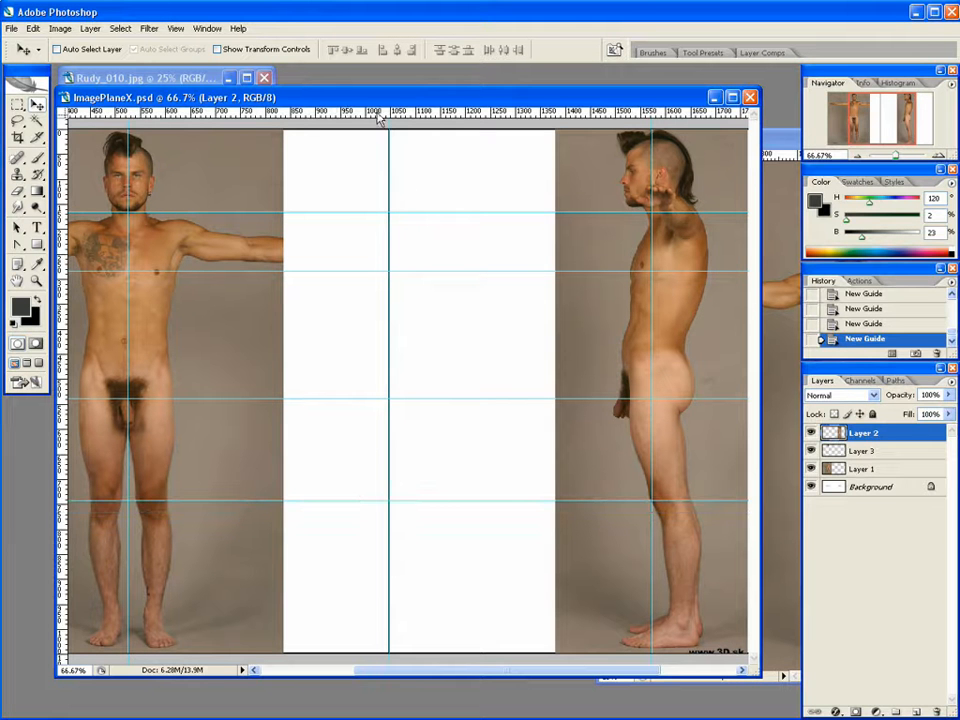
left_click_drag(381, 111, 300, 621)
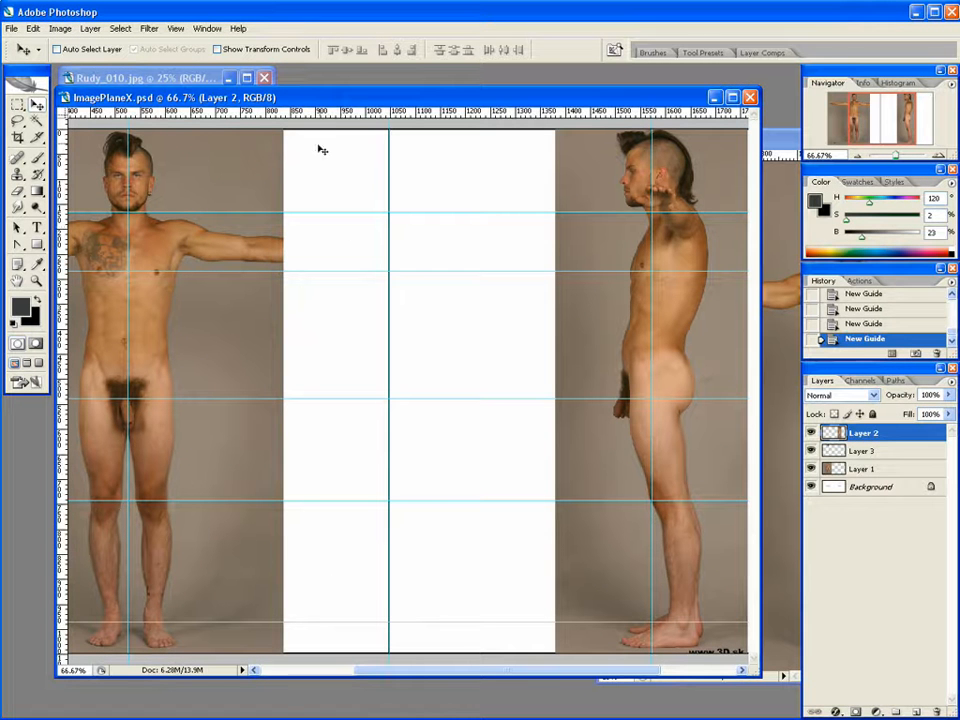
left_click_drag(320, 117, 311, 142)
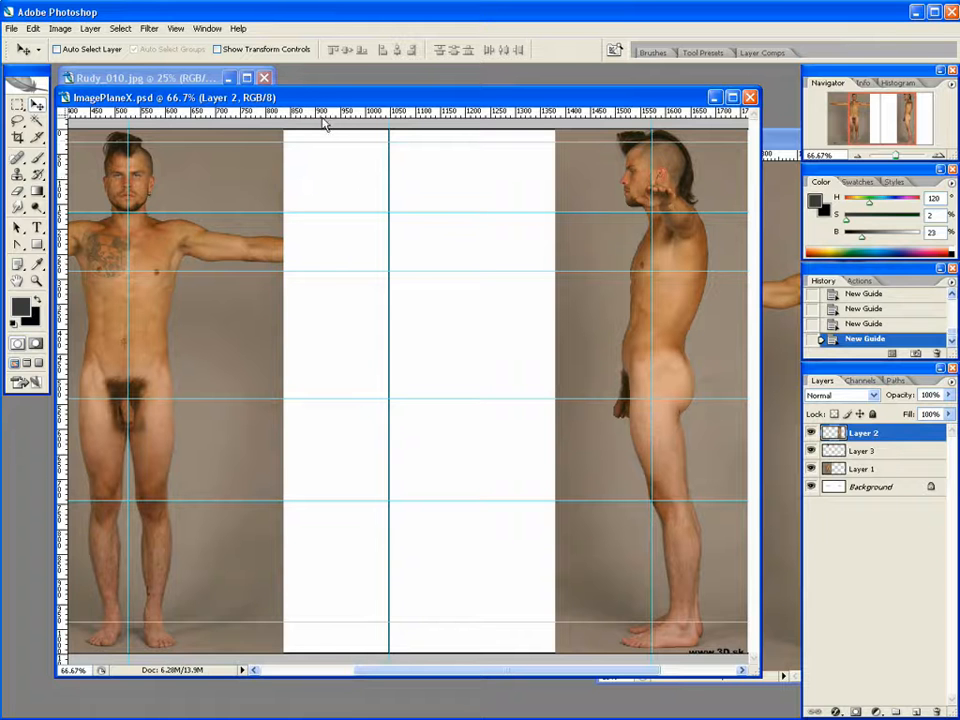
left_click_drag(330, 118, 304, 339)
left_click_drag(322, 116, 257, 379)
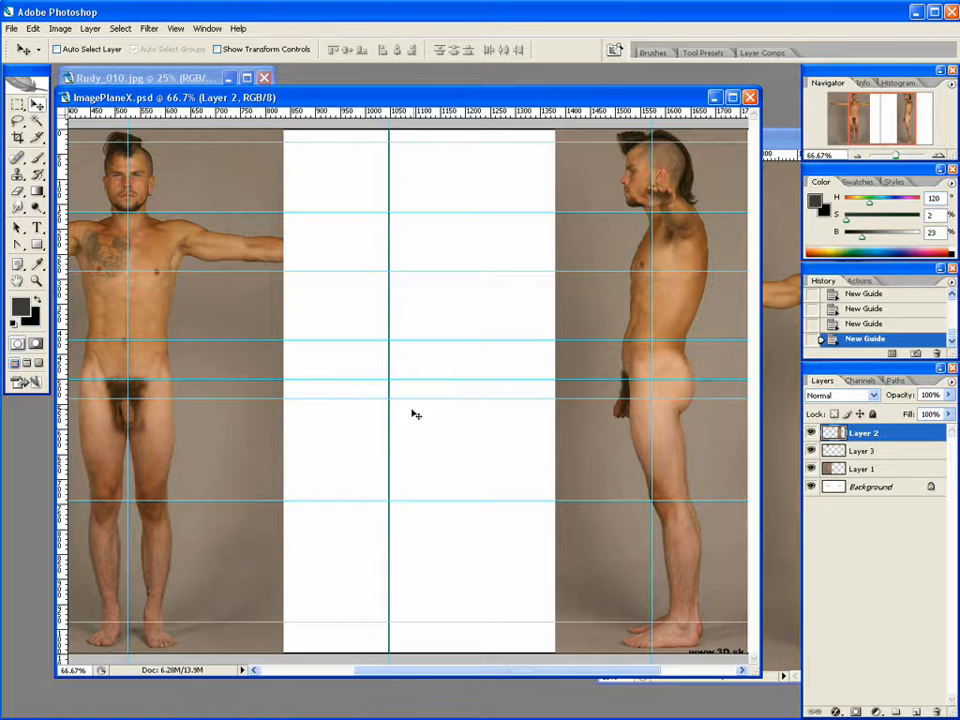
Compare the front and side figures' body landmarks against the horizontal guides at close range
key("z")
left_click(448, 409)
left_click_drag(328, 403, 550, 453)
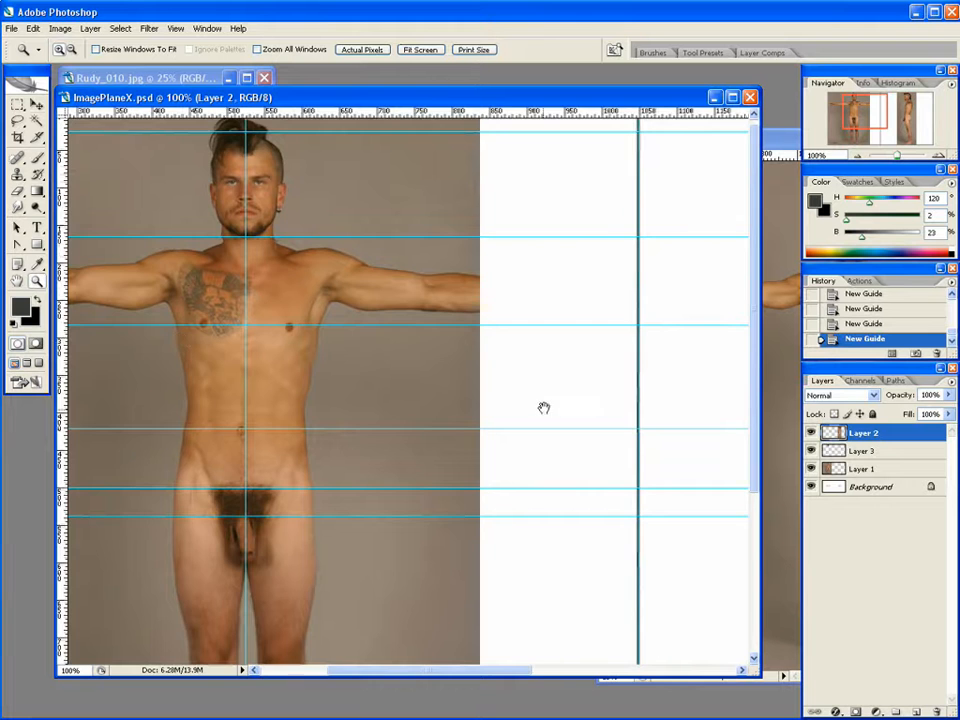
left_click_drag(544, 407, 233, 416)
left_click(476, 427, "alt")
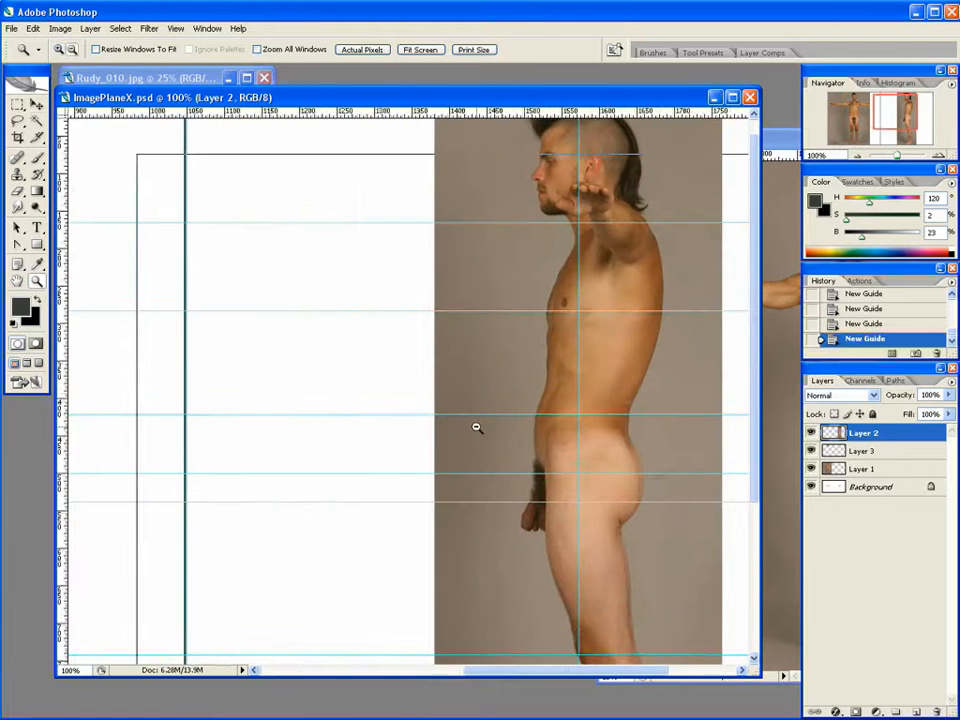
left_click(447, 365)
left_click_drag(488, 357, 446, 441)
left_click(485, 430, "alt")
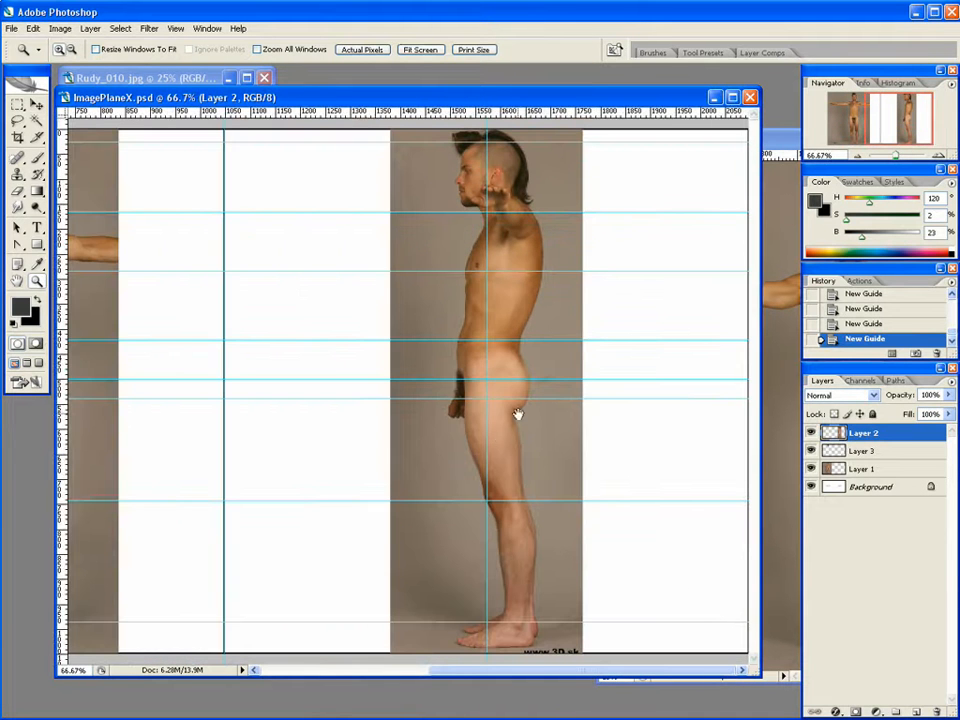
Transform the side-view photo on Layer 2 at its original size, shifting it down to Y 510.0 px to match the guides
key("ctrl+t")
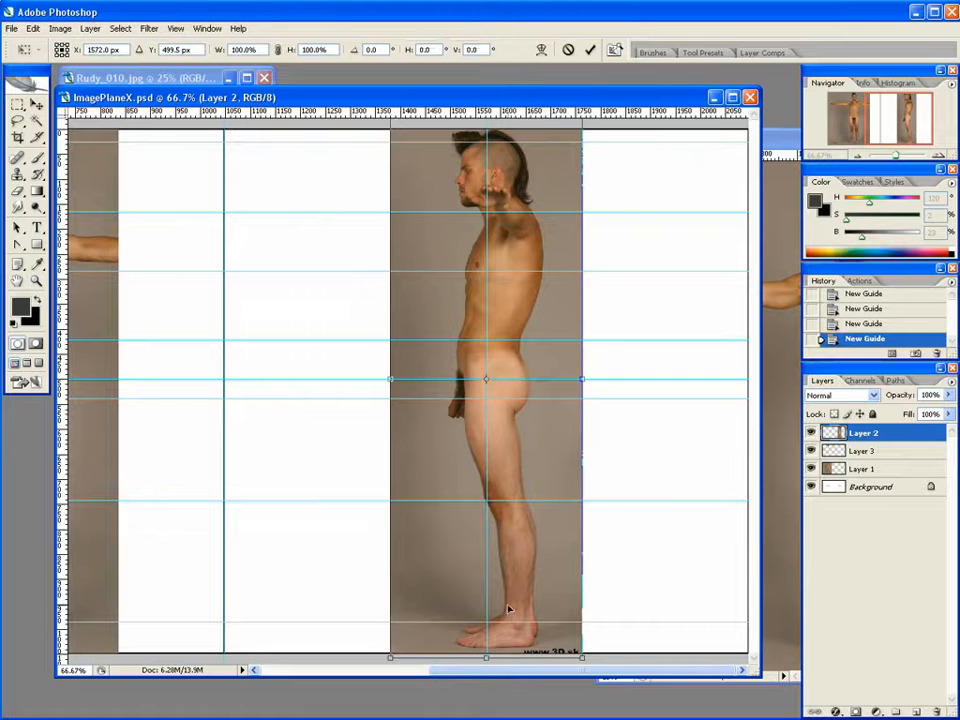
left_click_drag(391, 657, 367, 673, "shift")
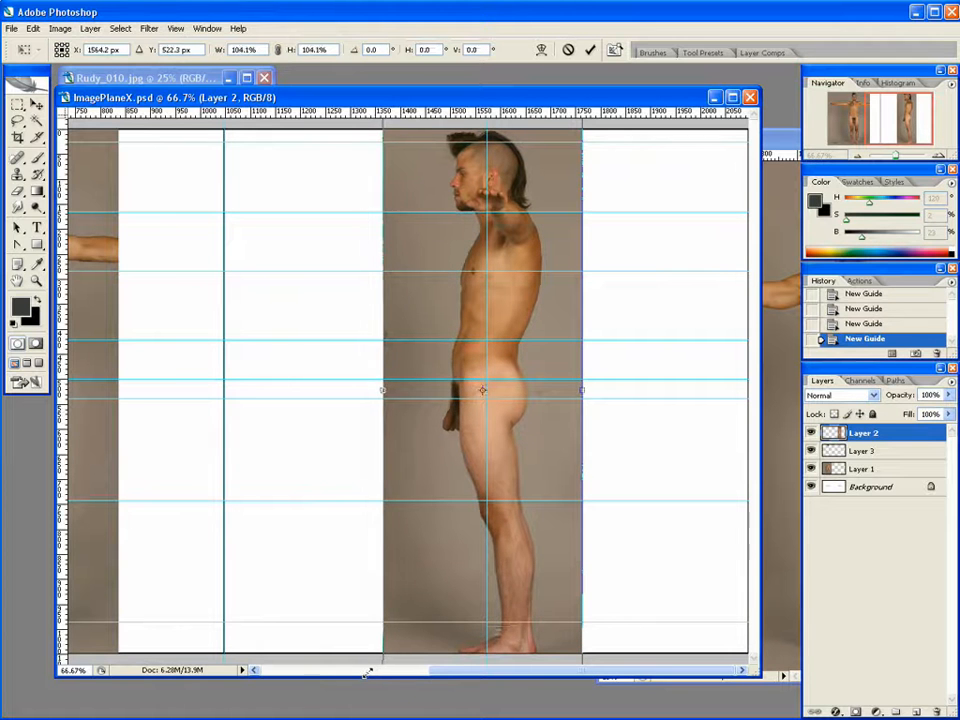
key("ctrl+z")
key("Down")
key("Down")
key("Down")
key("Down")
key("Down")
key("Down")
key("Down")
key("Down")
key("Down")
key("Down")
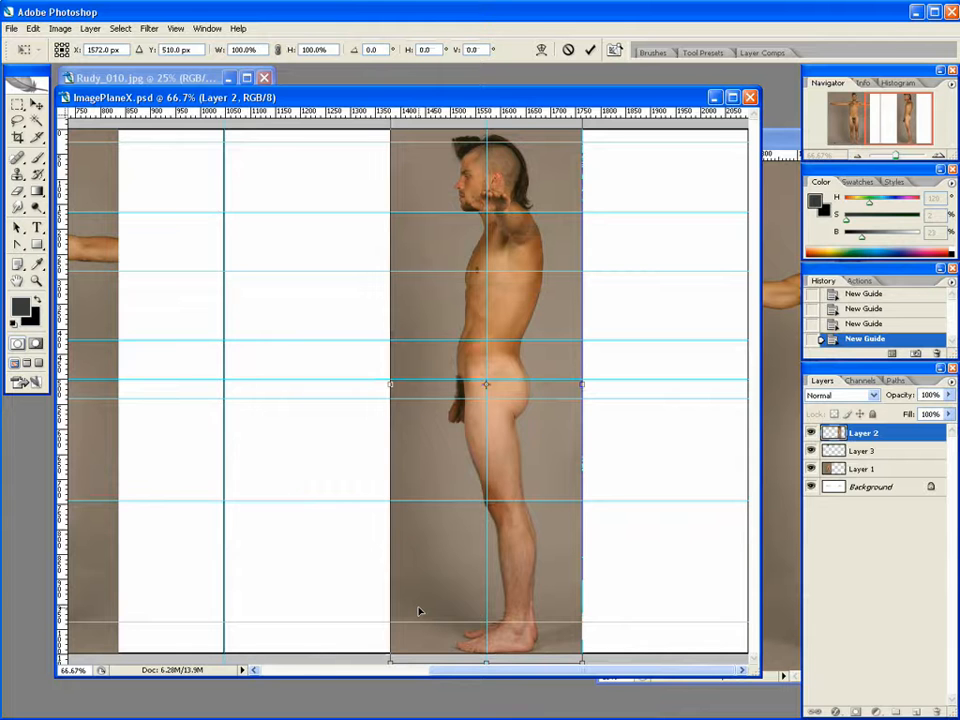
left_click_drag(326, 285, 255, 306)
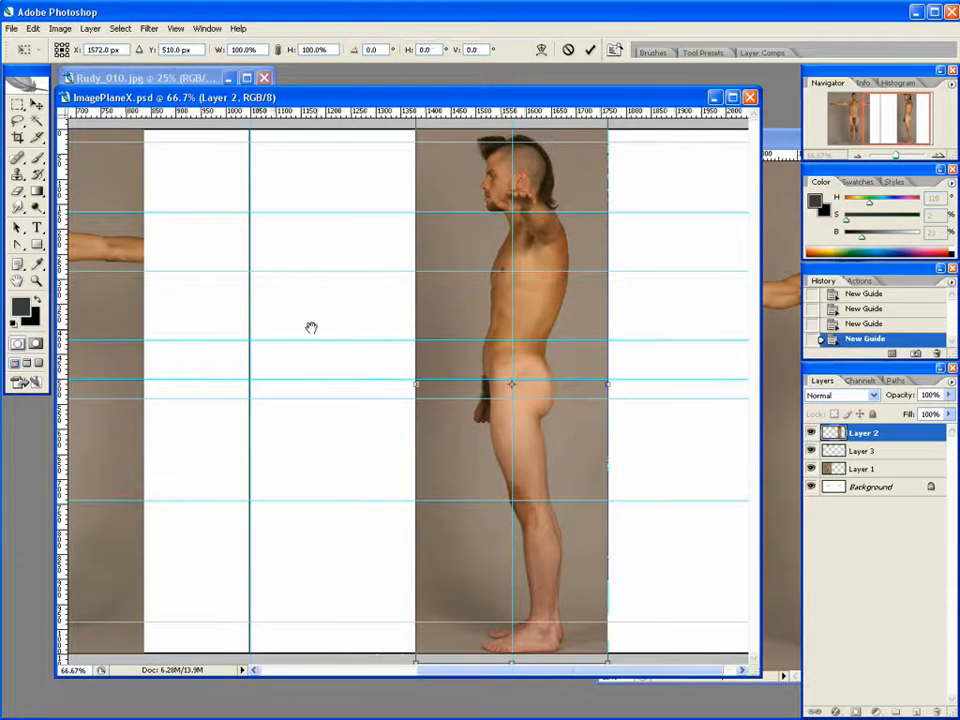
left_click_drag(311, 326, 467, 351)
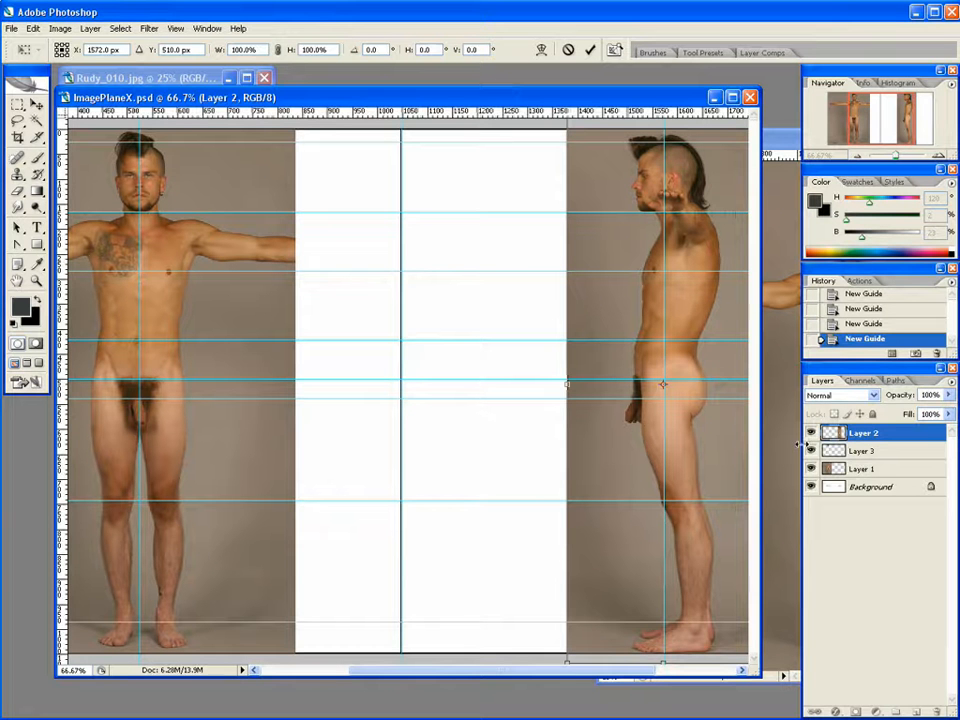
key("ctrl+semicolon")
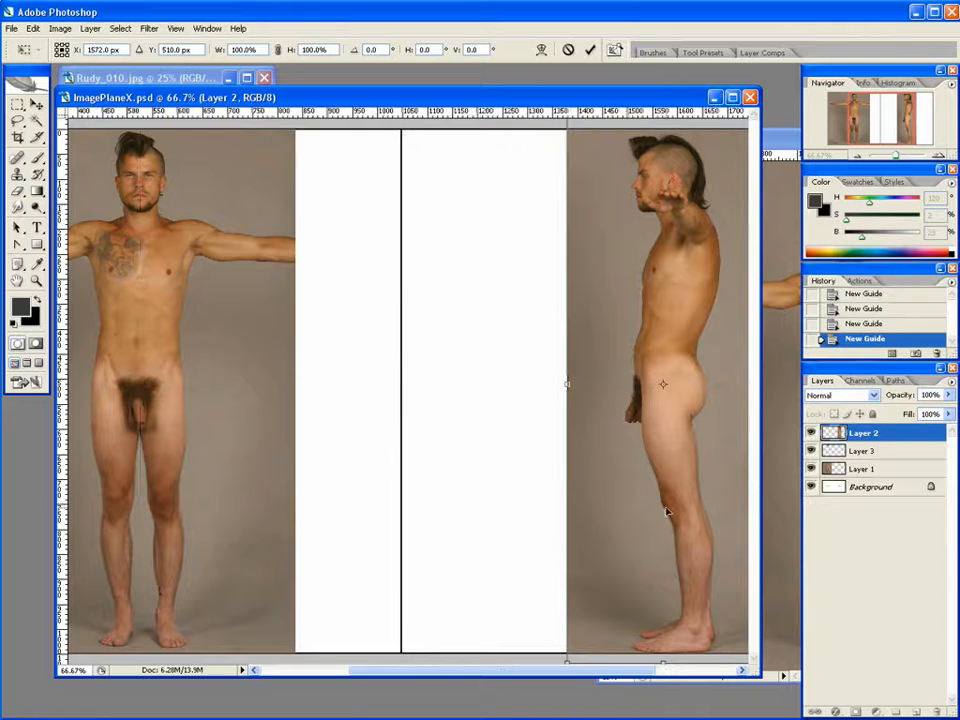
key("ctrl+semicolon")
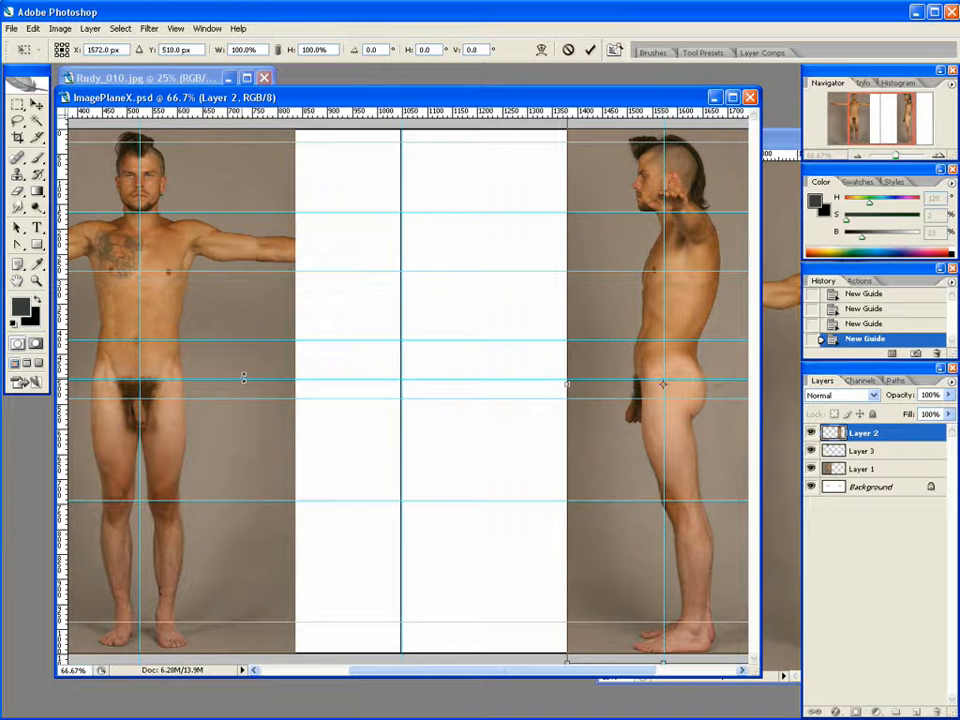
key("Return")
Raise the horizontal hip guide to the top of the hips, just below the navel guide
key("z")
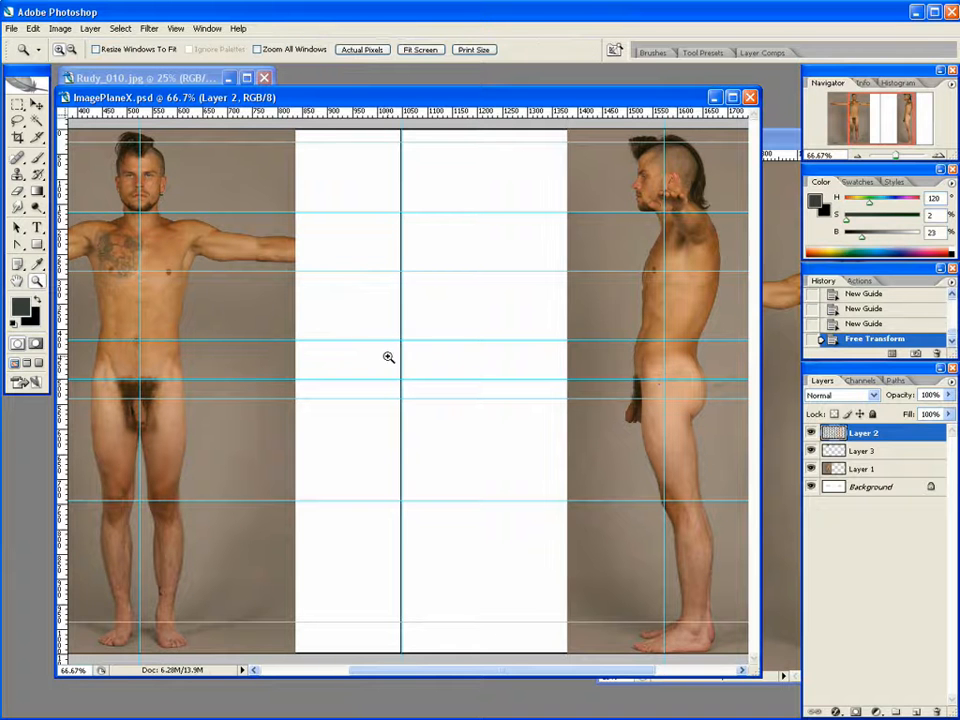
key("v")
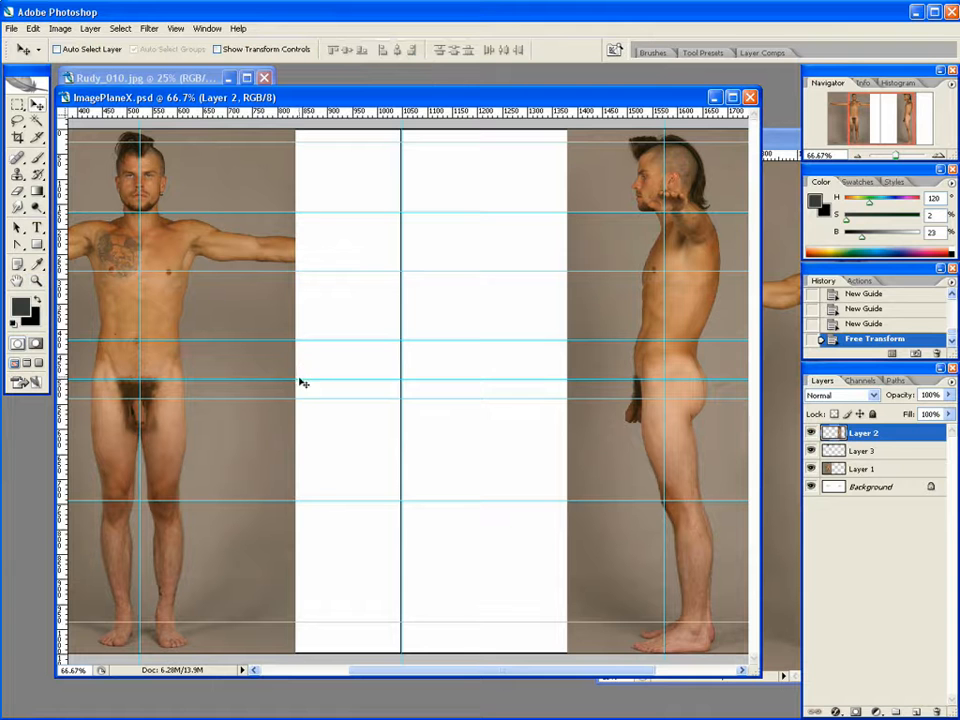
mouse_move(298, 380)
left_mouse_down()
mouse_move(304, 347)
mouse_move(300, 377)
mouse_move(302, 359)
left_mouse_up()
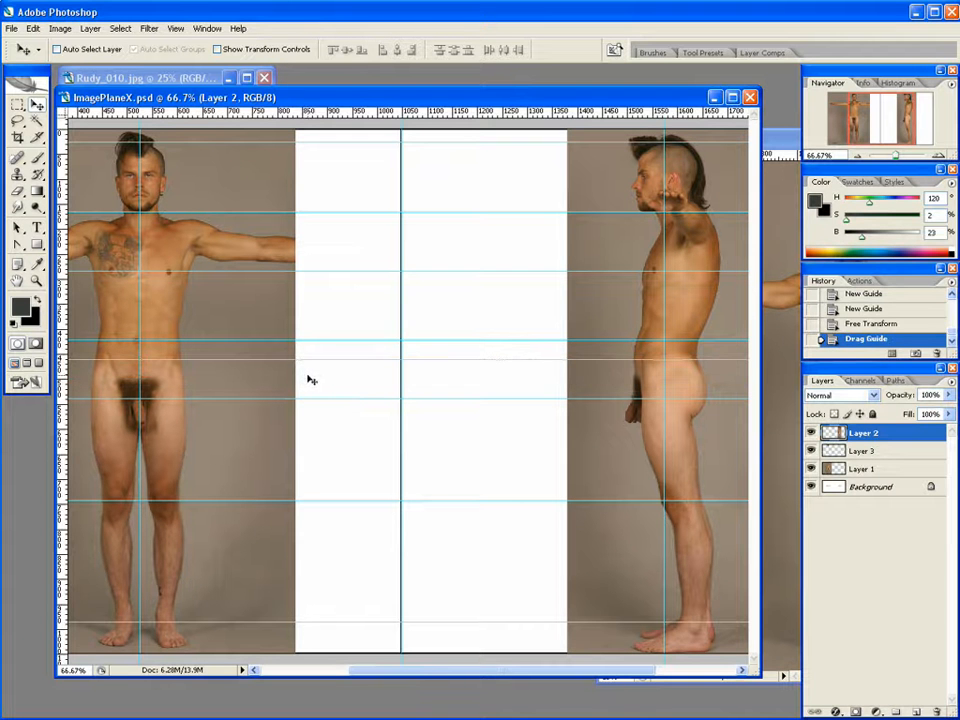
Fill the Background layer with the dark grey foreground colour
key("z")
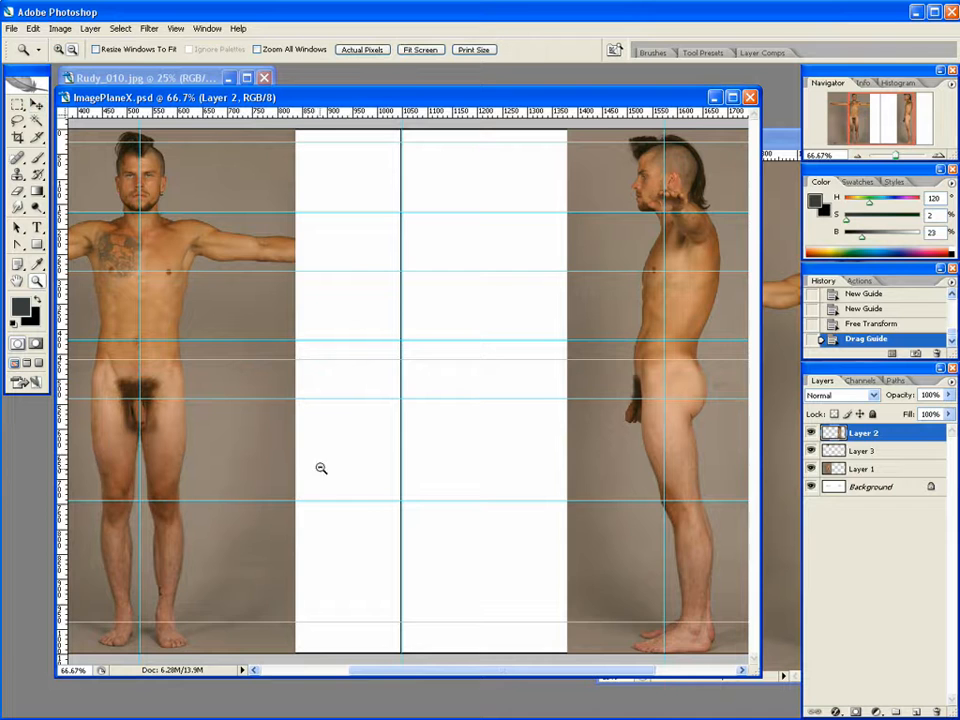
left_click(322, 470, "alt")
left_click(350, 472, "alt")
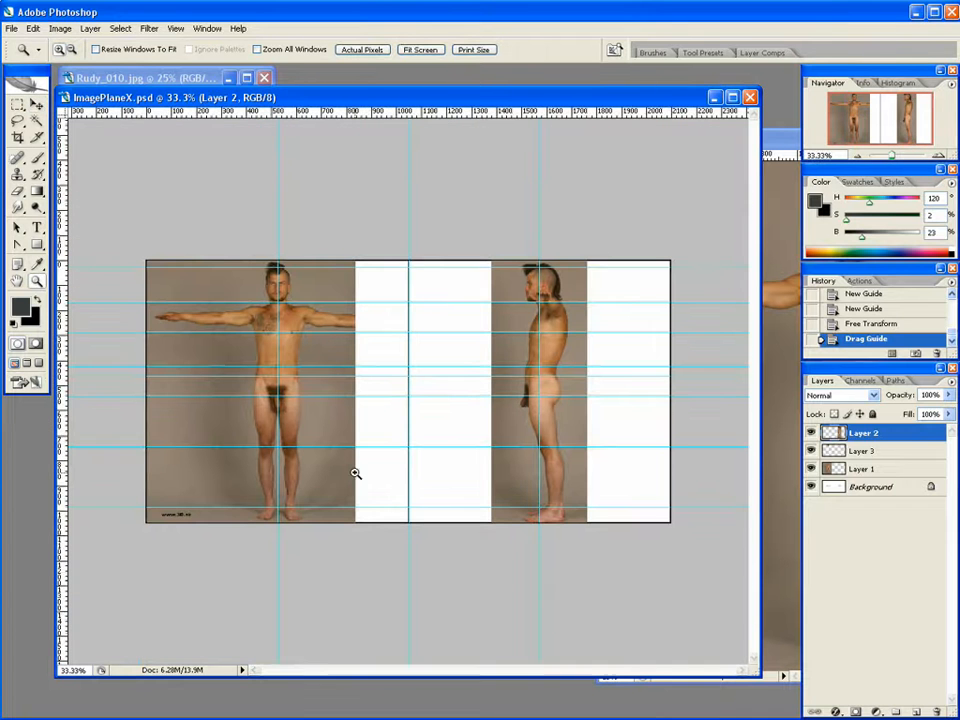
left_click(851, 487)
key("alt+BackSpace")
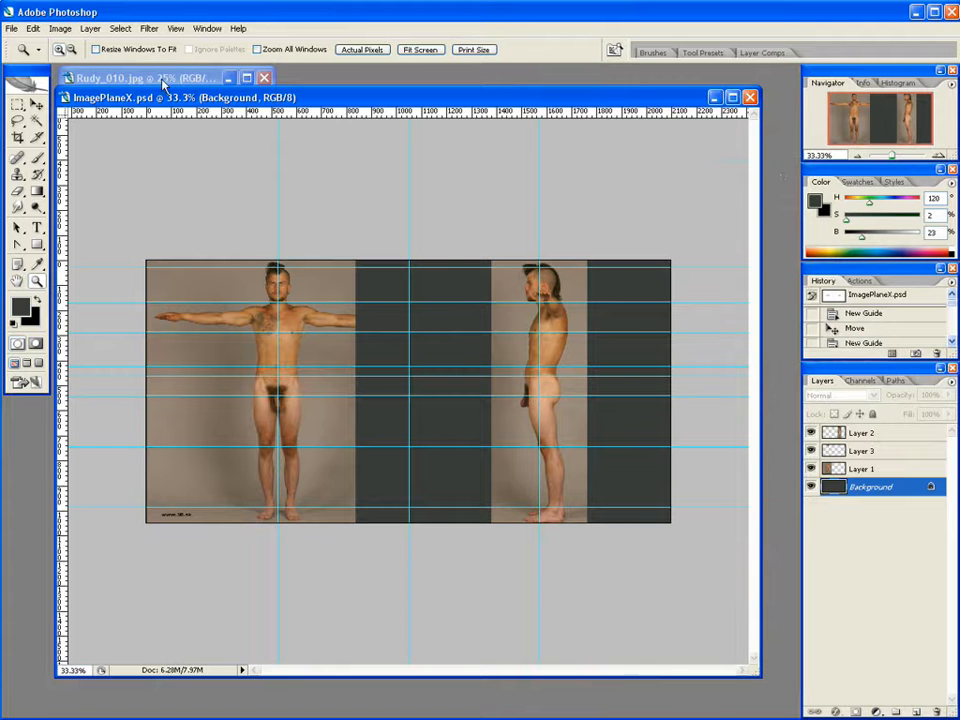
Close Rudy_010.jpg and open the outstretched-arm photo Rudy_022.jpg from the 24 (Nudity) folder, browsing by thumbnails
left_click(163, 80)
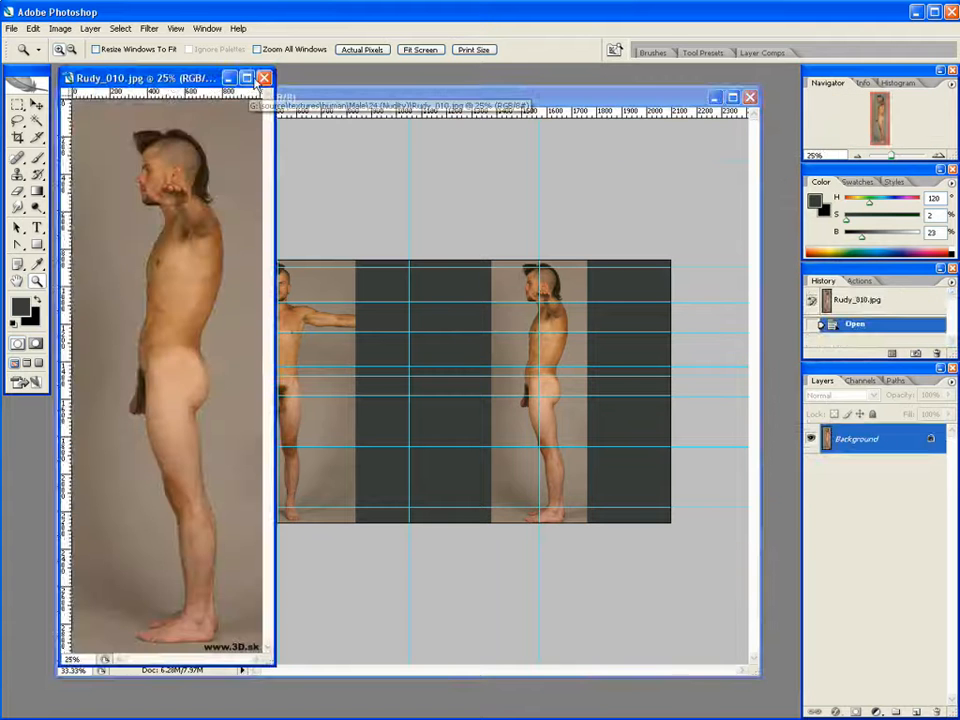
left_click(264, 78)
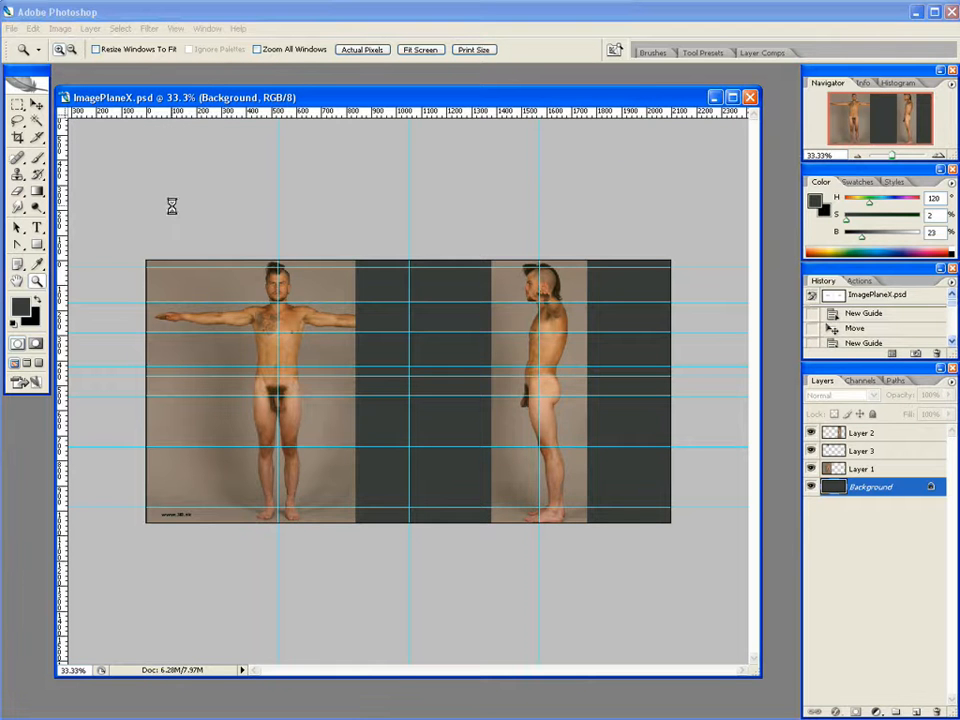
key("ctrl+o")
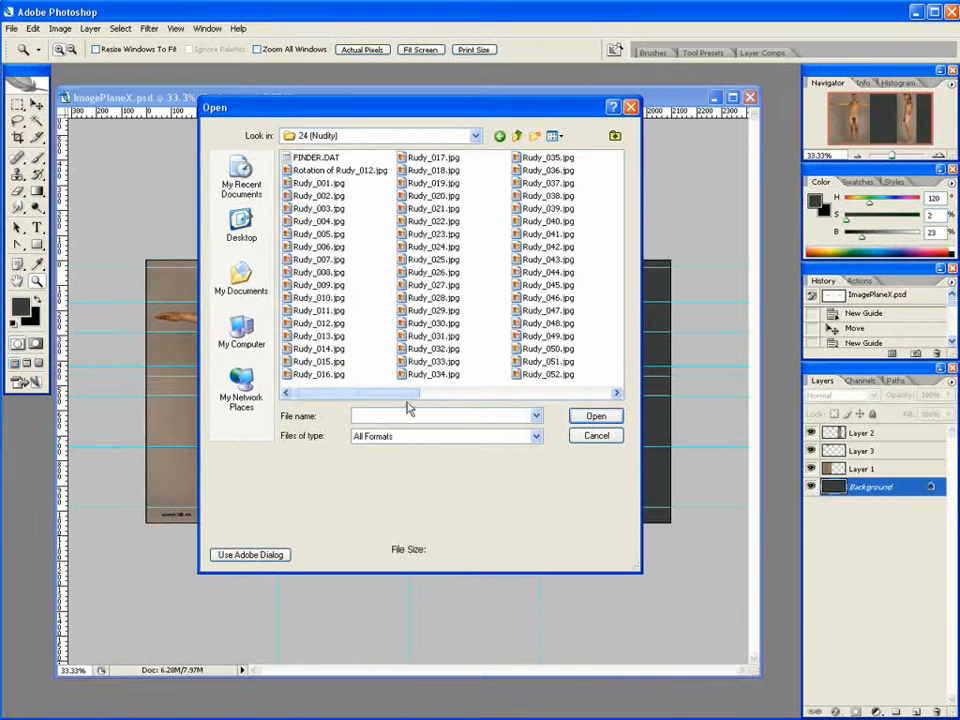
left_click(555, 135)
left_click(570, 155)
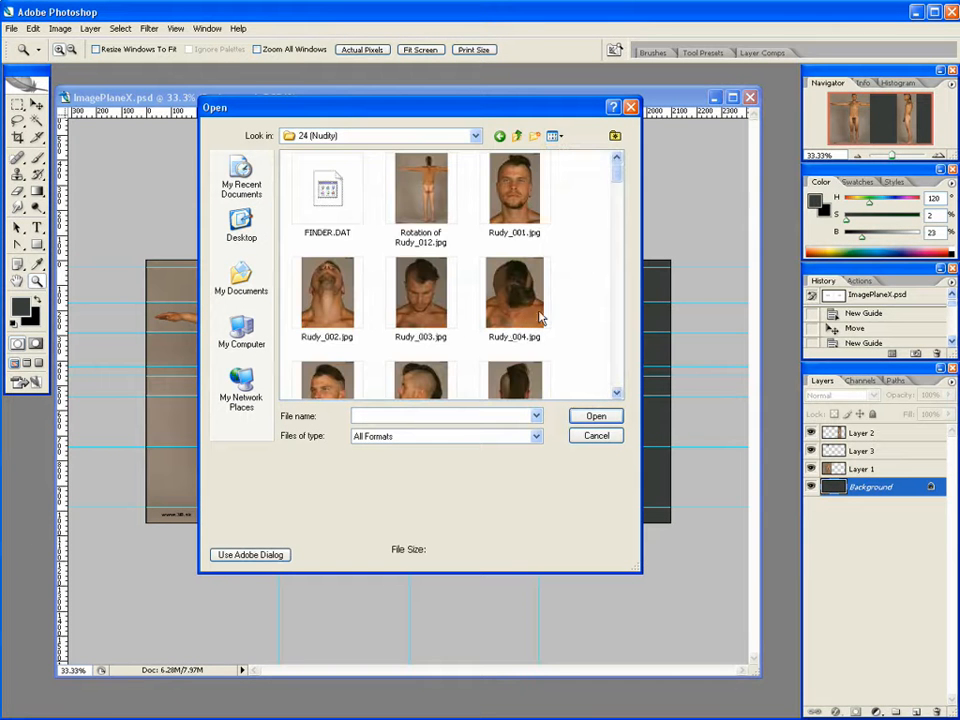
left_click_drag(617, 176, 616, 219)
left_click(532, 233)
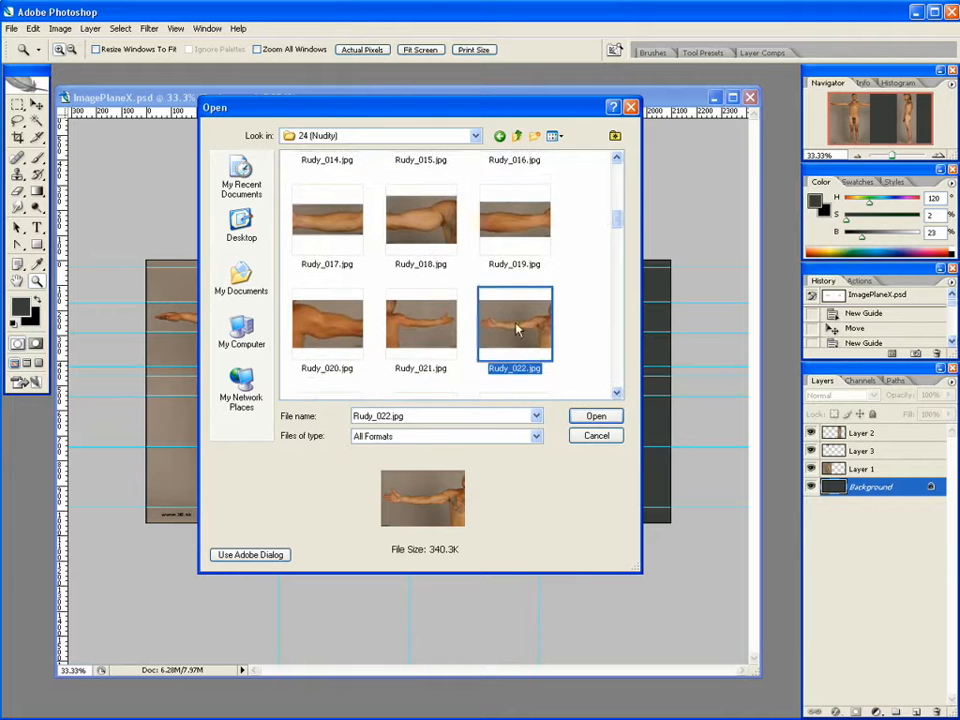
left_click(585, 416)
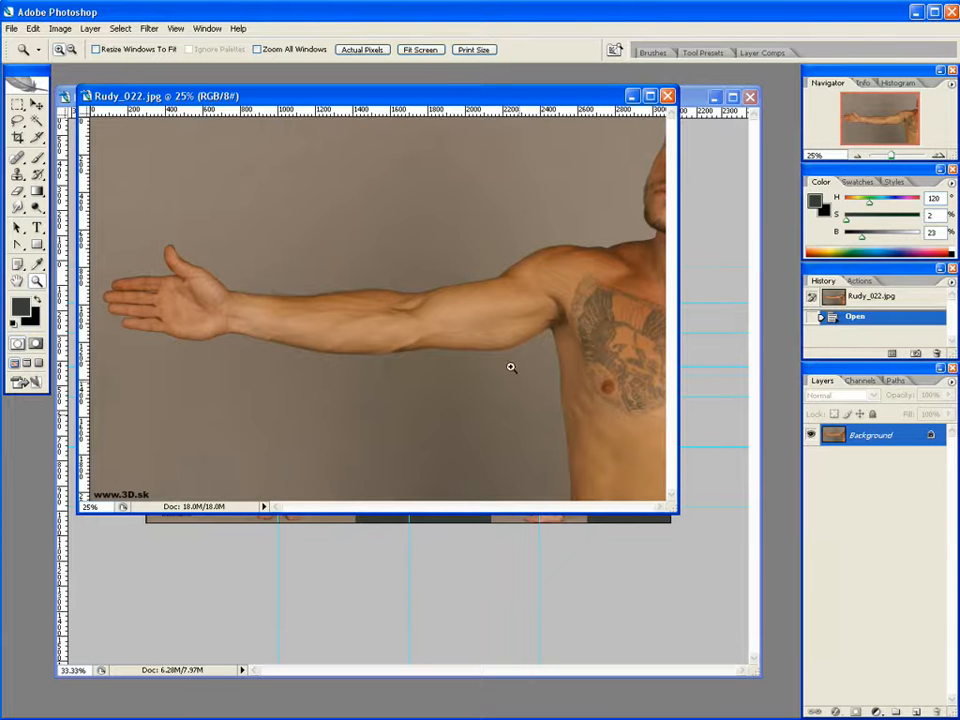
Copy the Rudy_022.jpg photo into ImagePlaneX.psd as a new layer and place it above Layer 2
left_click_drag(425, 125, 643, 411)
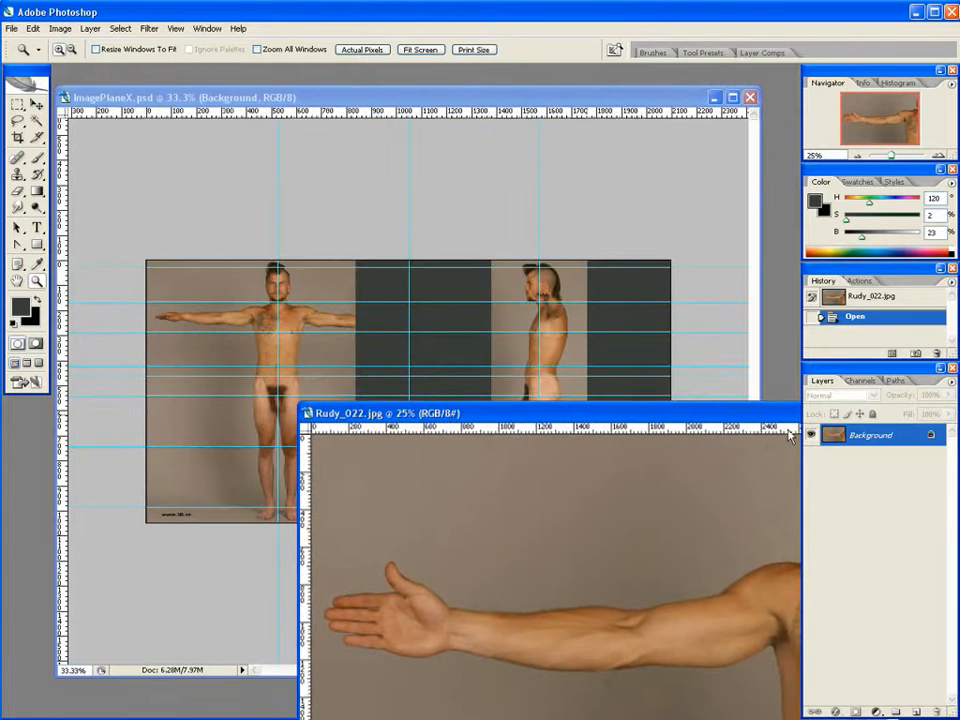
left_click_drag(853, 437, 317, 369)
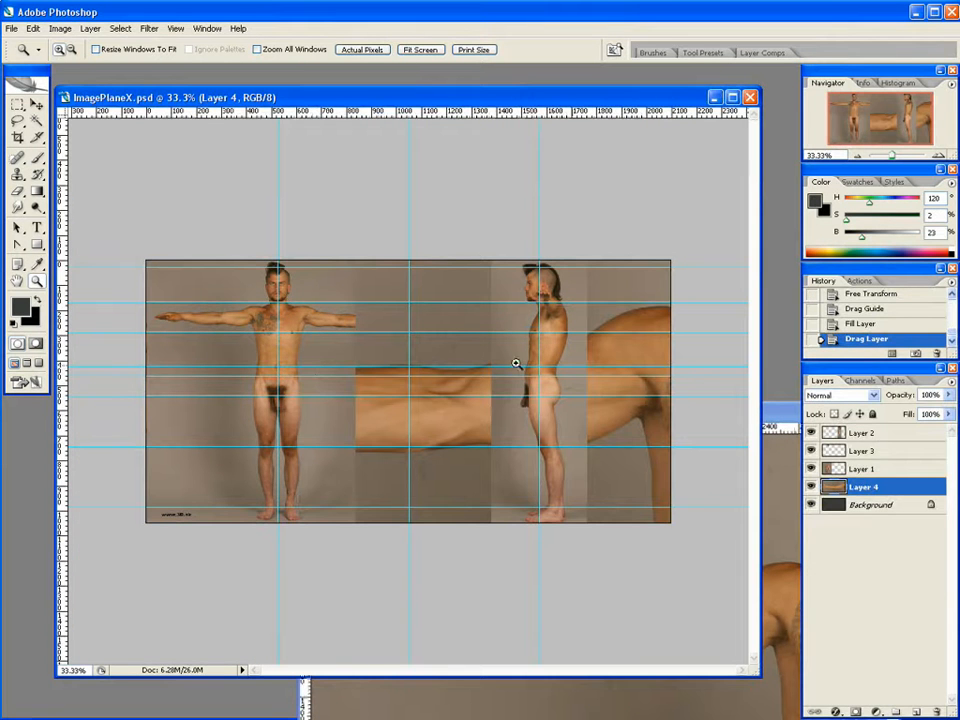
left_click_drag(866, 492, 820, 437)
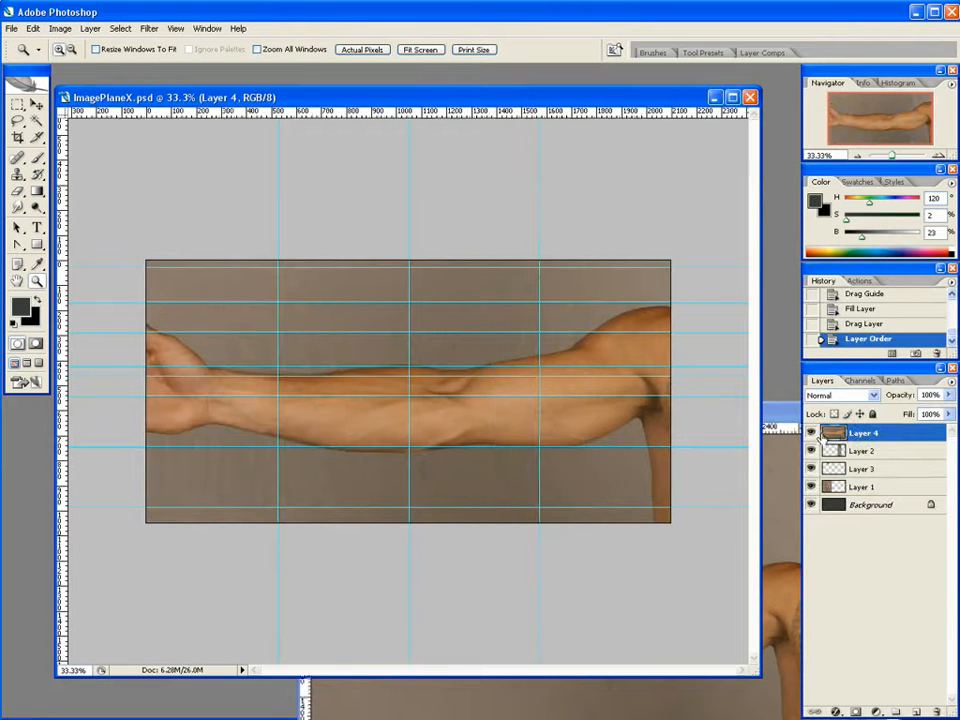
Scale the arm photo on Layer 4 proportionally to 19.4% and position it over the front figure's outstretched arm at X 232.8 px, Y 261.1 px
key("ctrl+t")
left_click_drag(195, 201, 293, 205)
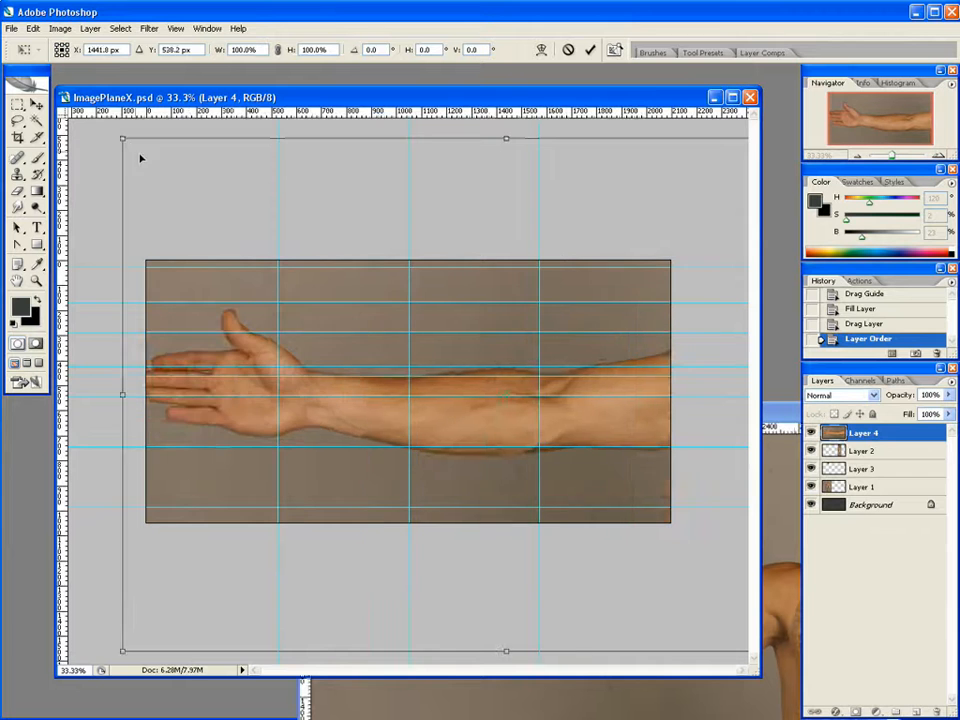
left_click_drag(123, 140, 479, 504, "shift")
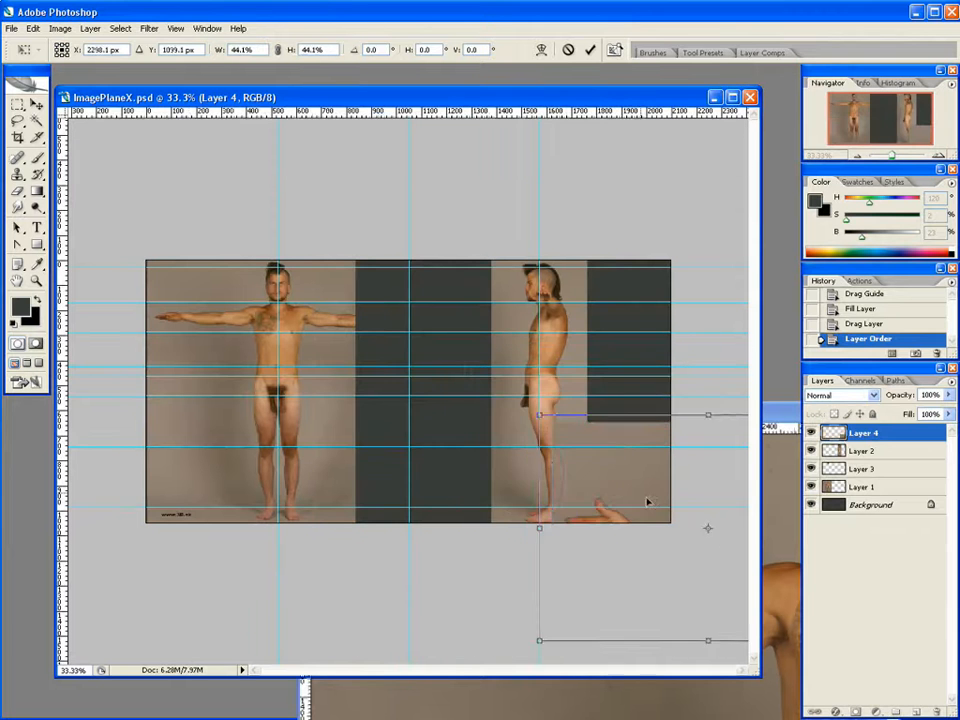
left_click_drag(647, 500, 99, 311)
left_click_drag(338, 230, 183, 328, "shift")
left_click_drag(129, 379, 222, 312)
left_click_drag(278, 259, 243, 285, "shift")
left_click_drag(217, 331, 249, 306)
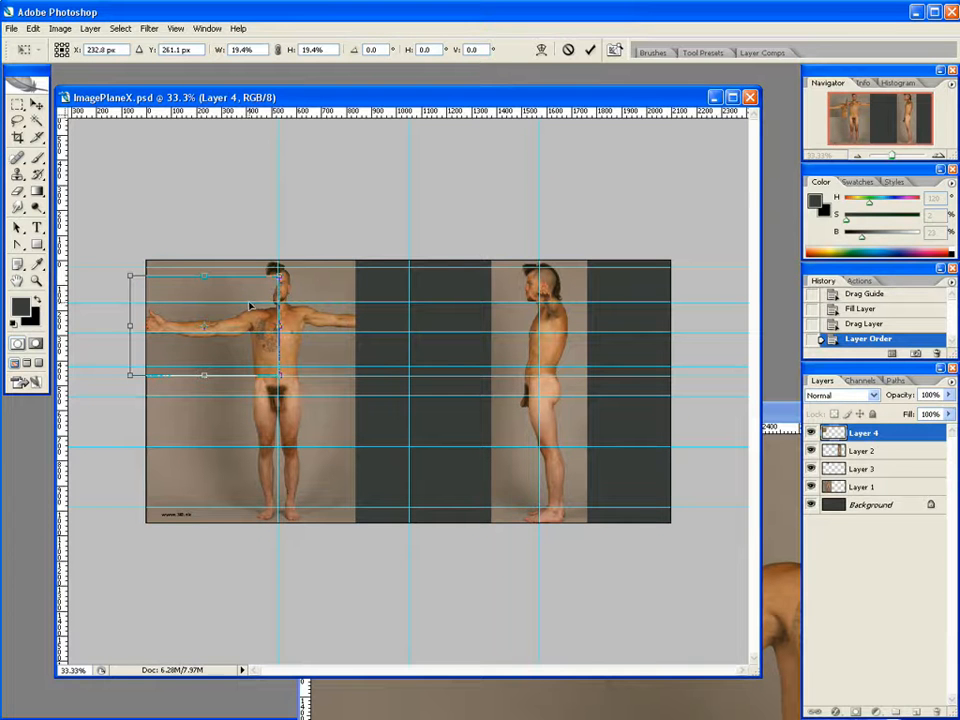
key("Return")
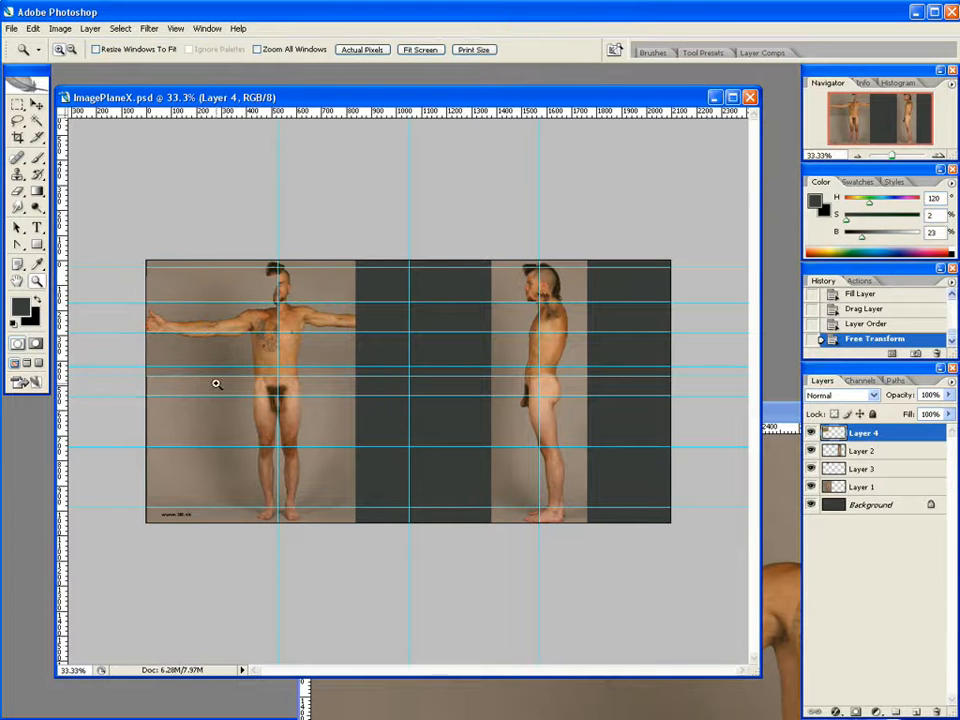
left_click(220, 379)
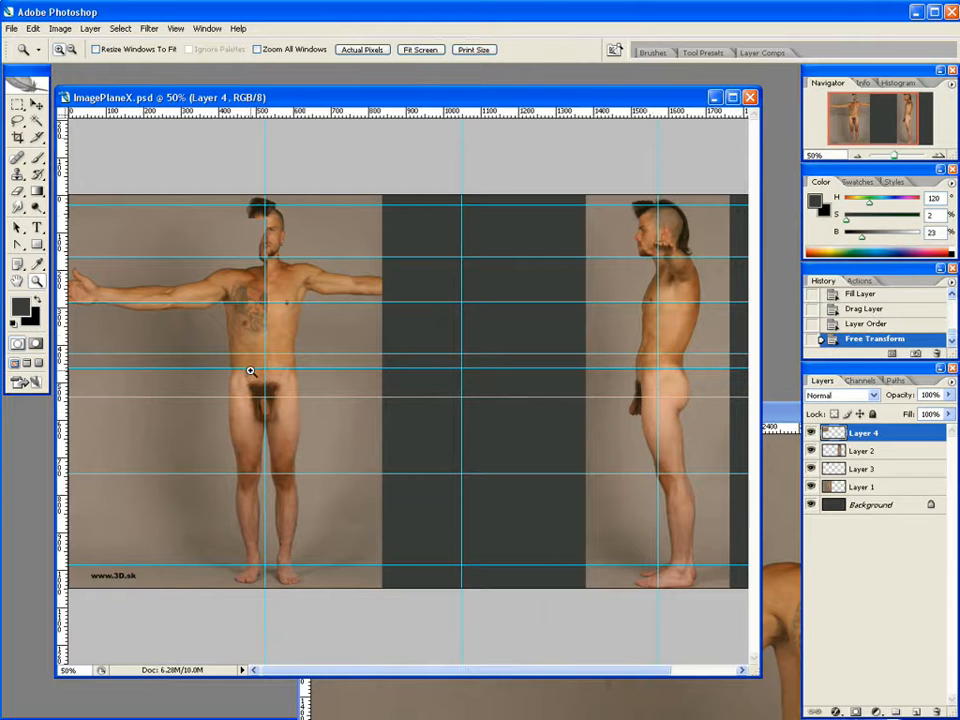
left_click(249, 375)
key("f")
key("f")
key("f")
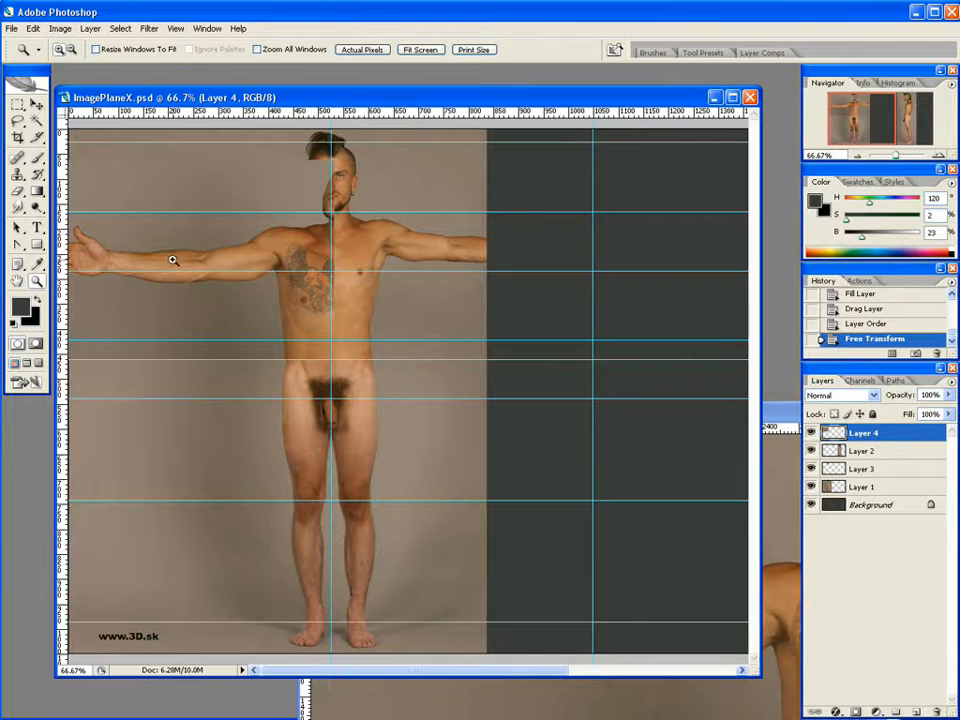
key("w")
left_click(195, 188)
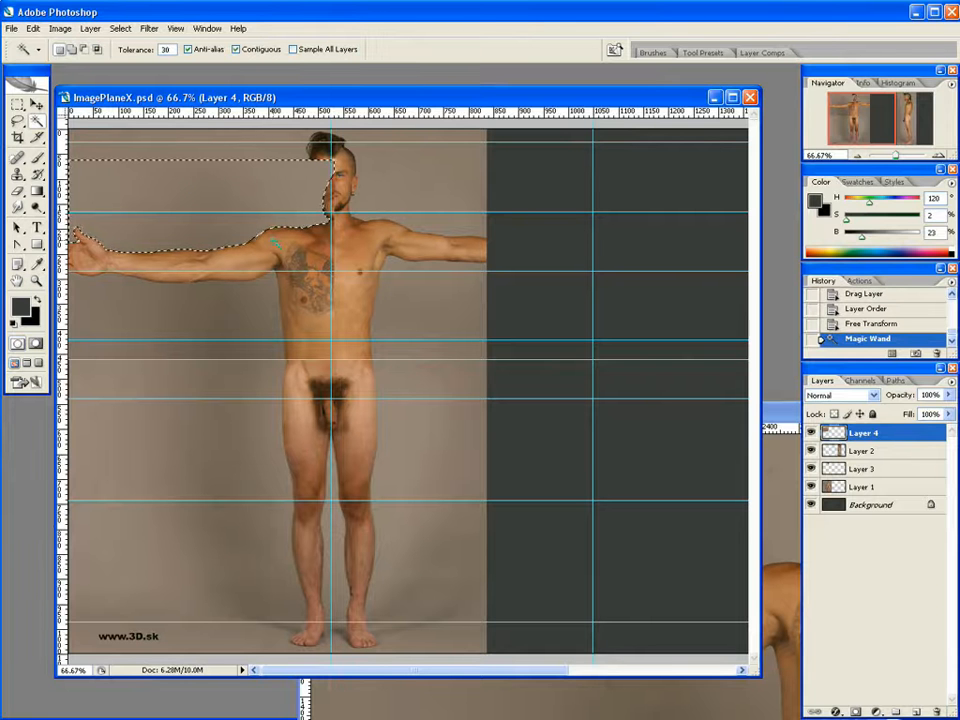
key("ctrl+semicolon")
left_click(197, 338, "shift")
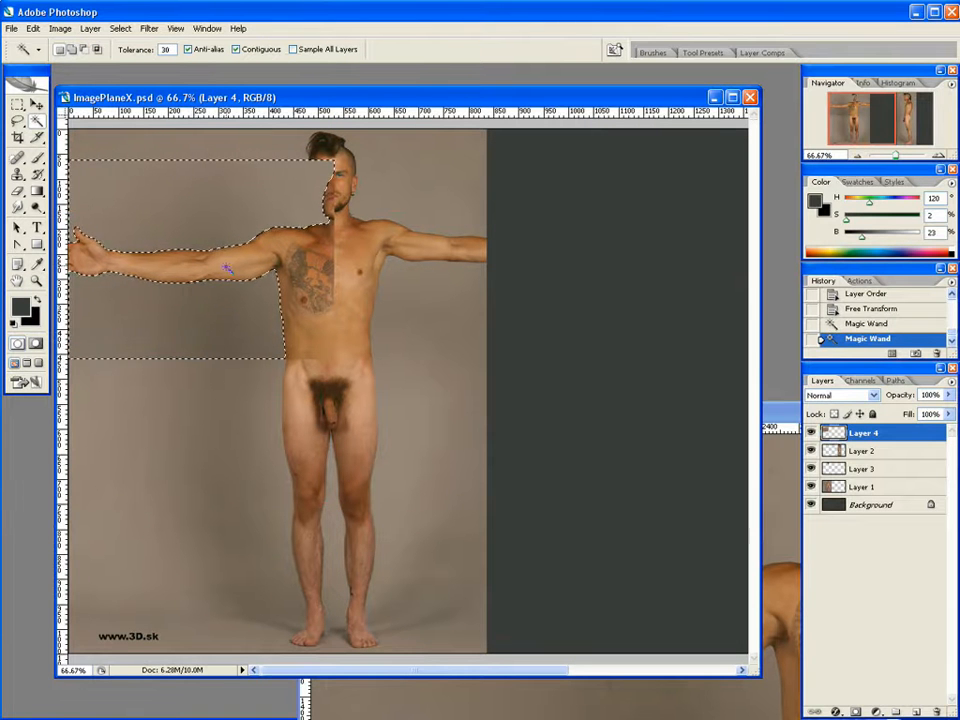
key("ctrl+d")
Move the arm photo on Layer 4 sideways across the front figure until the whole hand lies inside the canvas
key("v")
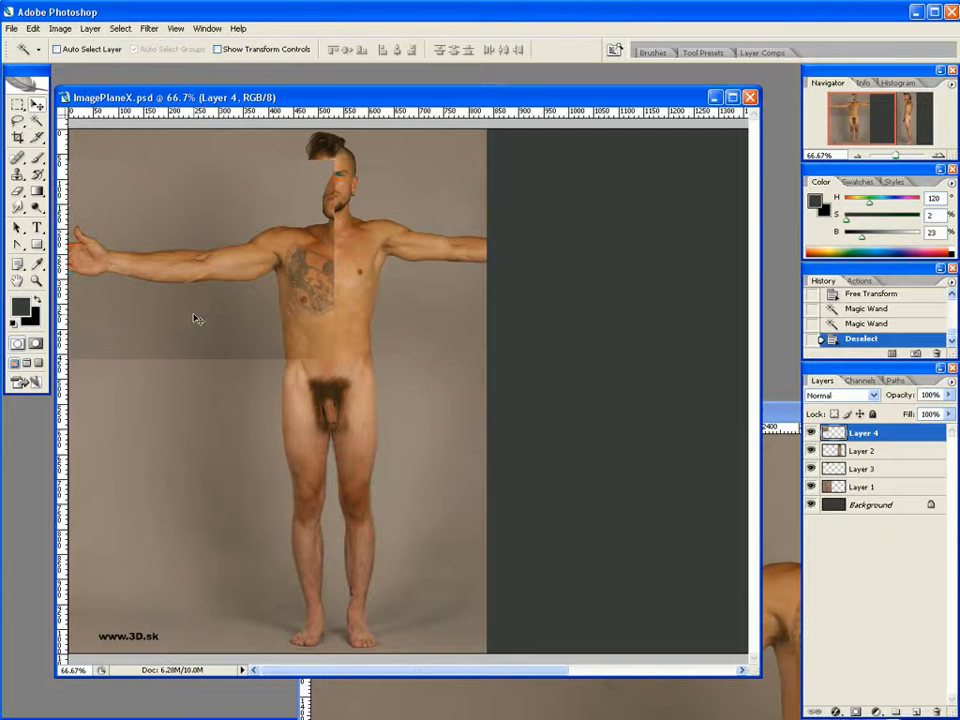
left_click_drag(195, 319, 256, 315)
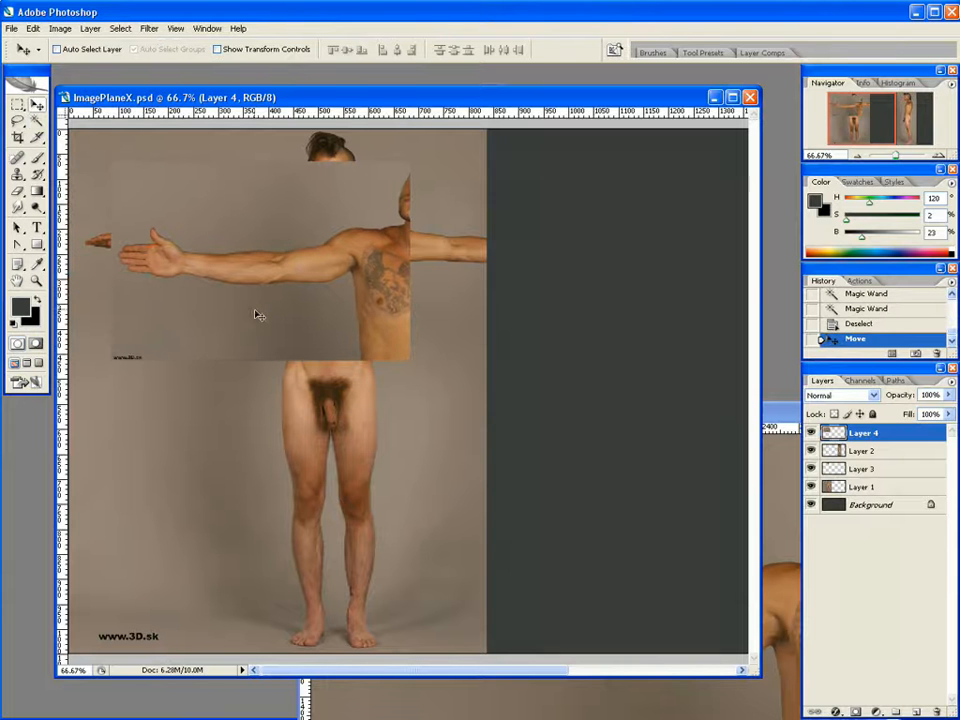
Select the plain background around the arm photo on Layer 4 with the Magic Wand at tolerance 30, delete it and deselect
key("w")
left_click(233, 241)
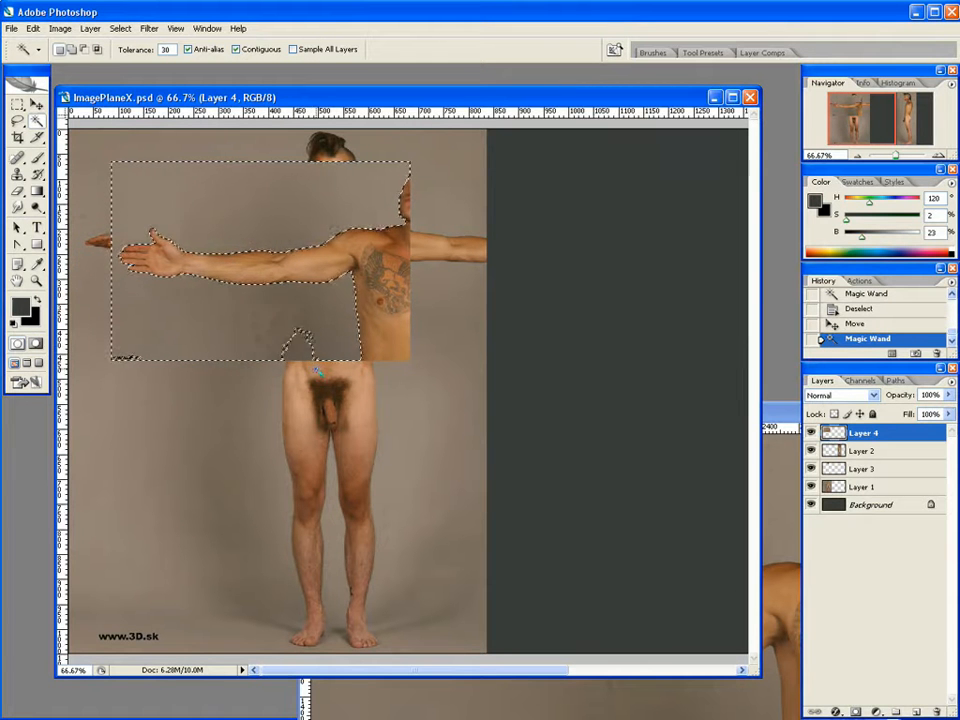
key("Delete")
key("ctrl+d")
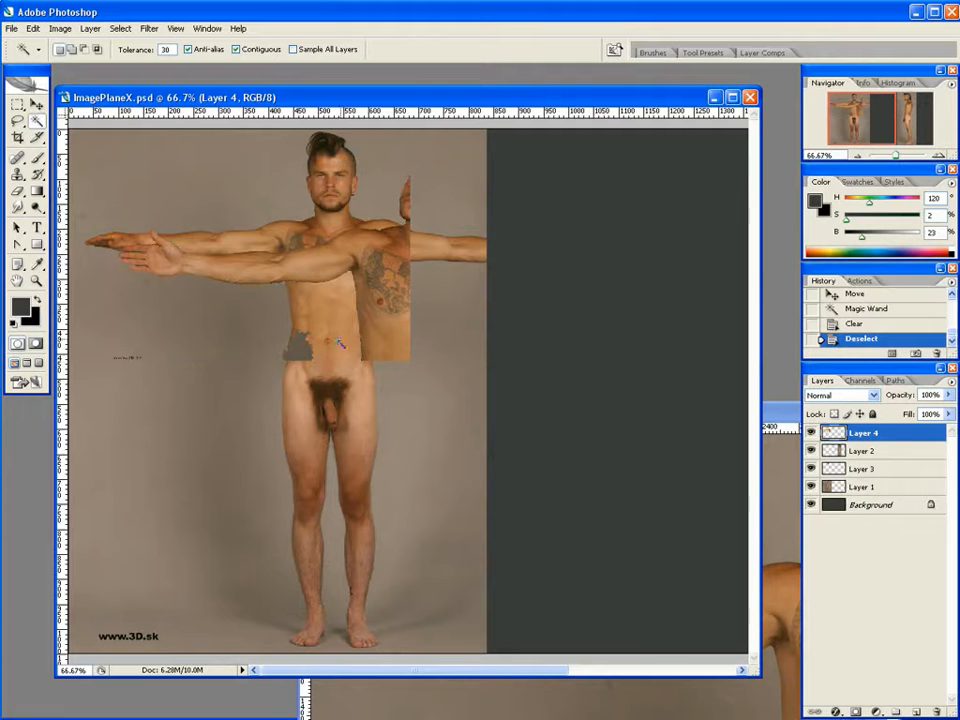
Scale the arm cutout on Layer 4 proportionally to 84.7% and place it over the front figure's arm at X 266.7 px, Y 242.2 px
key("ctrl+t")
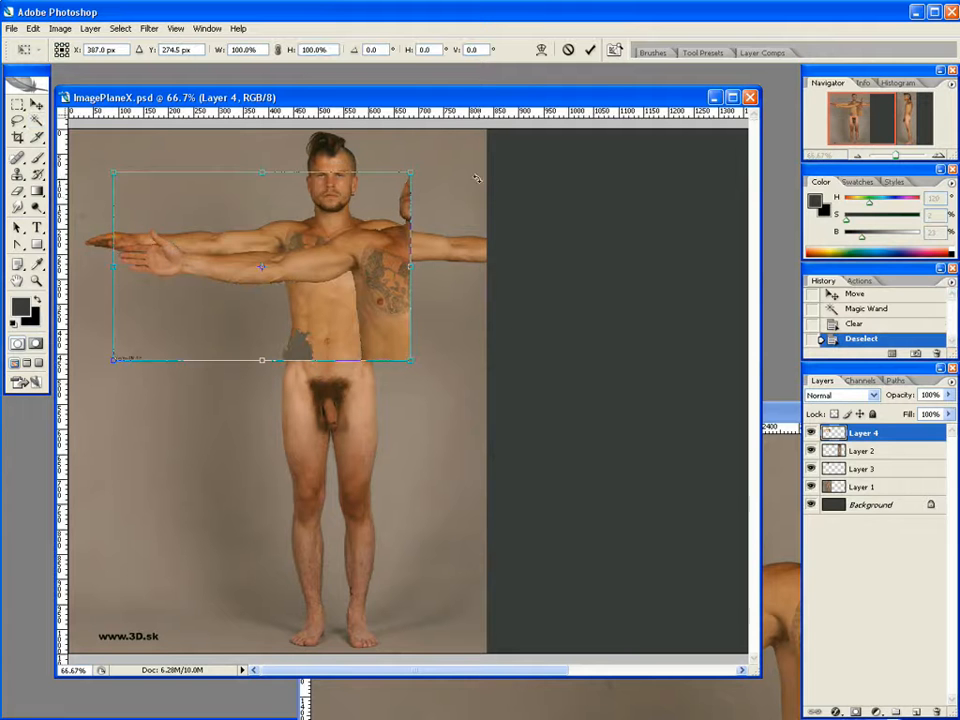
left_click_drag(385, 246, 335, 246)
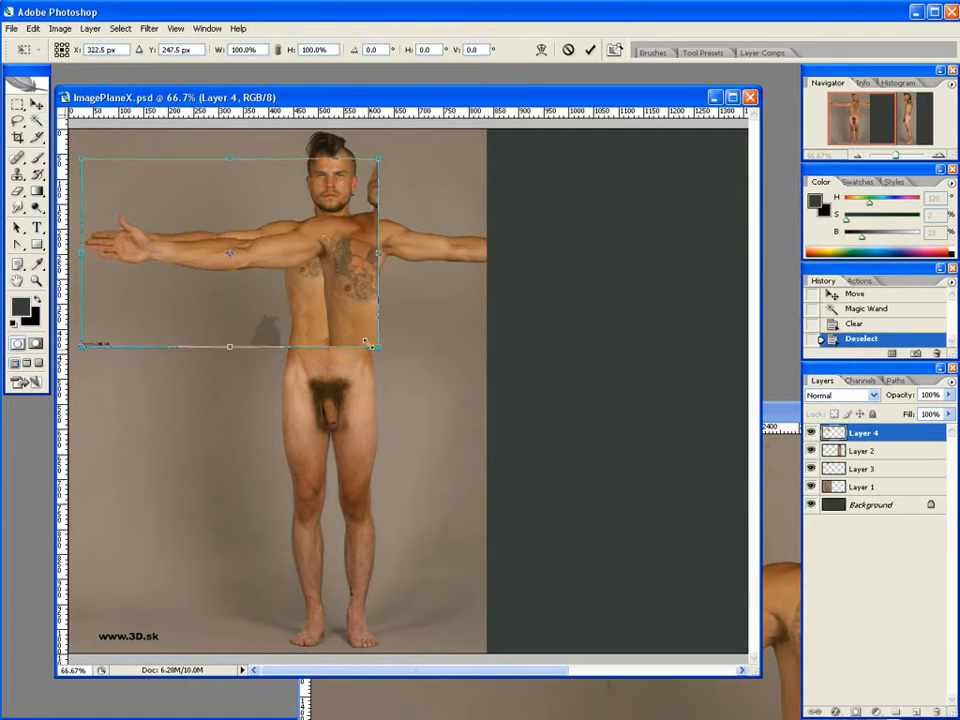
left_click_drag(374, 346, 317, 318, "shift")
mouse_move(293, 233)
left_mouse_down()
mouse_move(293, 272)
mouse_move(288, 247)
left_mouse_up()
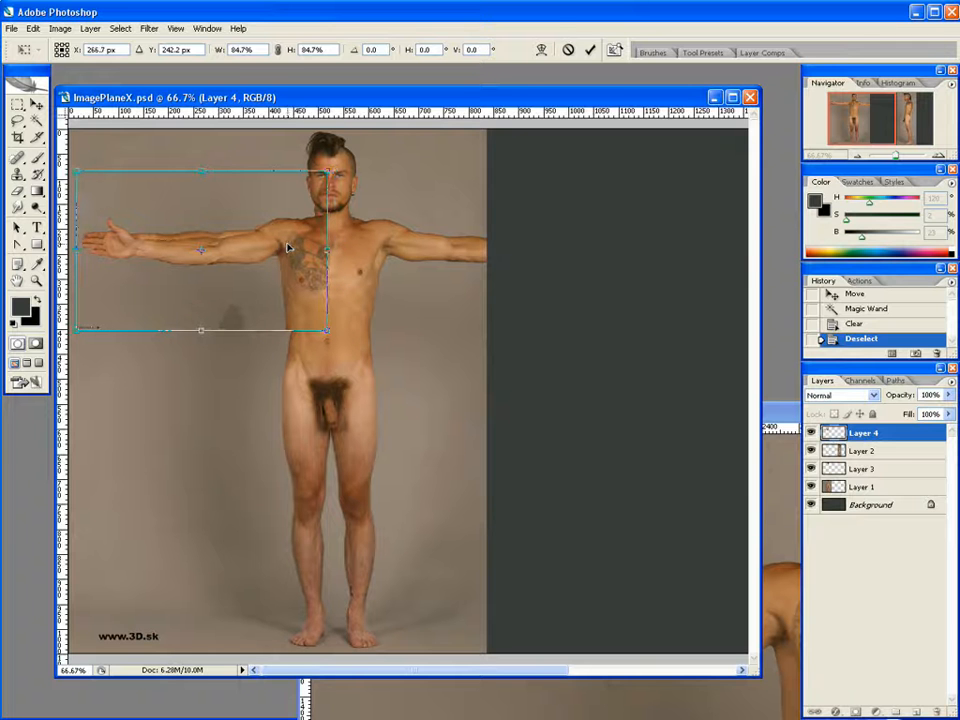
Try lowering Layer 4's opacity to 44%, return it to 100% and apply the pending arm transform
key("ctrl+z")
key("ctrl+z")
key("ctrl+z")
key("ctrl+z")
key("ctrl+z")
key("ctrl+z")
left_click_drag(946, 397, 909, 412)
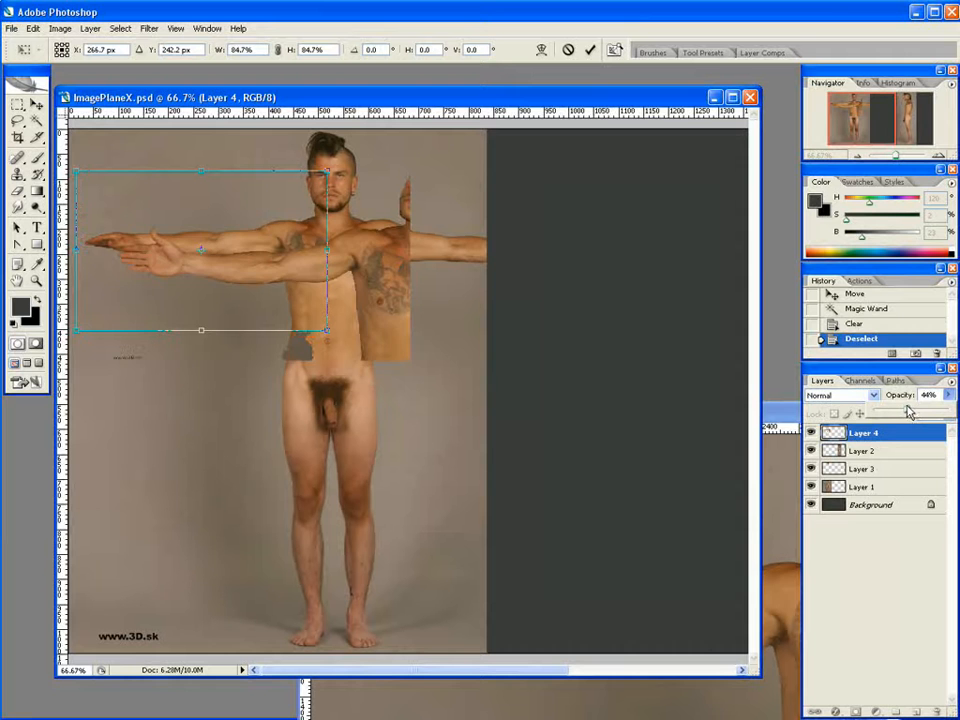
key("Escape")
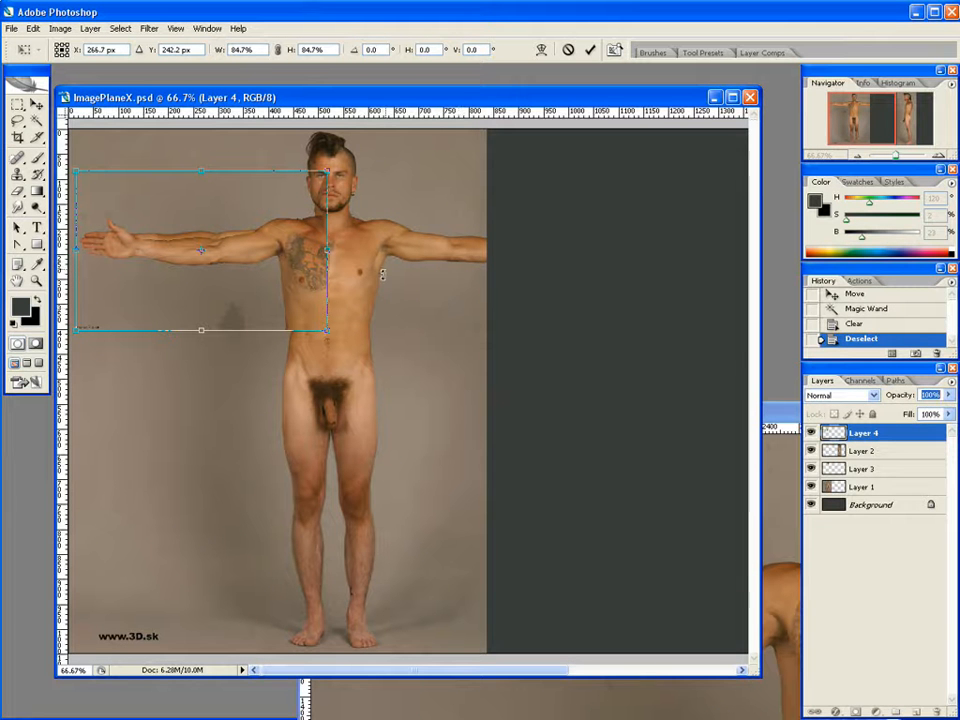
key("Return")
key("Return")
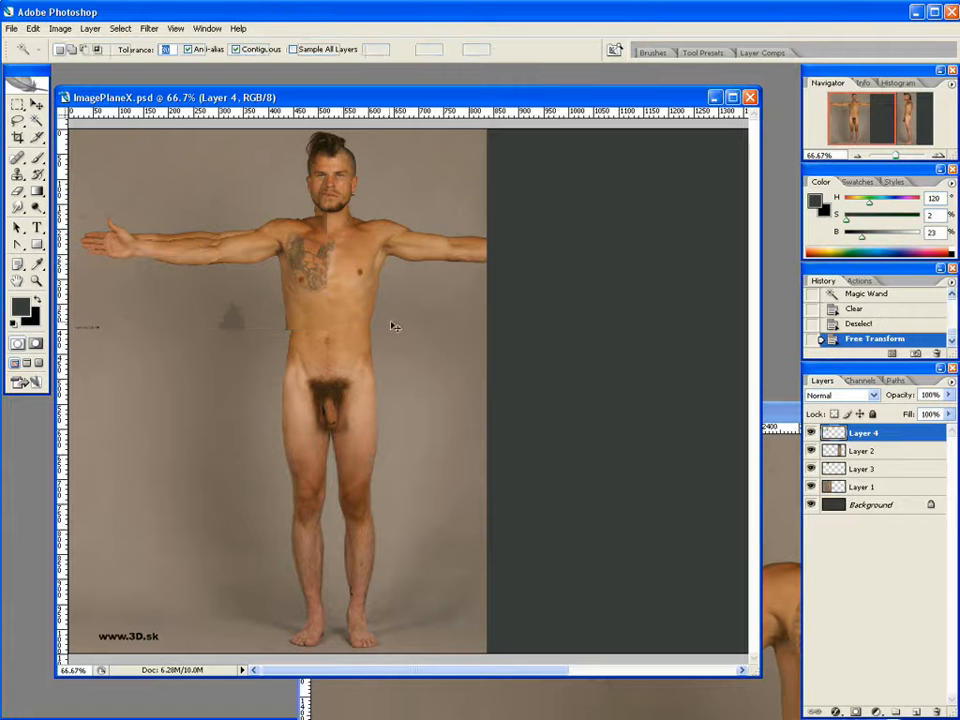
Rotate the arm on Layer 4 by -62.9° so it hangs from the front figure's shoulder, using the guides for placement
key("ctrl+t")
left_click_drag(435, 279, 309, 265, "shift")
left_click_drag(441, 200, 466, 244)
mouse_move(286, 275)
left_mouse_down()
mouse_move(344, 272)
mouse_move(288, 261)
left_mouse_up()
key("ctrl+semicolon")
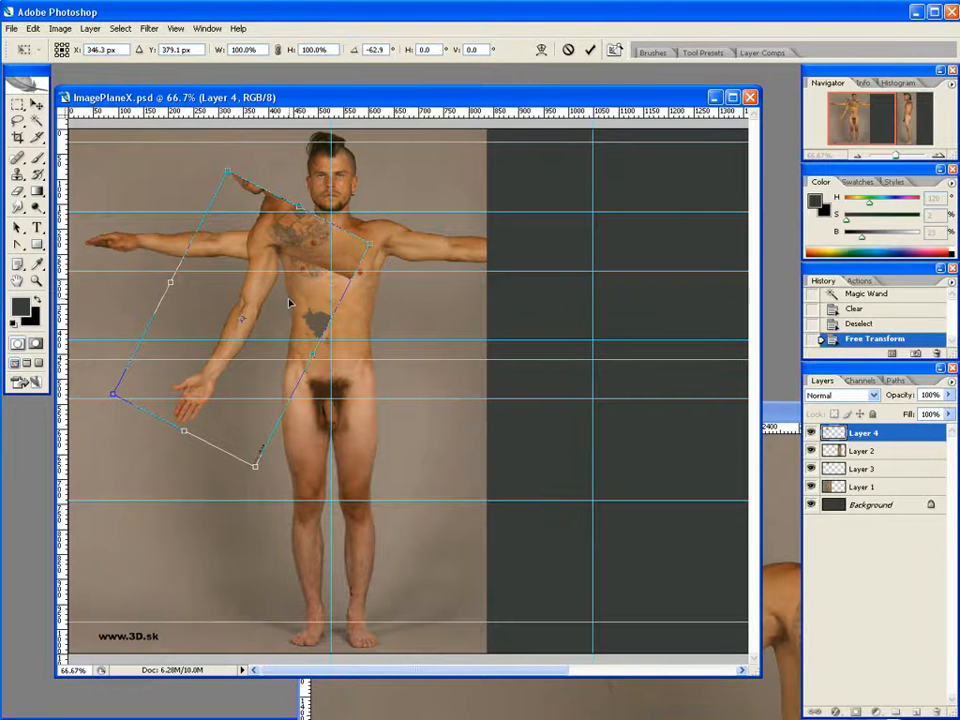
left_click_drag(290, 303, 297, 303)
key("Return")
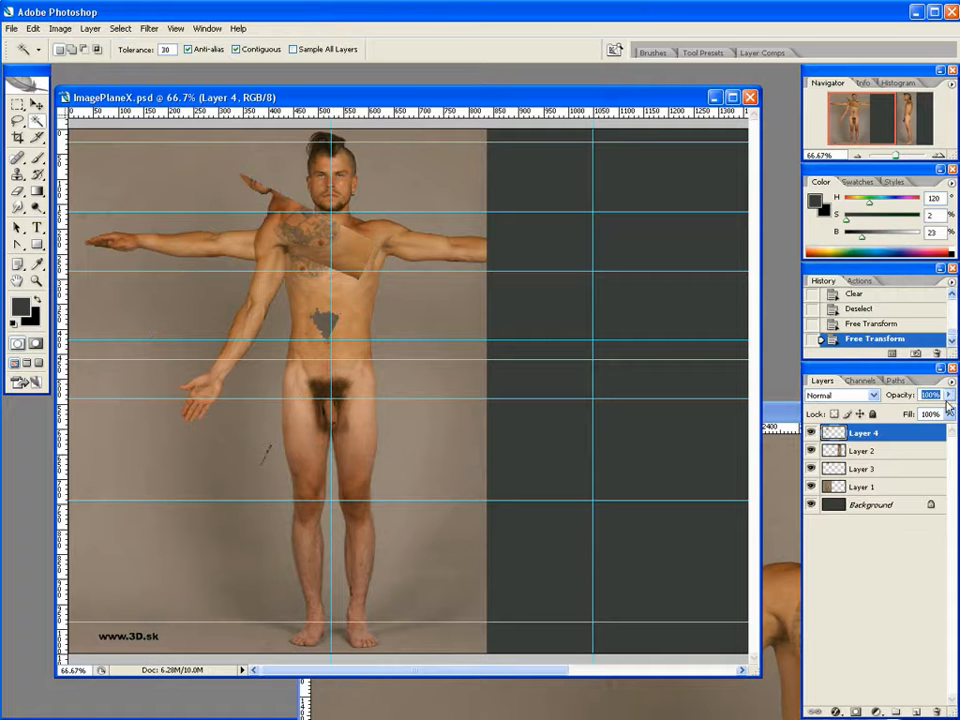
Reduce Layer 4's opacity to 48%, shift the lowered arm to fit the shoulder, and restore the opacity to 100%
left_click_drag(948, 396, 911, 418)
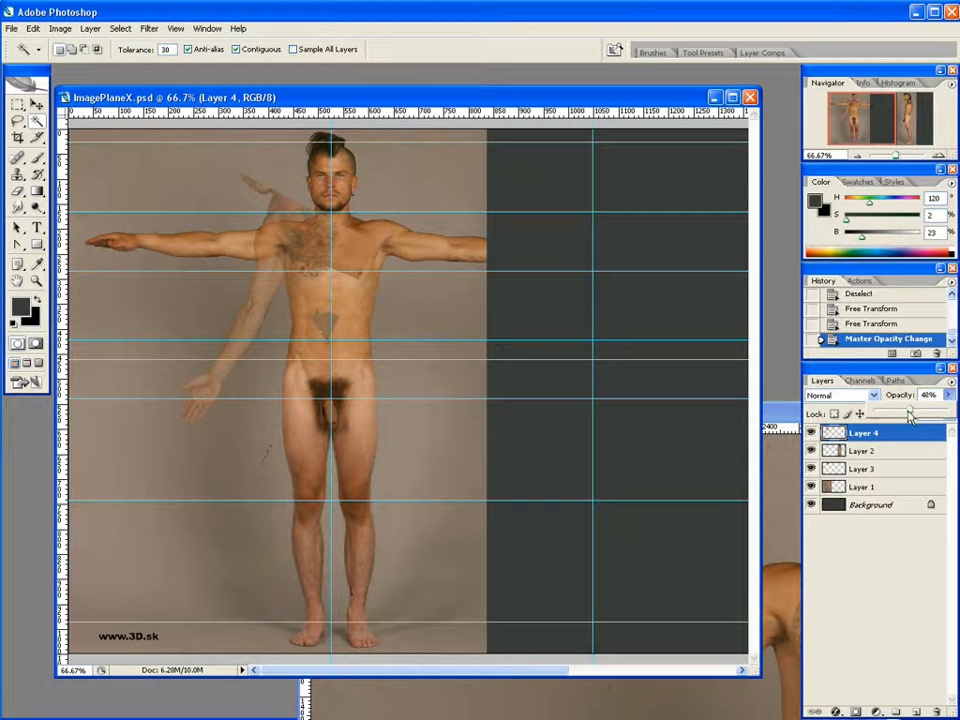
key("v")
mouse_move(299, 253)
left_mouse_down()
mouse_move(300, 263)
mouse_move(311, 253)
mouse_move(311, 268)
left_mouse_up()
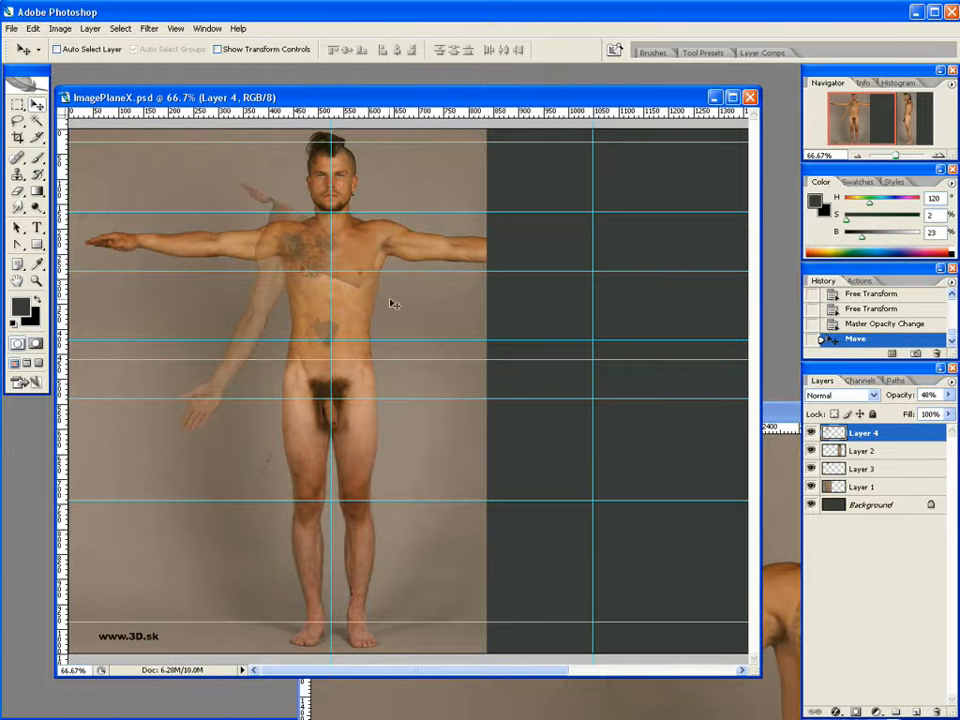
key("0")
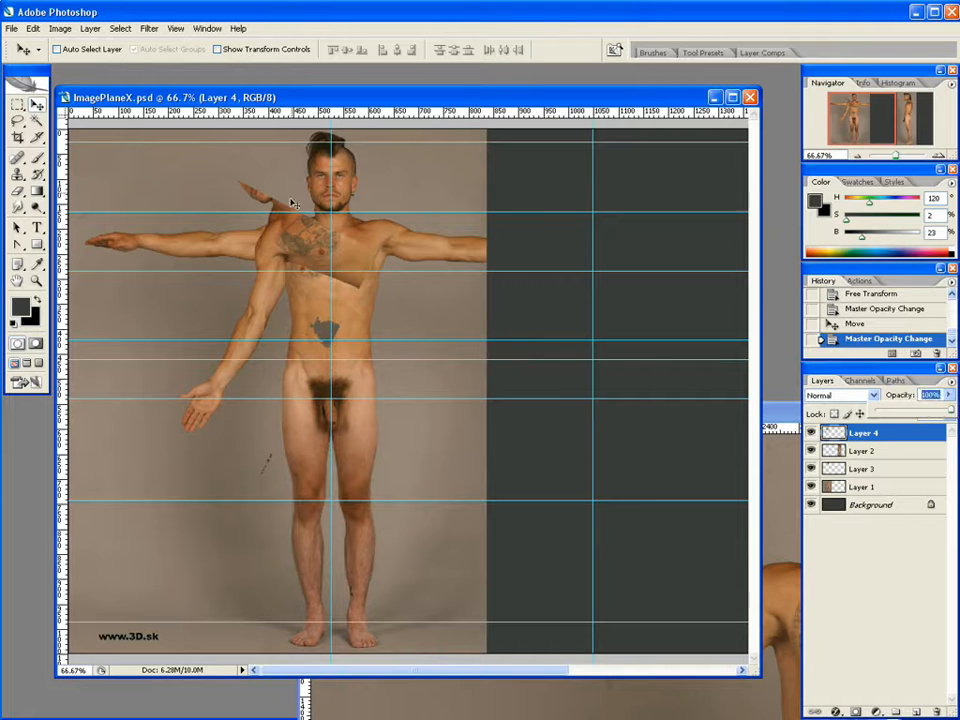
Lasso the leftover face and chest fragments of the arm photo on Layer 4, delete them and deselect
key("l")
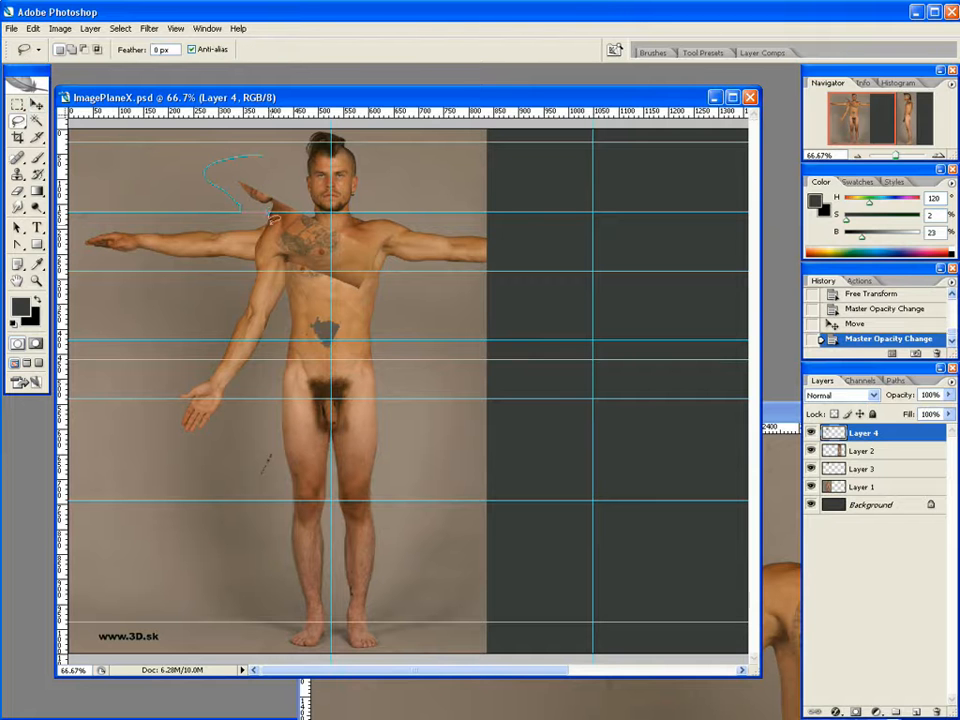
left_click_drag(385, 306, 335, 200)
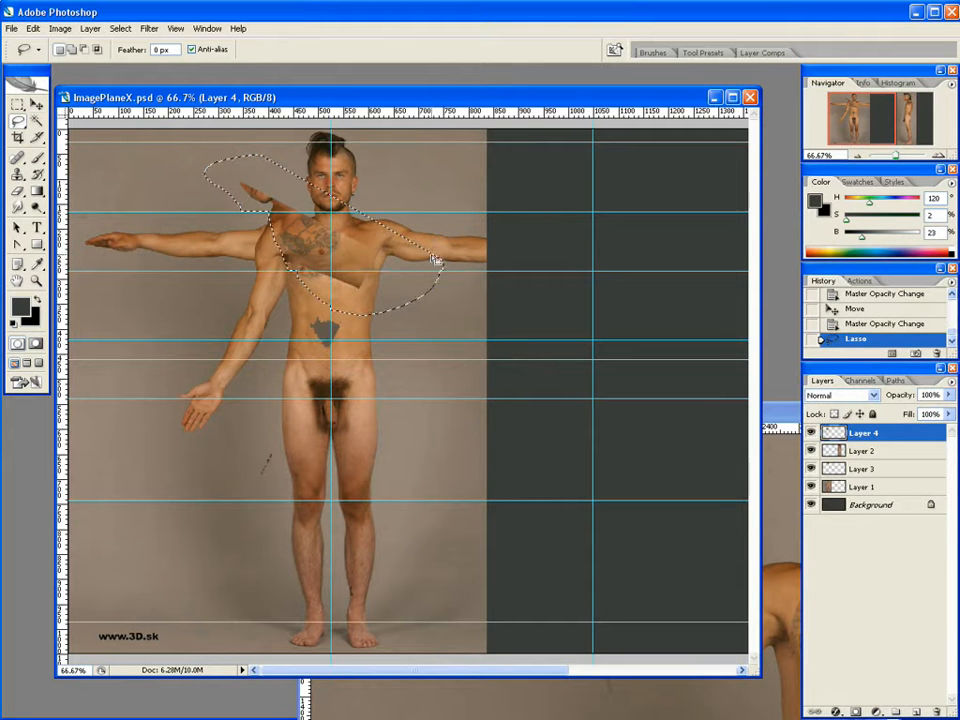
key("Delete")
key("ctrl+d")
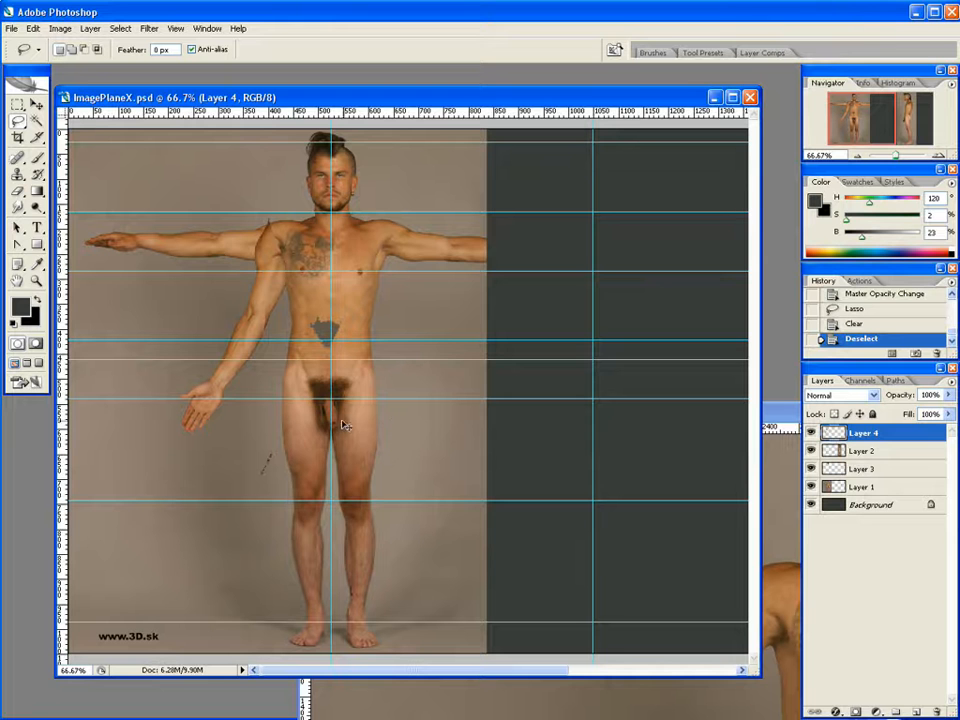
Save the reference image as ImagePlaneX_rudy.psd with layers in the masterclass-character folder
key("ctrl+shift+s")
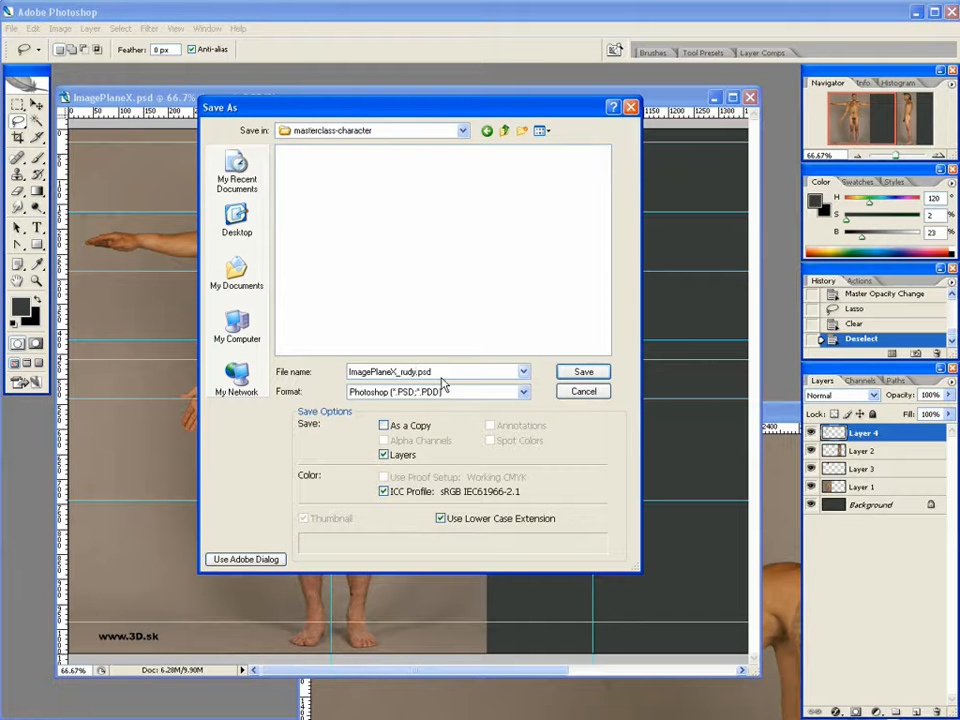
left_click(578, 373)
key("Return")
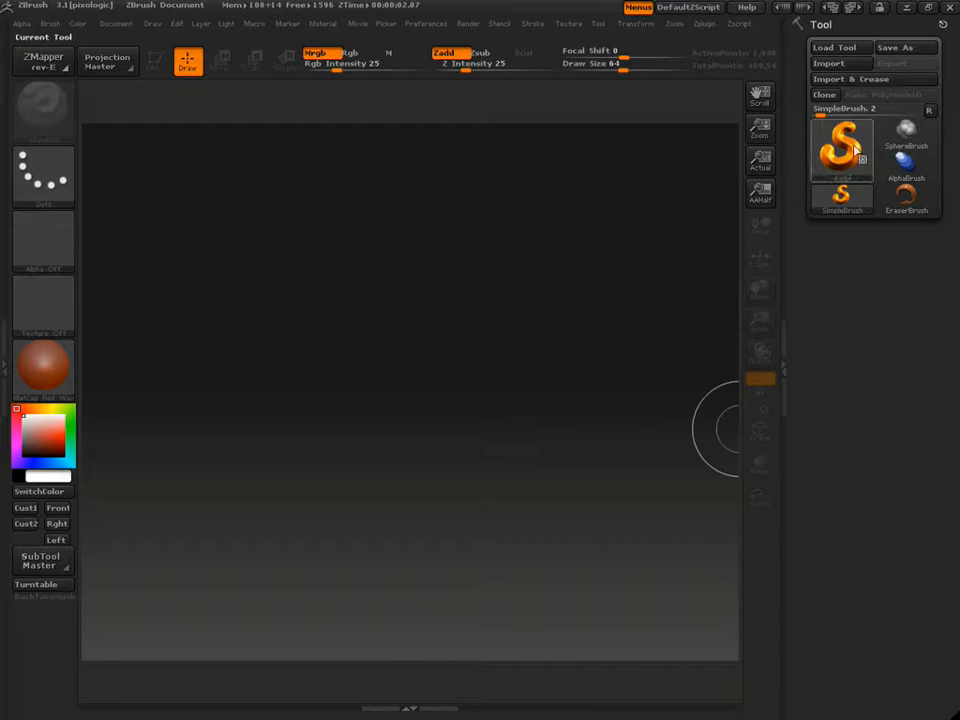
Switch to ZBrush, load the ImagePlaneX.ZTL tool, draw it on the canvas and enter Edit mode
left_click(830, 47)
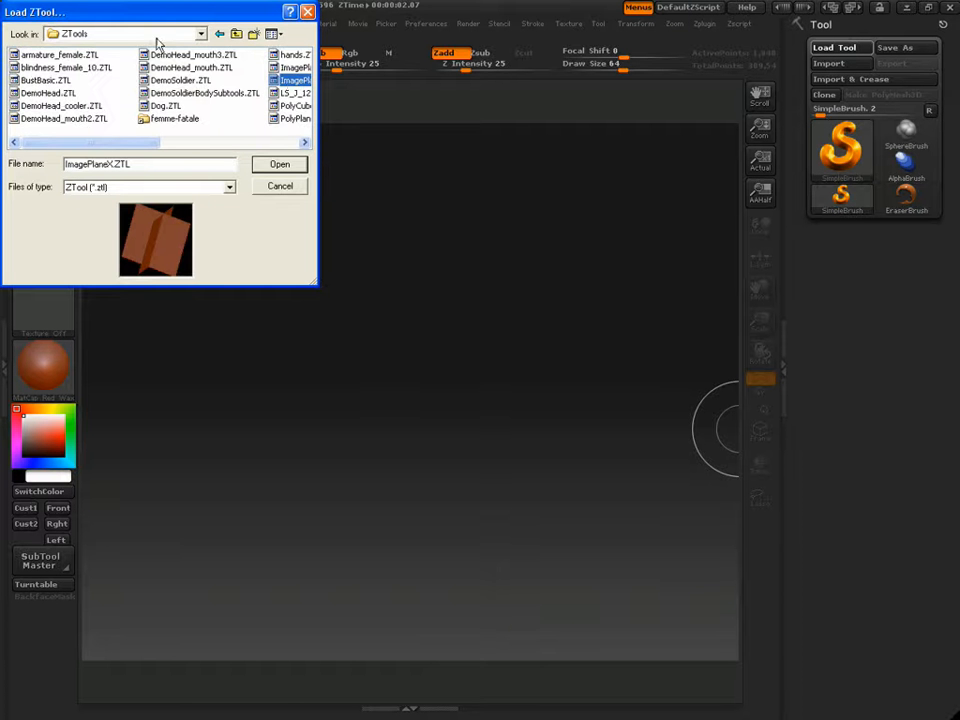
left_click(279, 168)
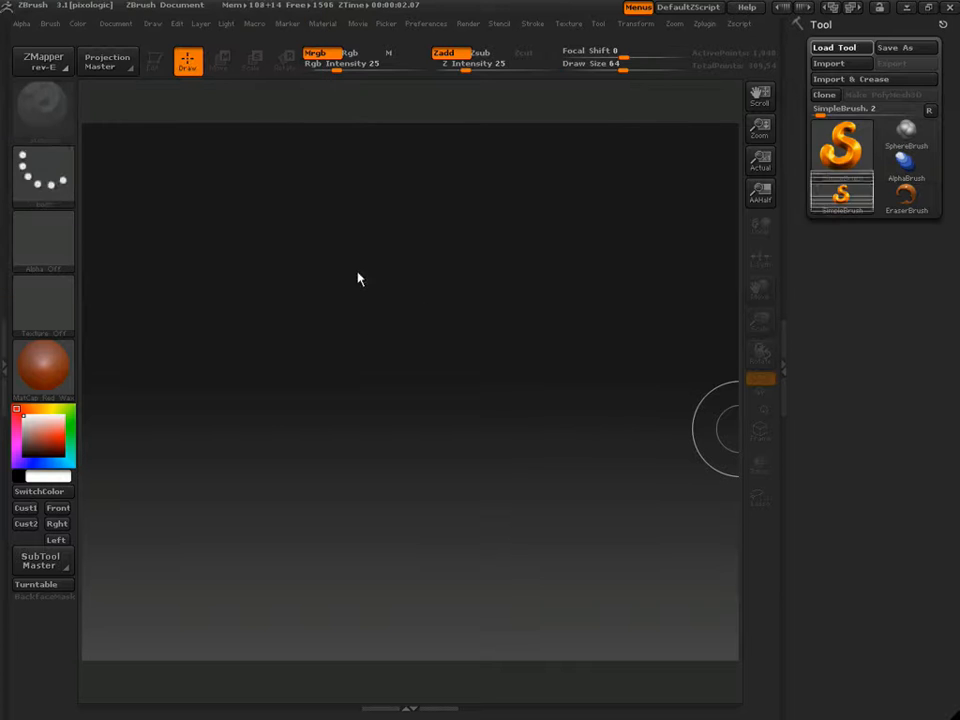
left_click_drag(434, 364, 441, 460)
key("t")
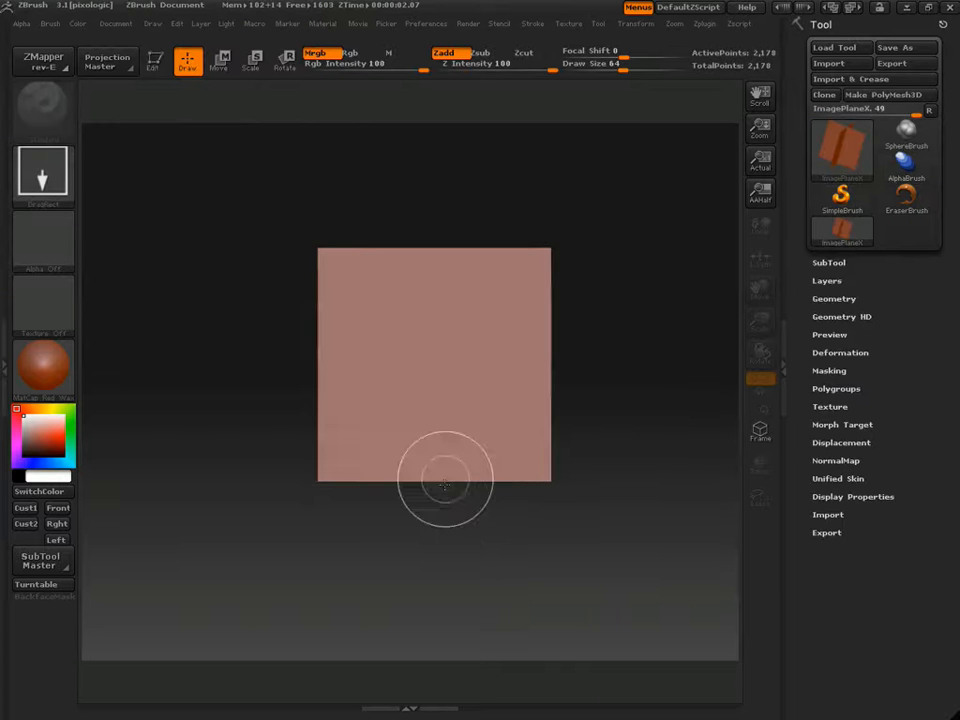
mouse_move(606, 360)
left_mouse_down()
mouse_move(564, 373)
mouse_move(615, 374)
mouse_move(594, 360)
mouse_move(613, 362)
mouse_move(611, 354)
mouse_move(607, 387)
mouse_move(630, 375)
mouse_move(632, 339)
mouse_move(639, 360)
left_mouse_up()
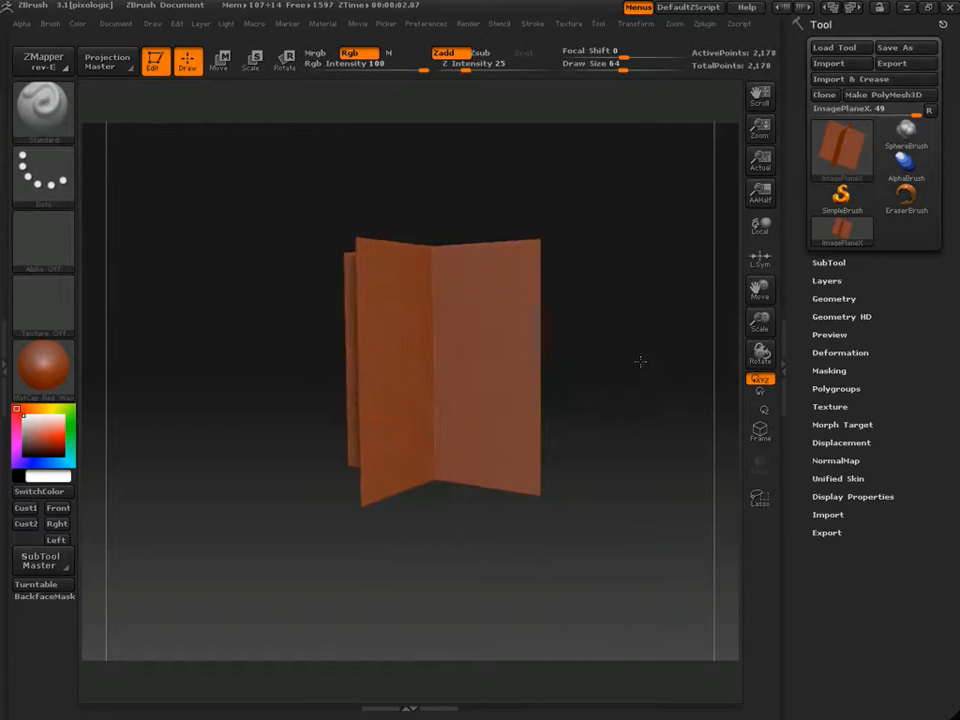
Import ImagePlaneX_rudy.psd from the masterclass-character folder as the texture for the image plane
left_click(55, 310)
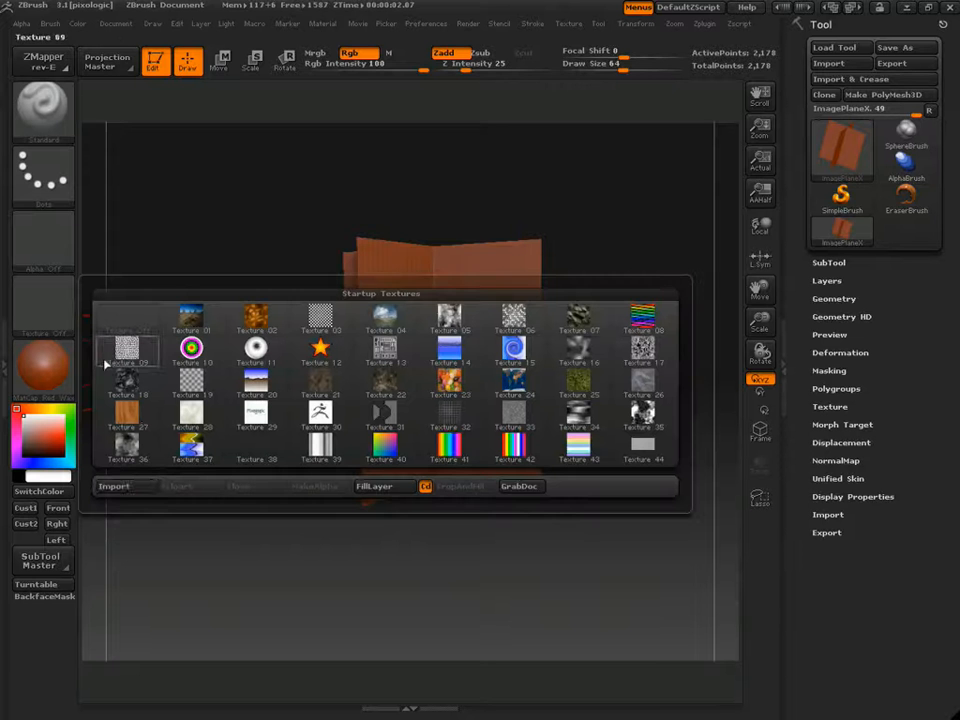
left_click(131, 488)
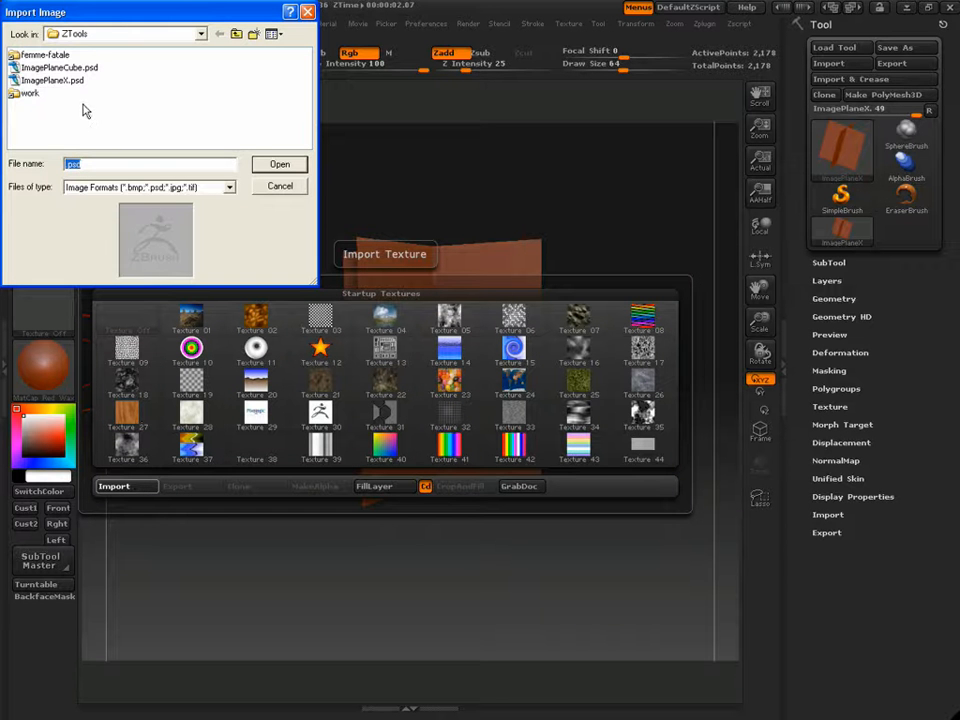
double_click(60, 59)
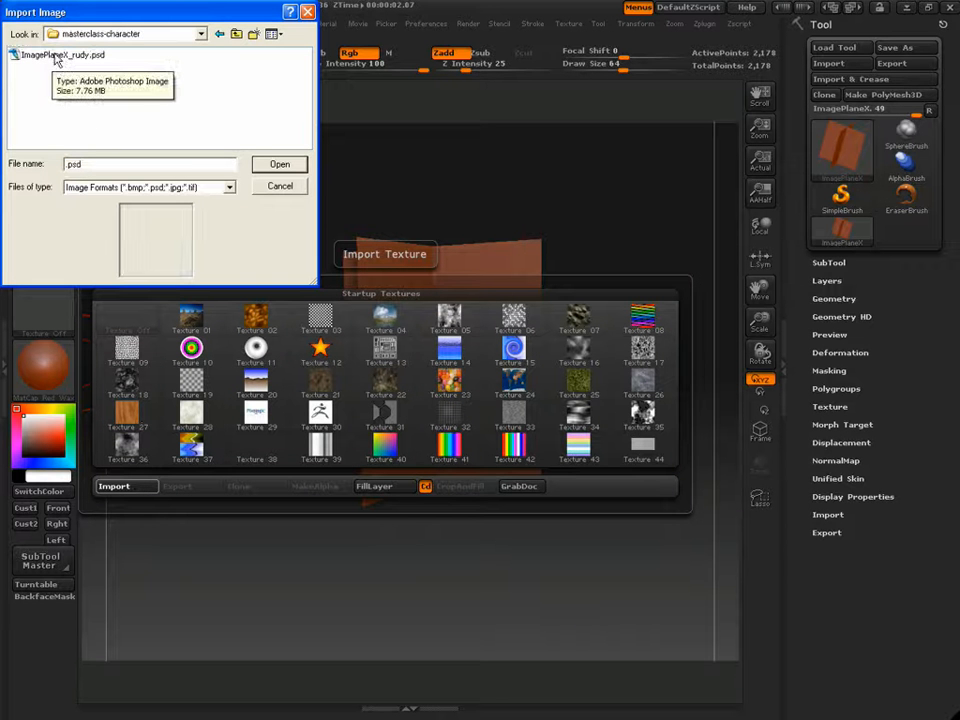
left_click(68, 56)
left_click(279, 164)
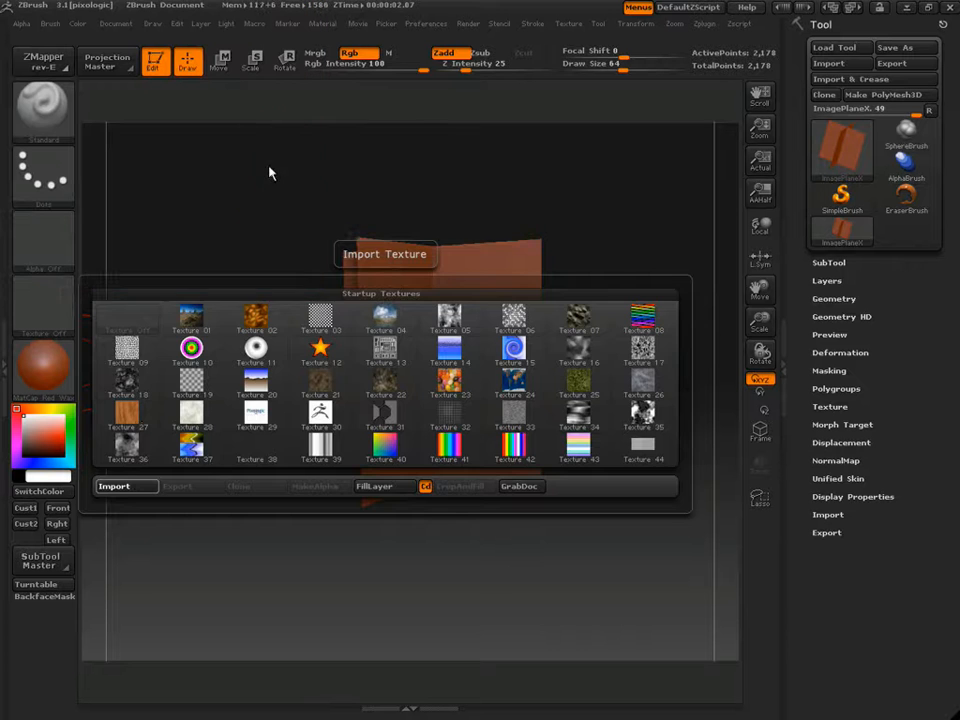
left_click_drag(474, 204, 612, 200)
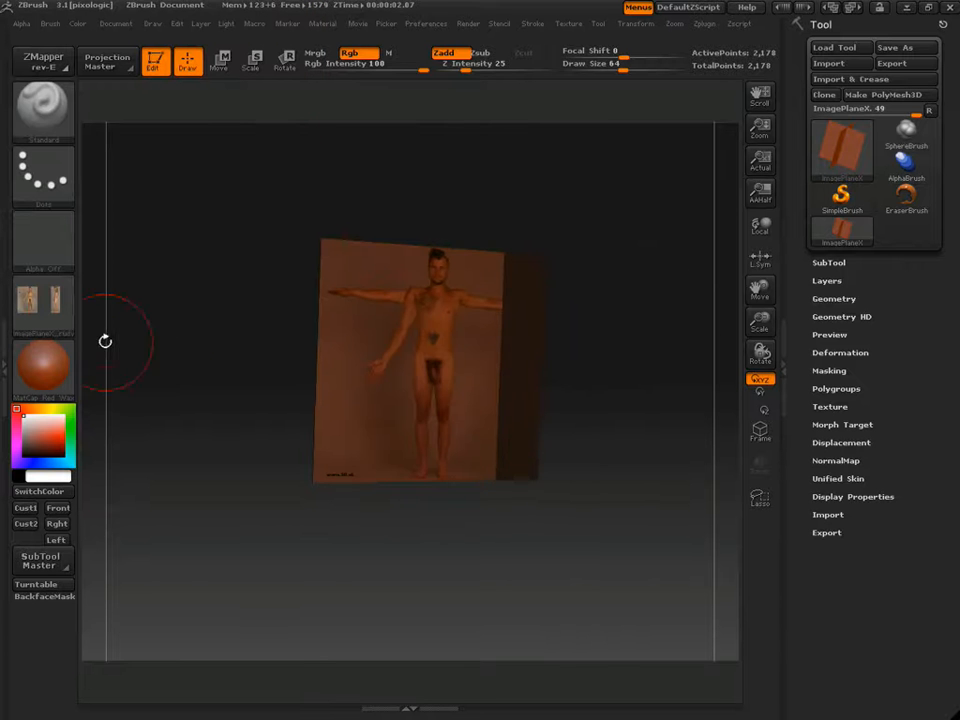
Assign the Flat Color material to the image plane and check the reference in side and front view
left_click(61, 362)
left_click(120, 410)
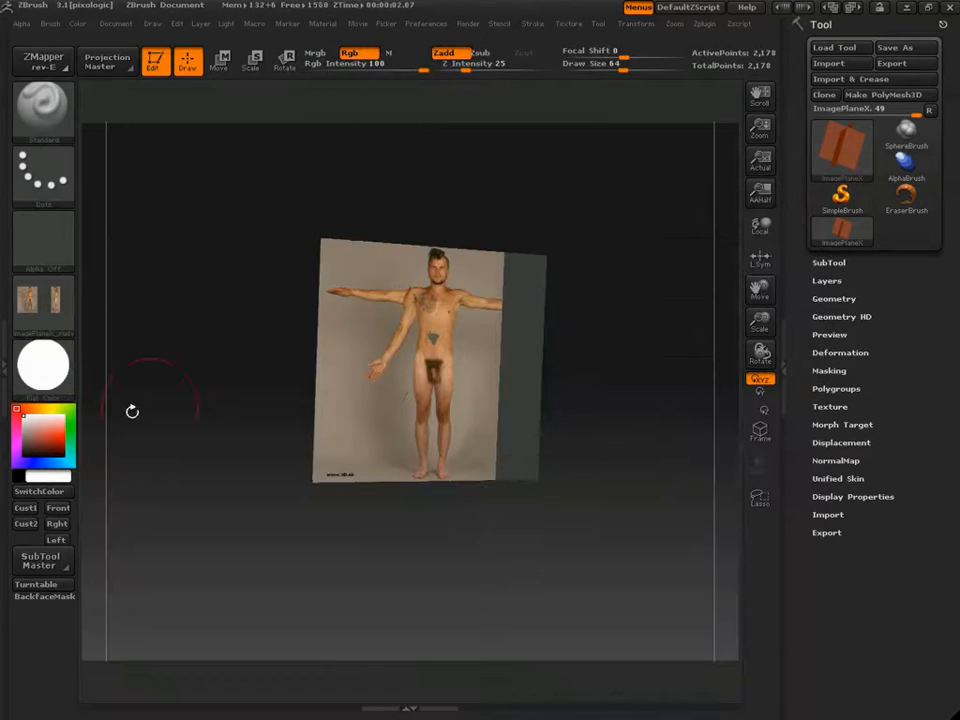
left_click_drag(647, 298, 564, 347)
left_click_drag(574, 289, 686, 205)
left_click_drag(613, 282, 674, 293, "alt")
left_click_drag(677, 302, 555, 308)
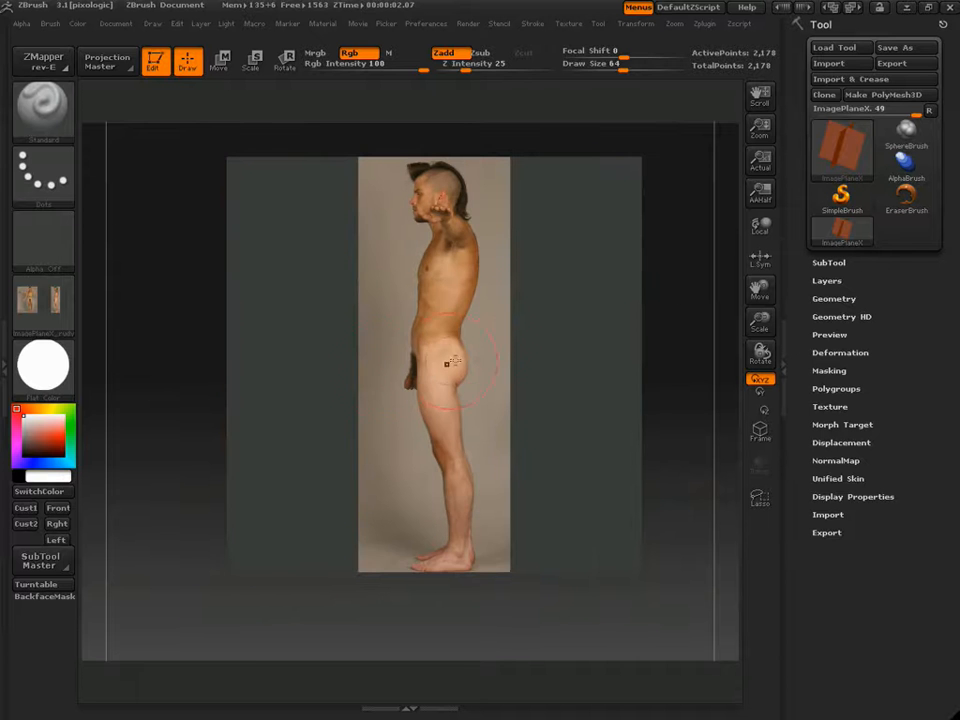
mouse_move(124, 396)
left_mouse_down()
mouse_move(227, 401)
mouse_move(592, 326)
mouse_move(692, 317)
mouse_move(640, 329)
left_mouse_up()
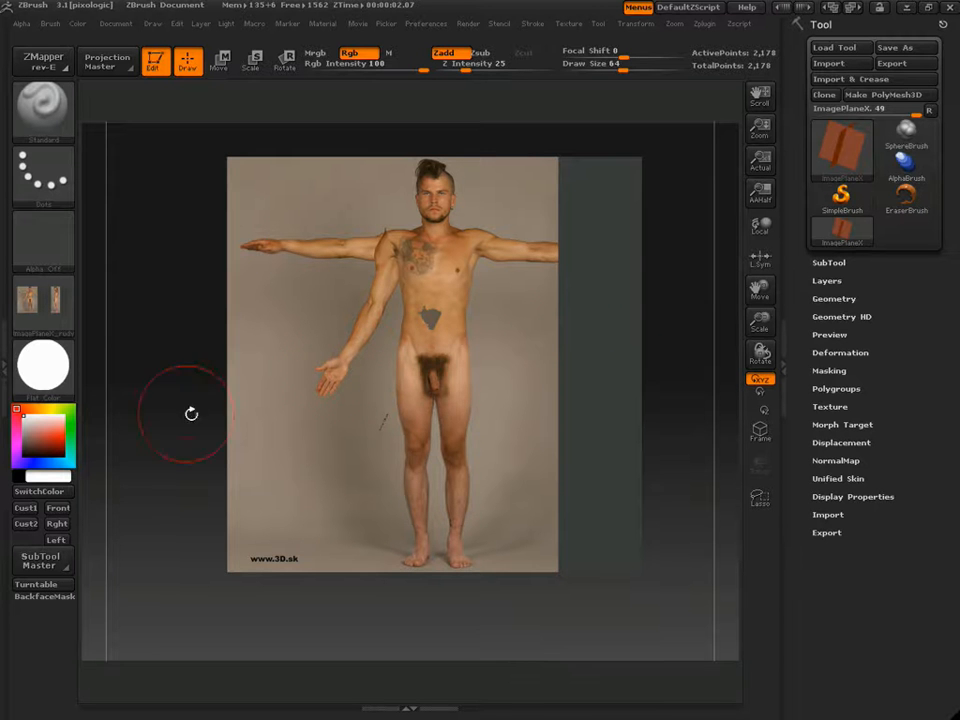
left_click(51, 377)
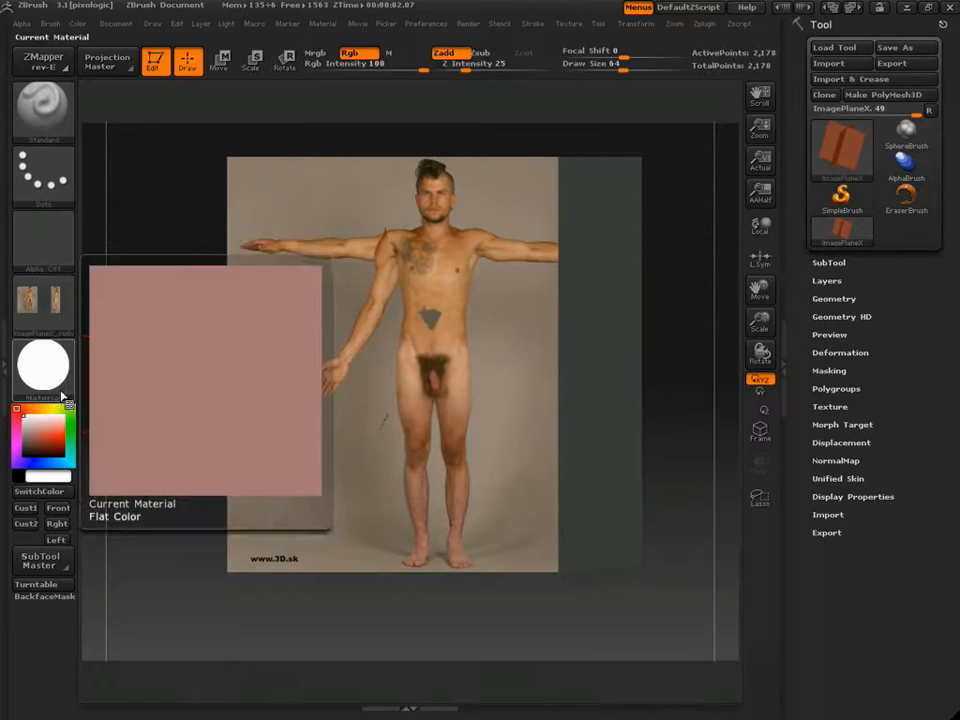
left_click(51, 377)
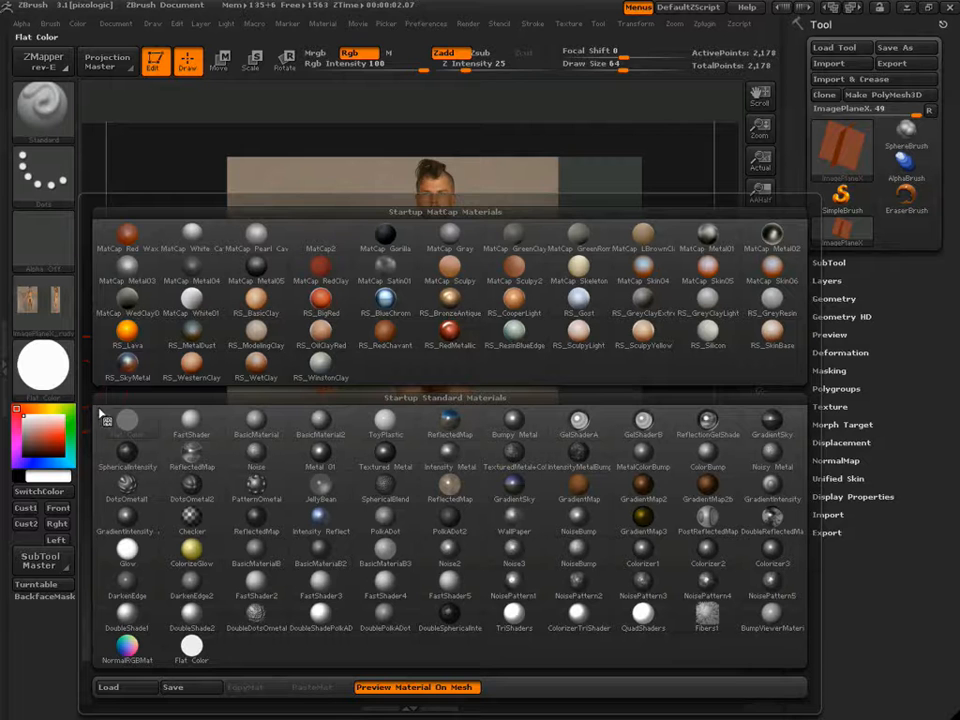
left_click(188, 688)
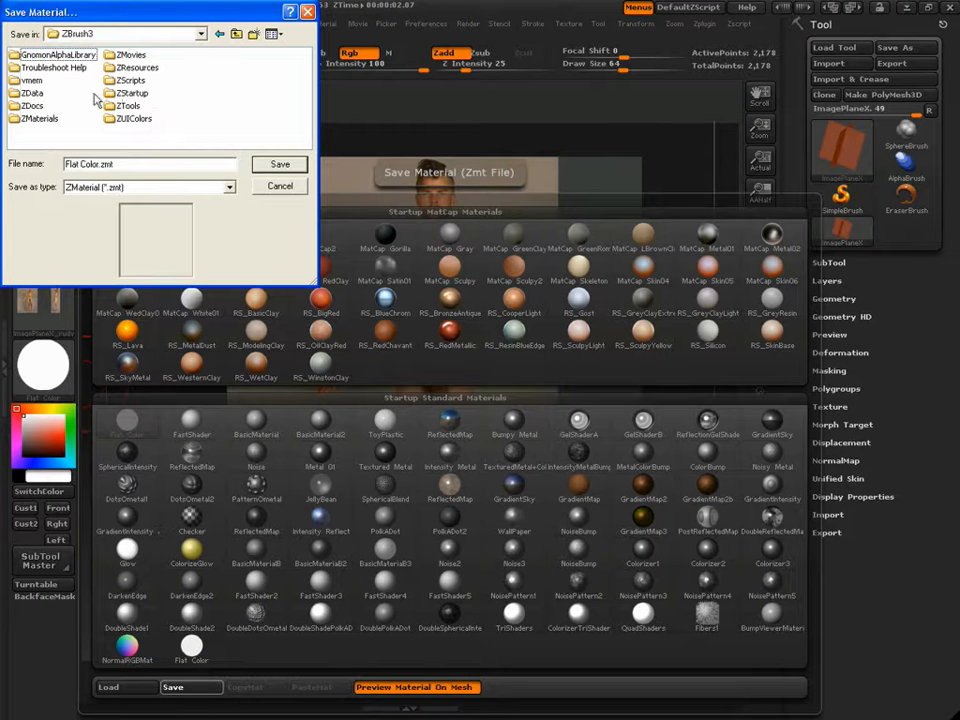
double_click(128, 93)
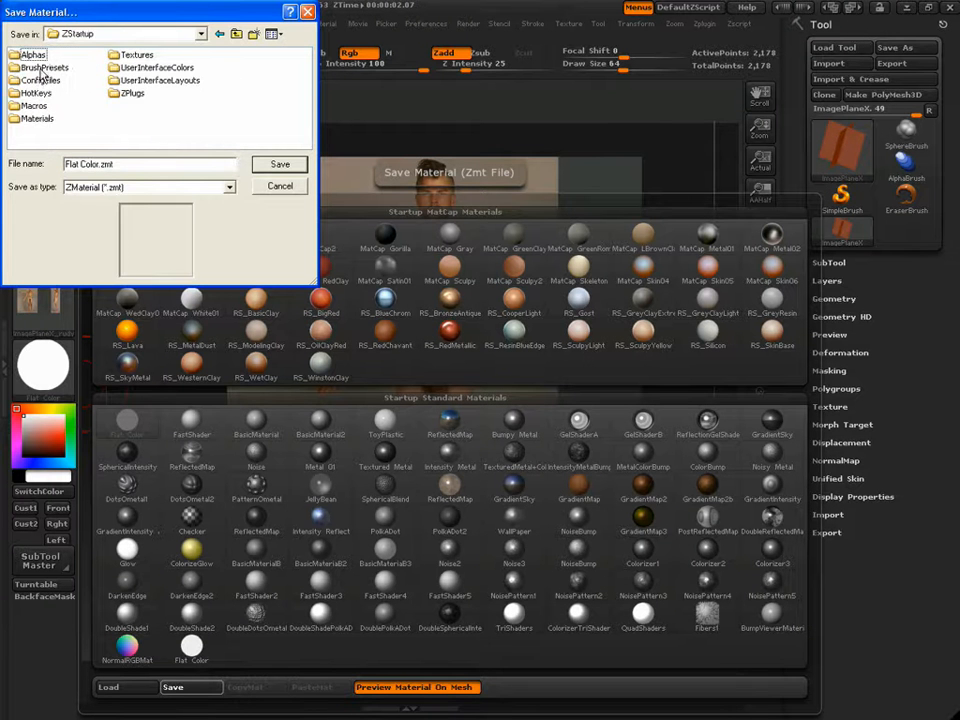
double_click(37, 118)
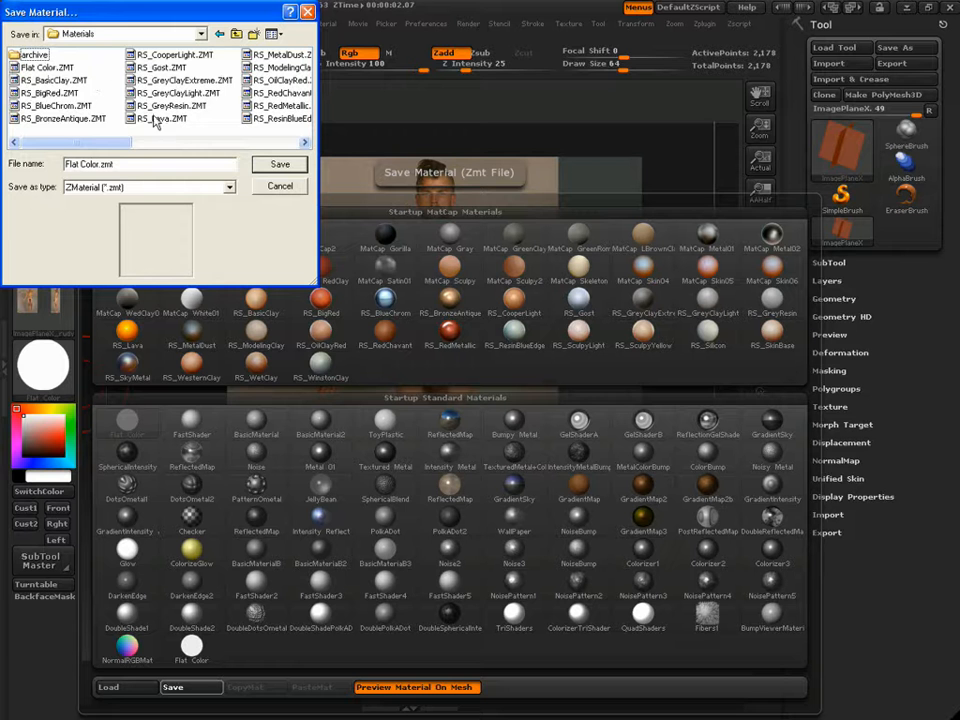
left_click(279, 193)
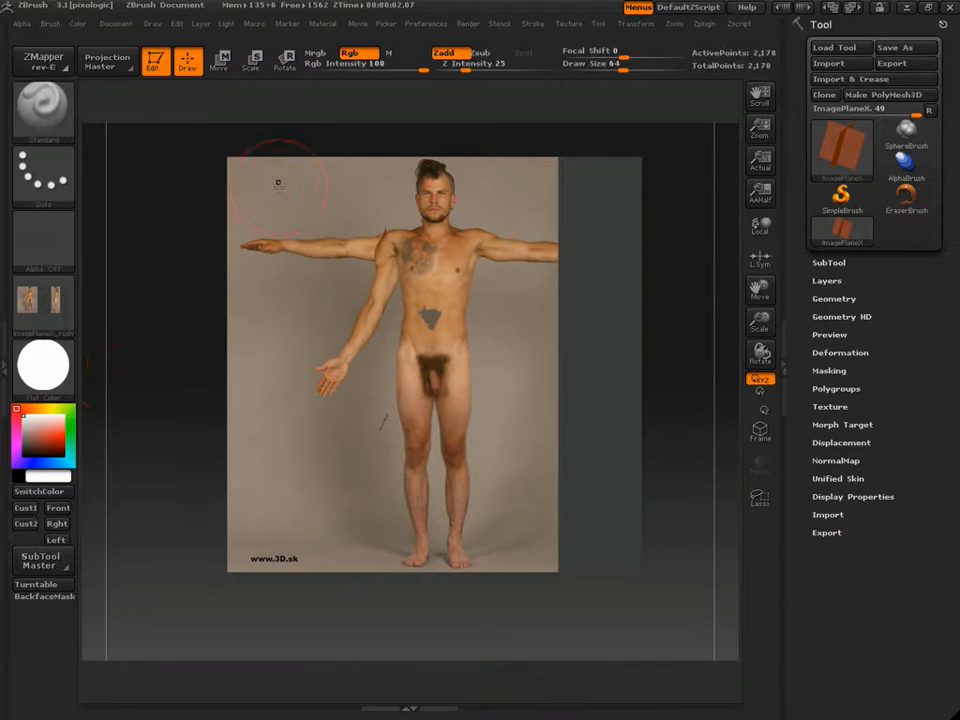
Turn the texture off and fill the whole image plane with the Flat Color material in material-only (M) mode
left_click(43, 365)
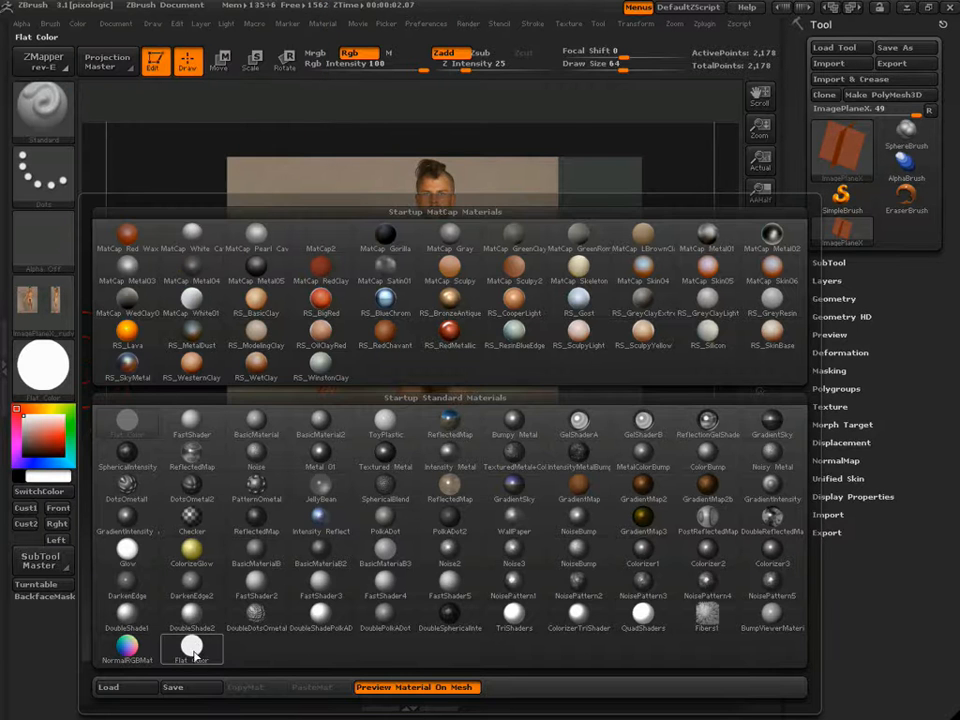
left_click(193, 648)
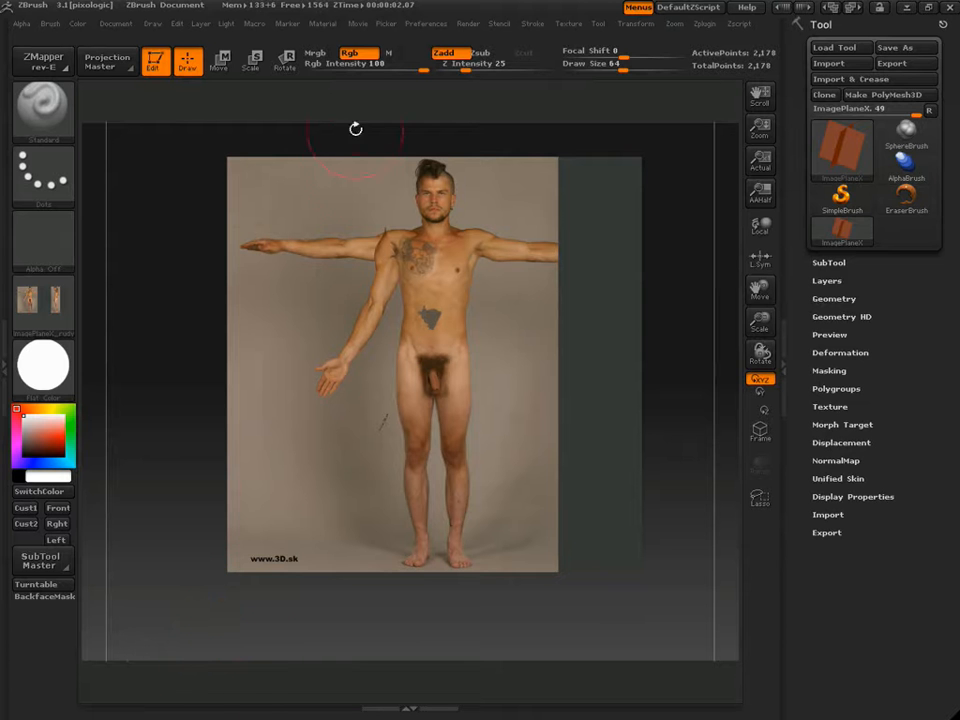
left_click(404, 52)
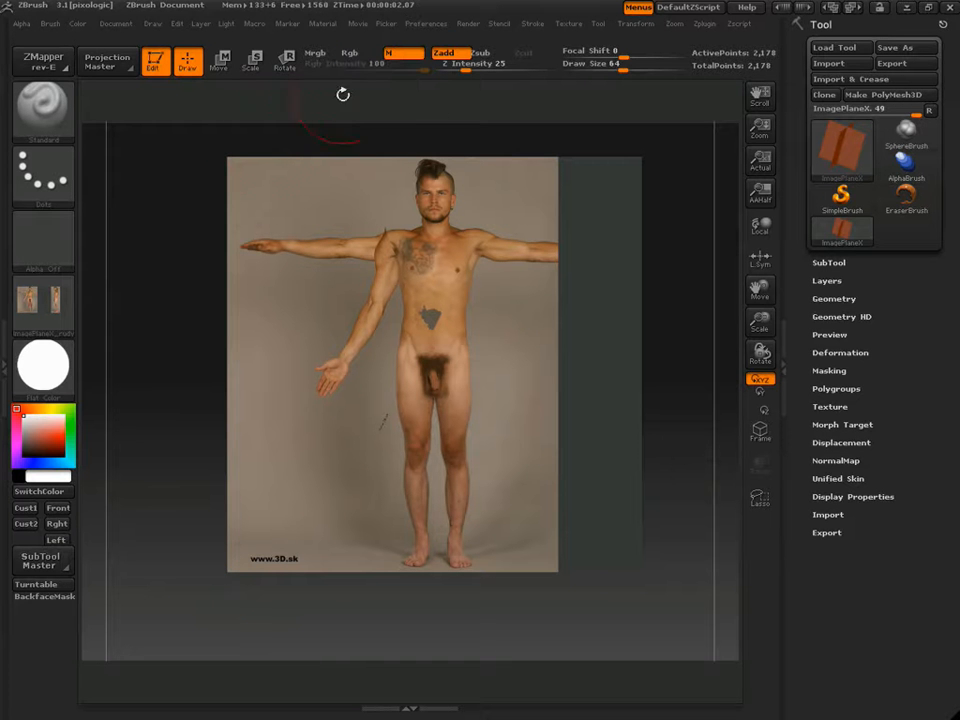
left_click(75, 24)
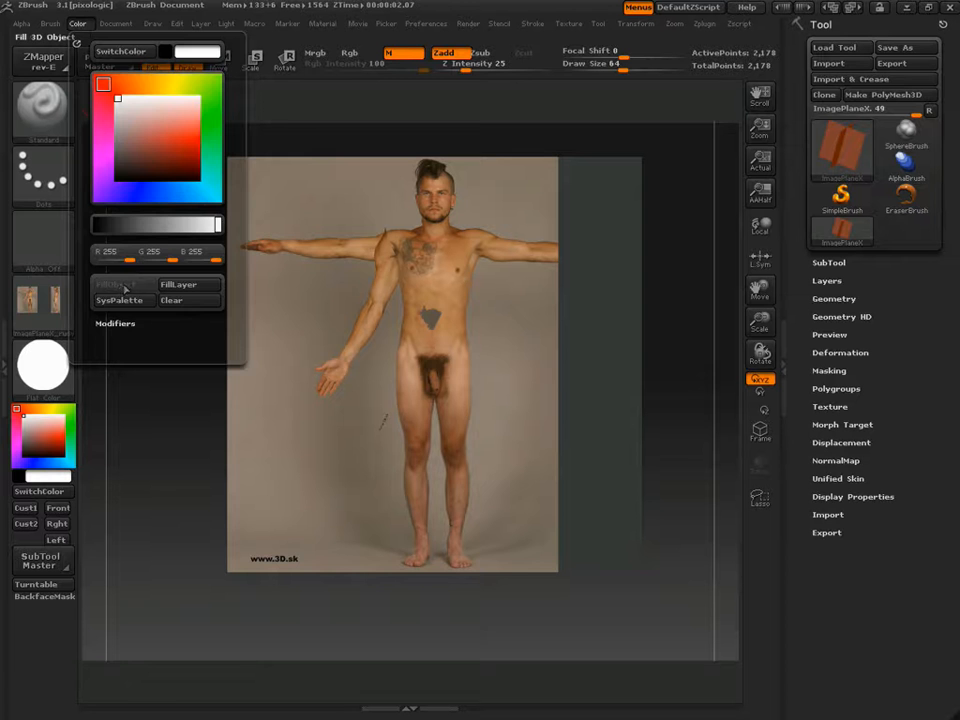
left_click(42, 300)
left_click(131, 368)
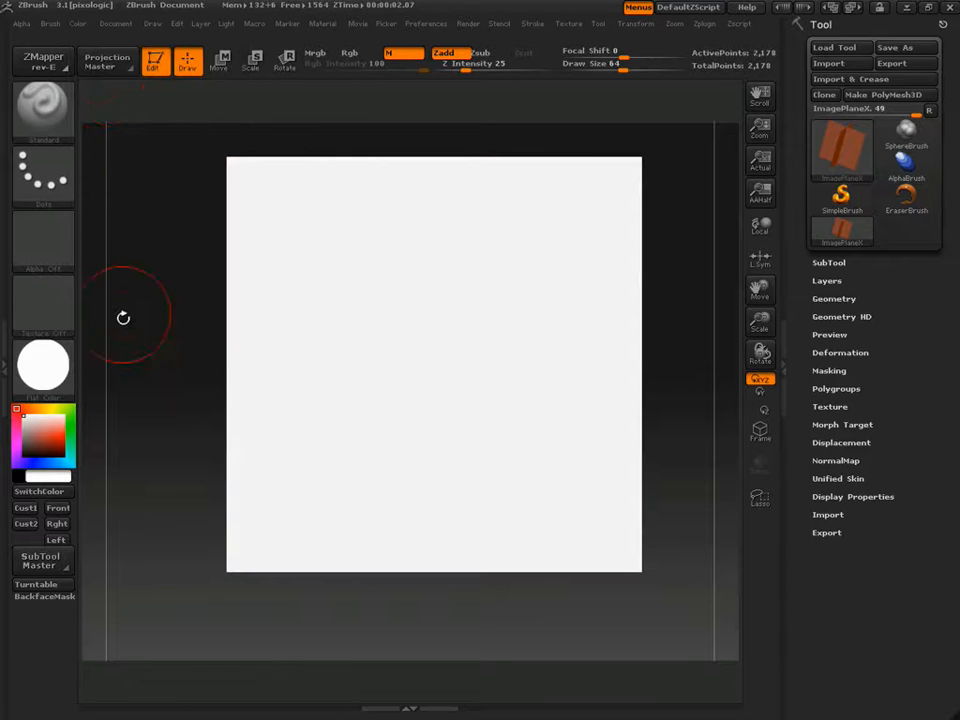
left_click(77, 23)
left_click(122, 281)
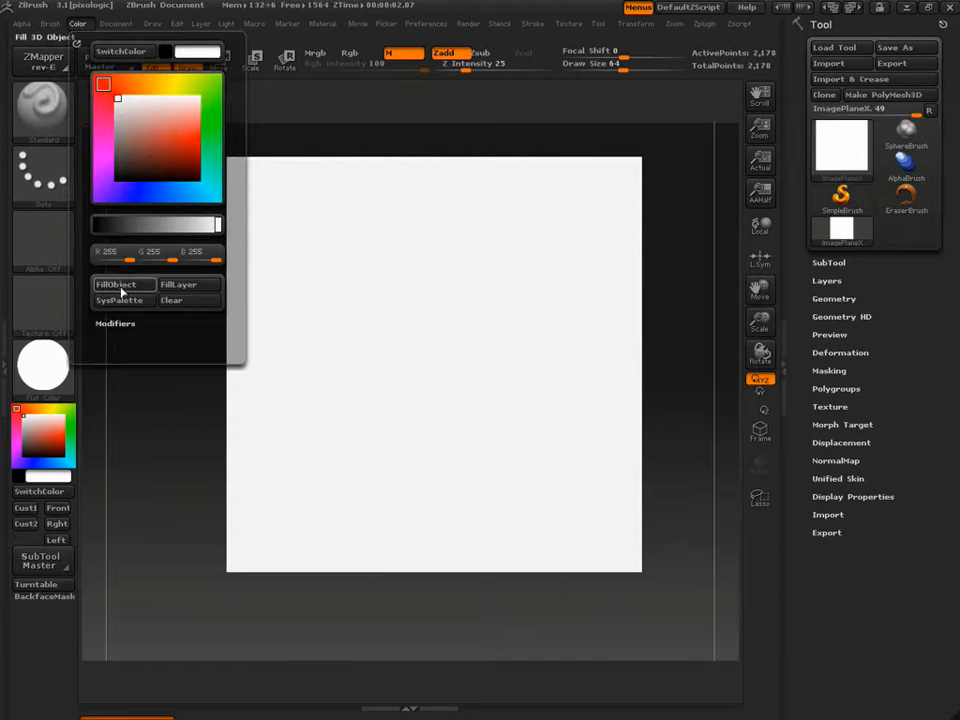
Make MatCap Gray the current material, reapply the ImagePlaneX_rudy texture and check the planes from an angle
left_click(55, 365)
left_click(446, 244)
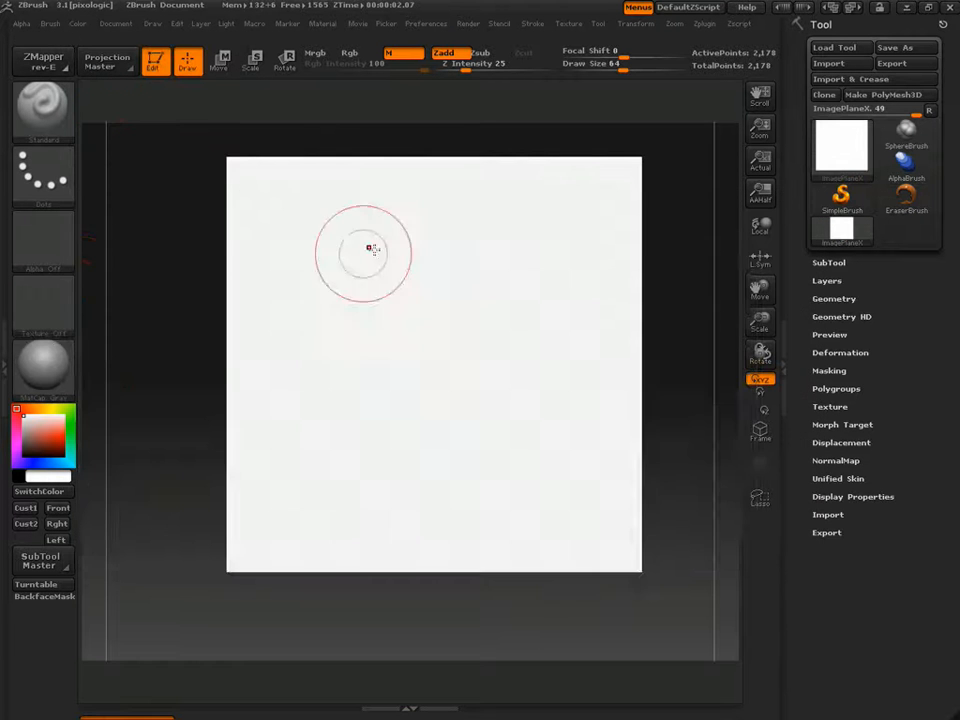
left_click(52, 313)
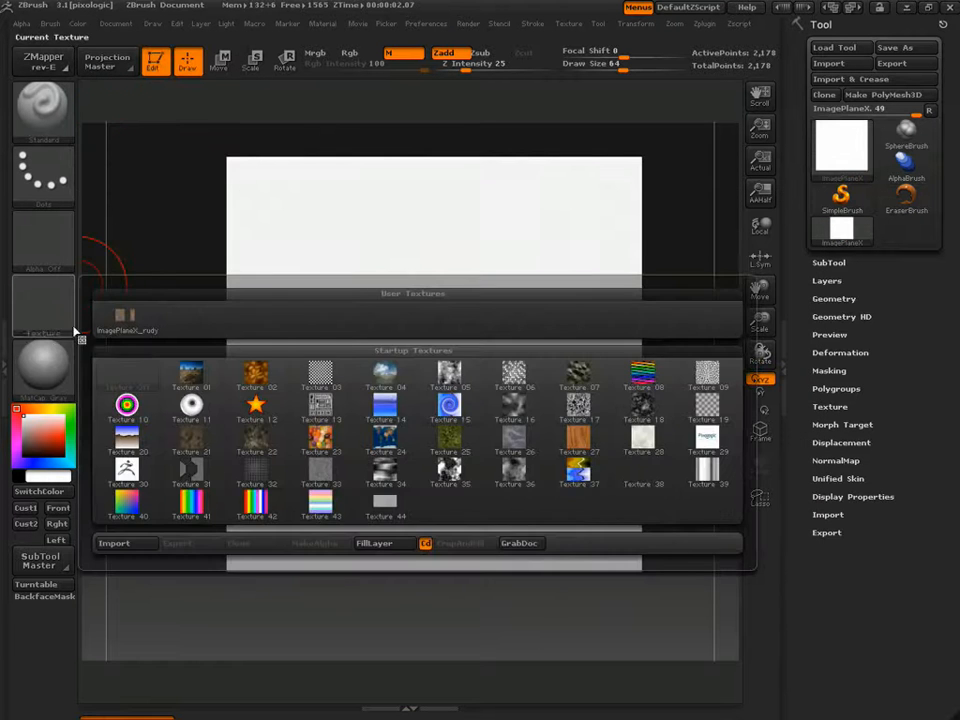
left_click(124, 316)
mouse_move(664, 274)
left_mouse_down()
mouse_move(654, 274)
mouse_move(656, 315)
mouse_move(636, 321)
mouse_move(692, 313)
mouse_move(666, 293)
mouse_move(677, 283)
mouse_move(669, 306)
mouse_move(602, 304)
left_mouse_up()
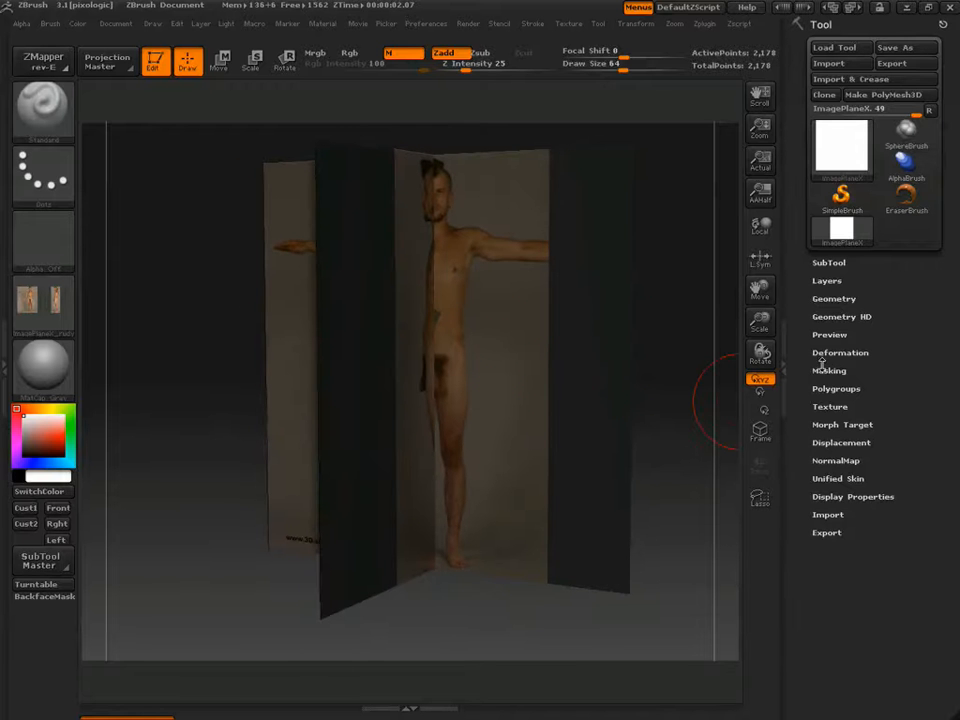
Subdivide the image plane mesh to subdivision level 6 with smoothing off
left_click(842, 298)
left_click(845, 371)
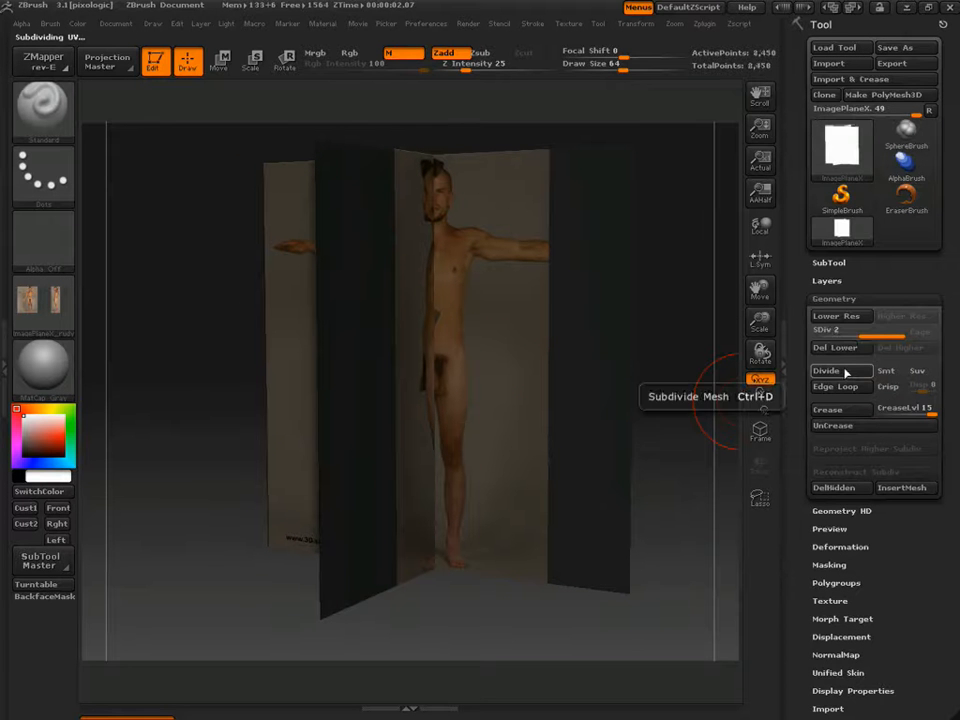
left_click(845, 371)
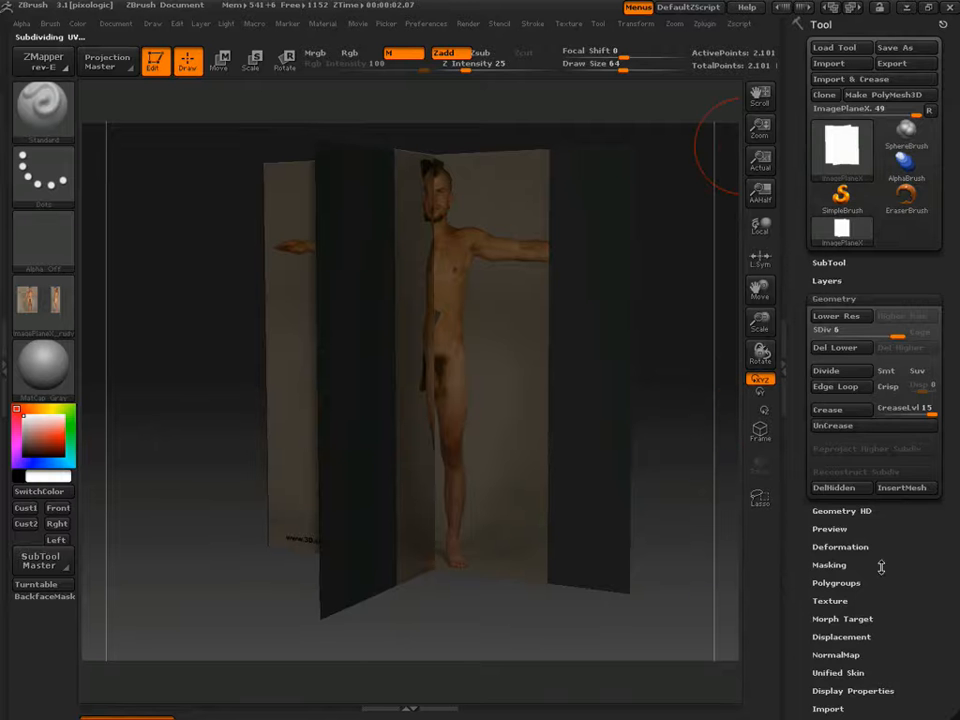
Try to convert the image plane's texture to vertex colour with Txr>Col in material-only mode, and inspect the planes
left_click_drag(862, 605, 859, 507)
left_click(858, 504)
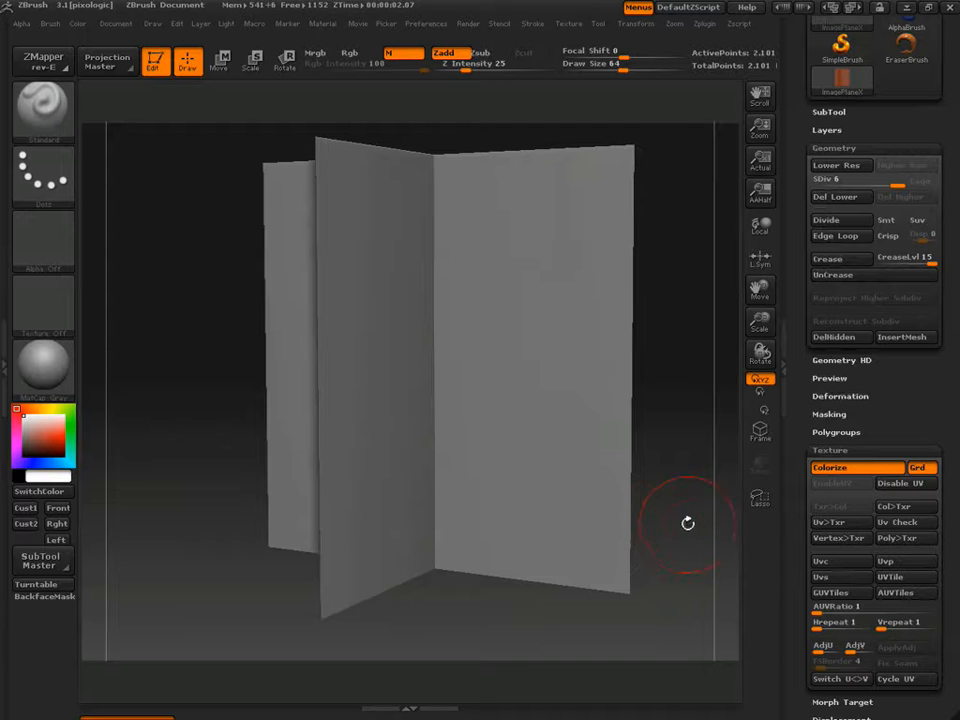
left_click_drag(688, 523, 699, 519)
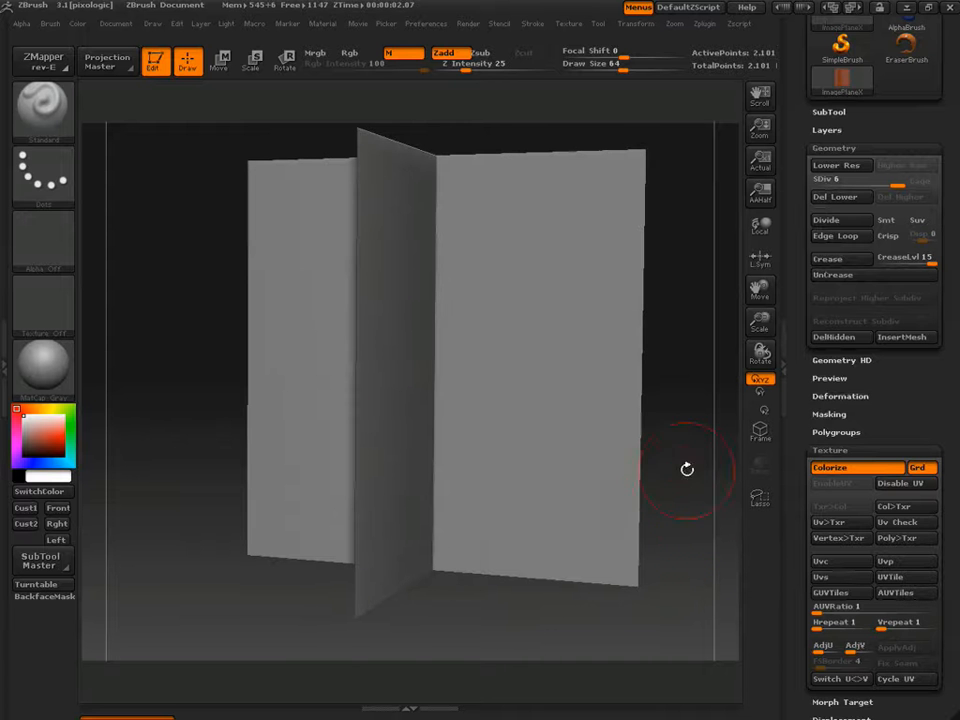
left_click_drag(676, 472, 659, 469)
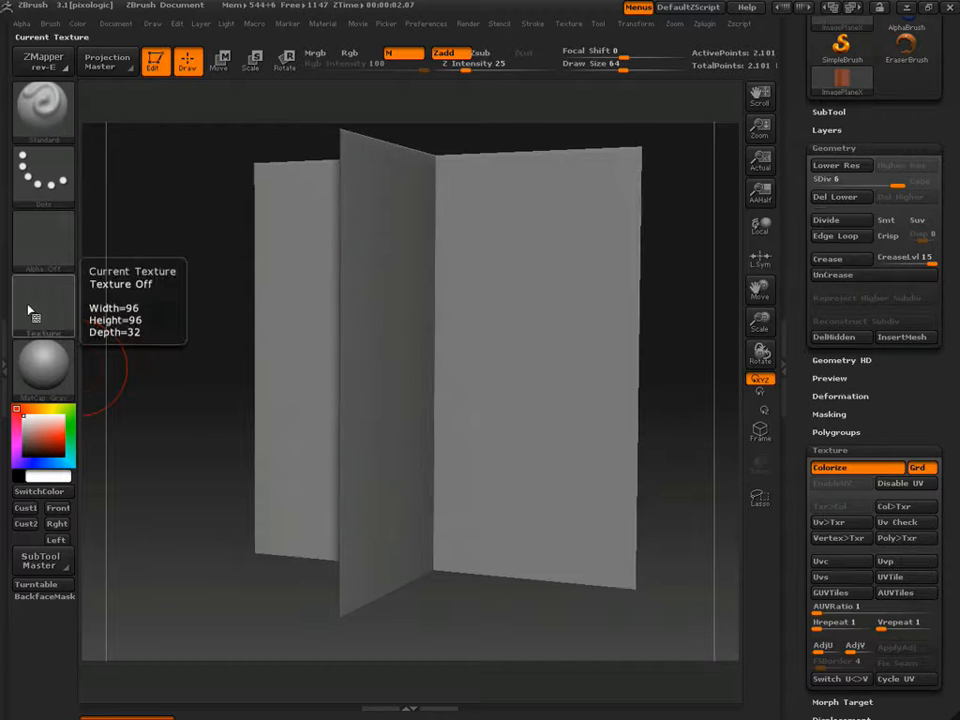
Enable Rgb, reapply the ImagePlaneX_rudy texture and convert it to vertex colour on the image plane with Txr>Col
left_click(350, 53)
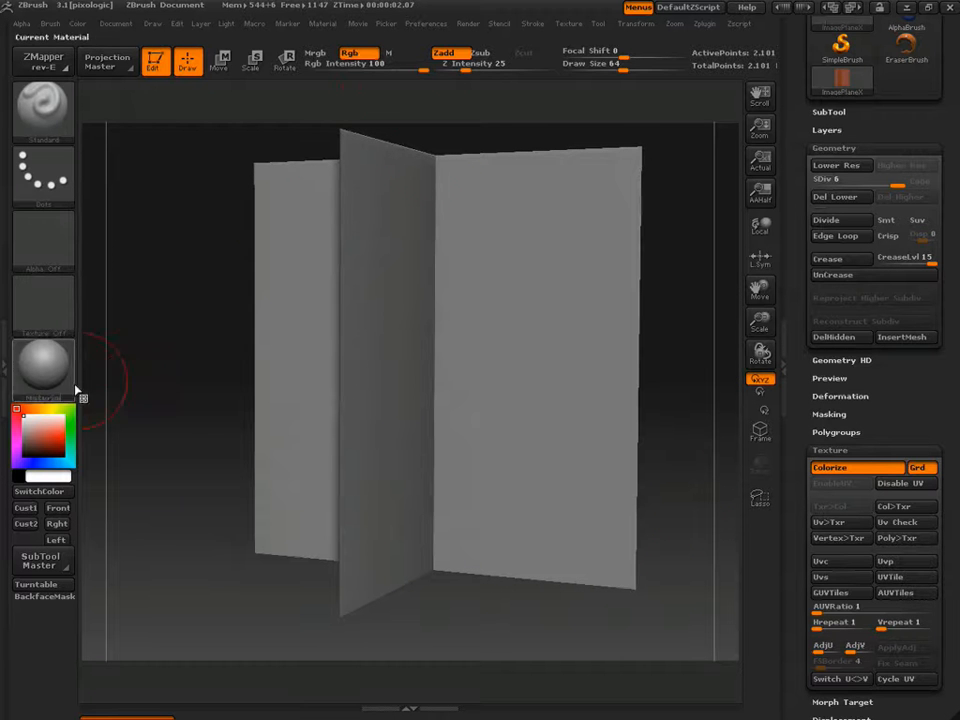
left_click(56, 315)
left_click(124, 316)
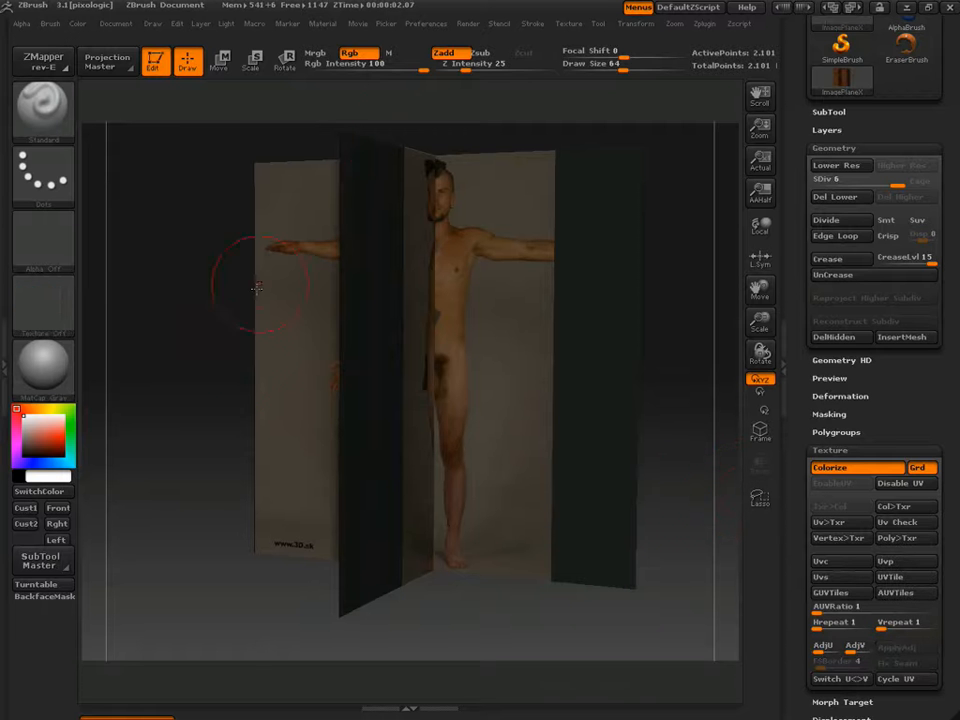
Fill the image plane with the Flat Color material in material-only (M) mode, and set MatCap Gray as the current material
left_click(55, 372)
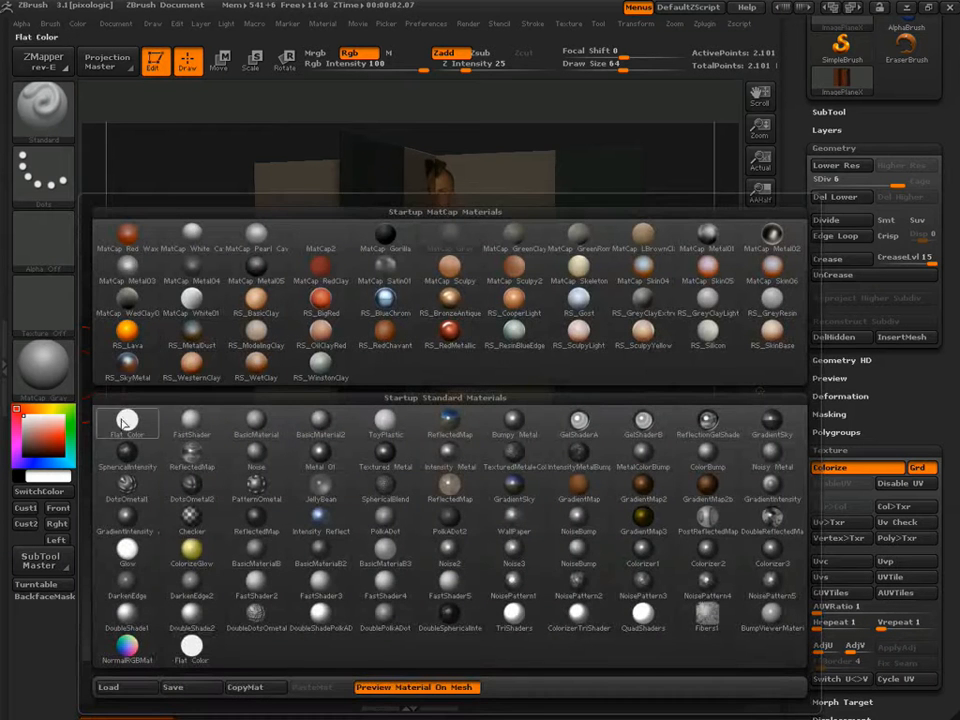
left_click(191, 648)
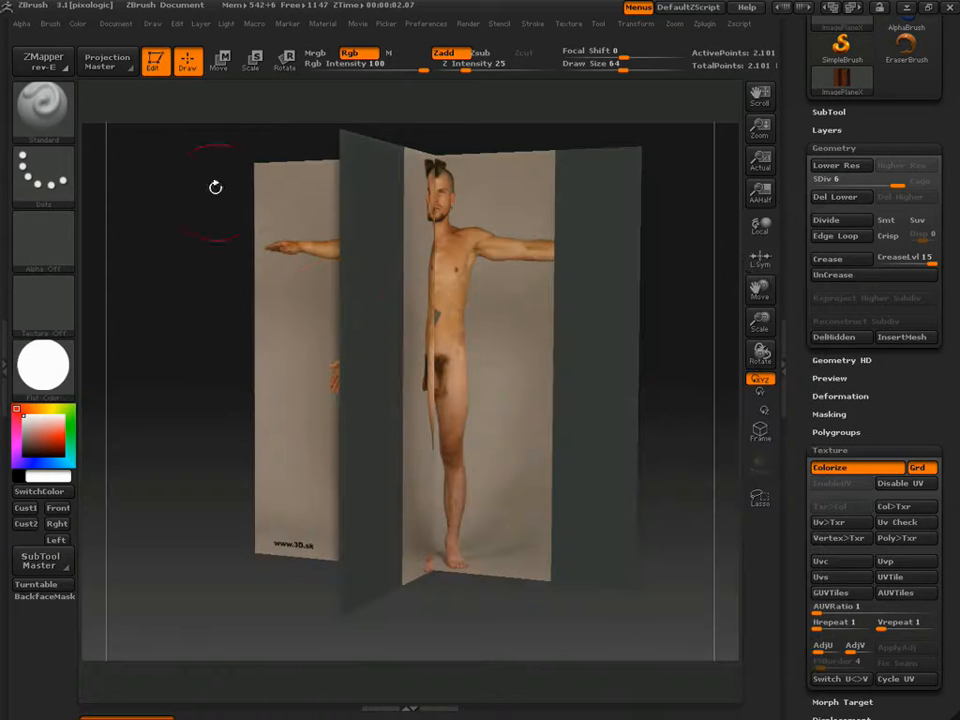
left_click(400, 54)
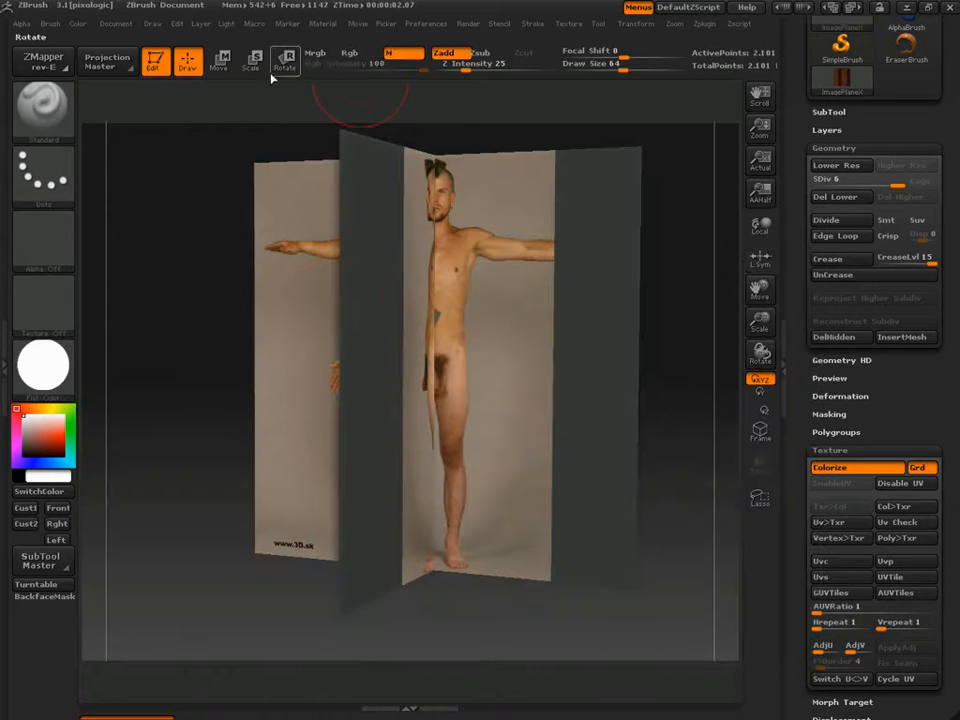
left_click(76, 23)
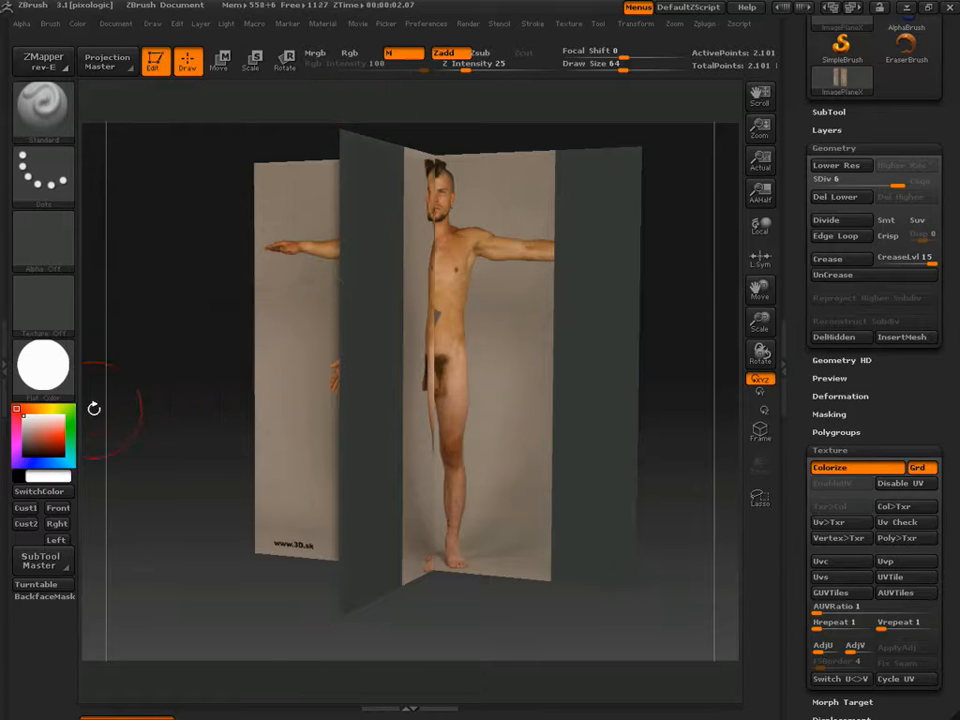
left_click(42, 365)
left_click(451, 240)
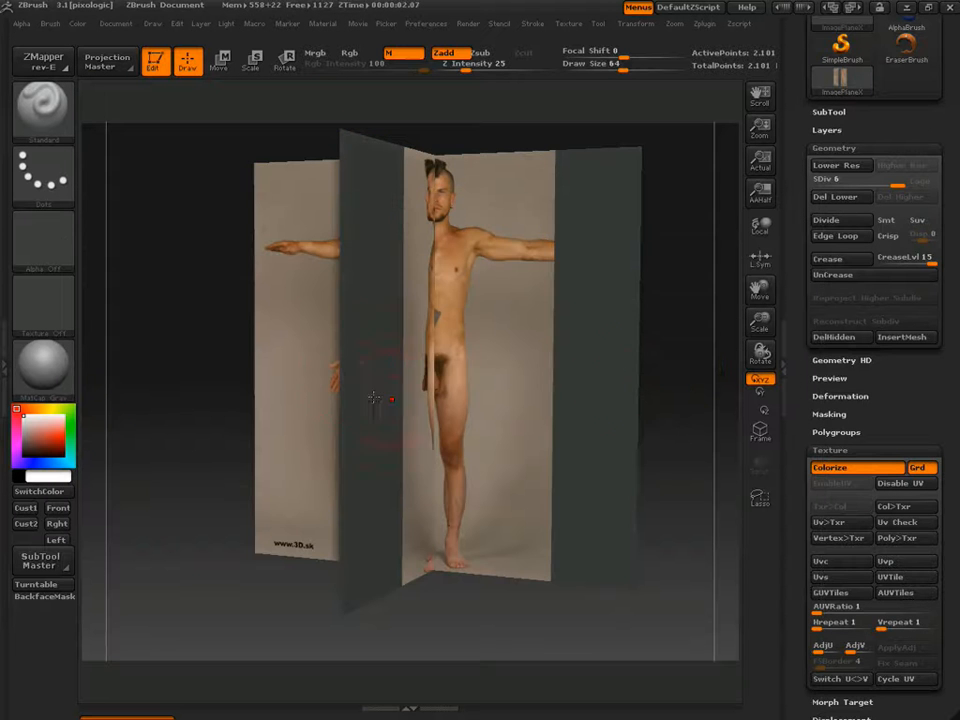
left_click_drag(669, 364, 703, 356)
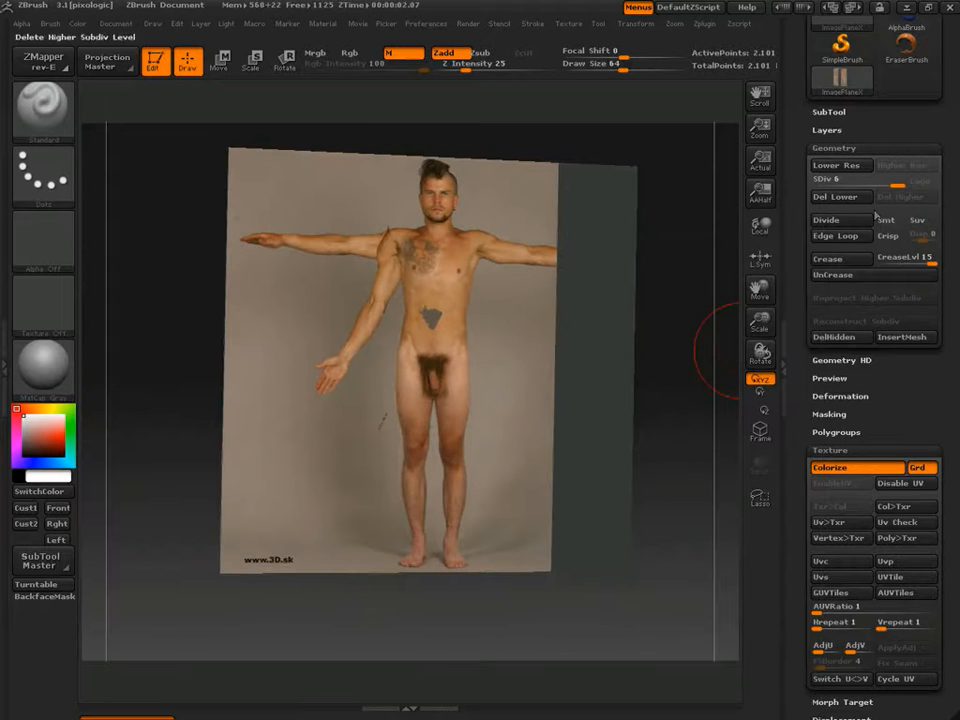
Switch to the PolyMesh3D tool and import the 8headbase.obj mesh from the masterclass-character folder
left_click_drag(882, 133, 882, 284)
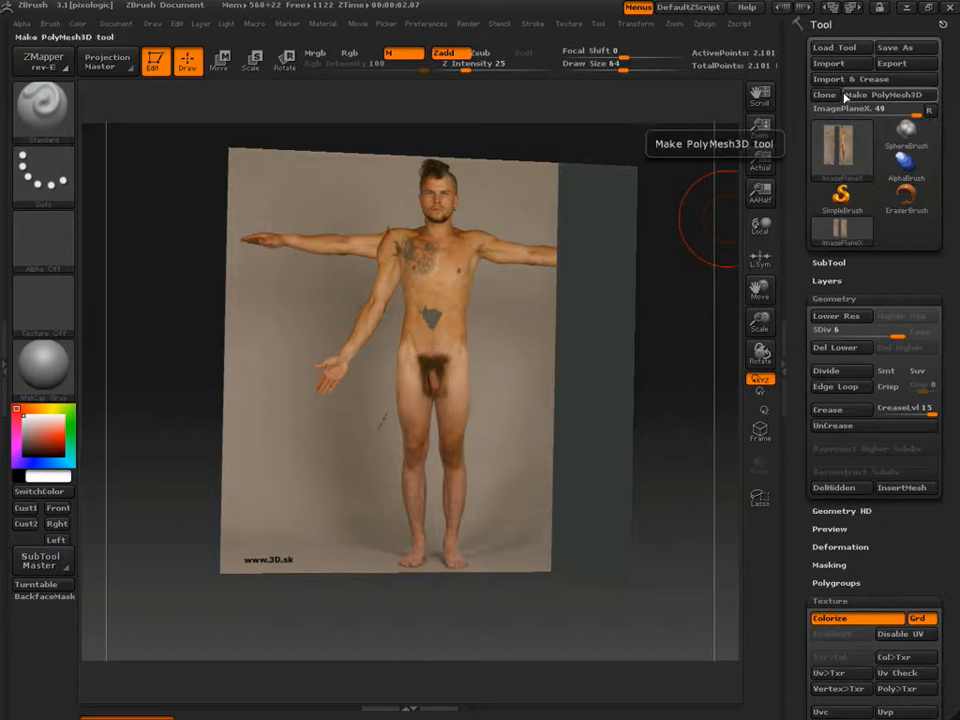
left_click(840, 145)
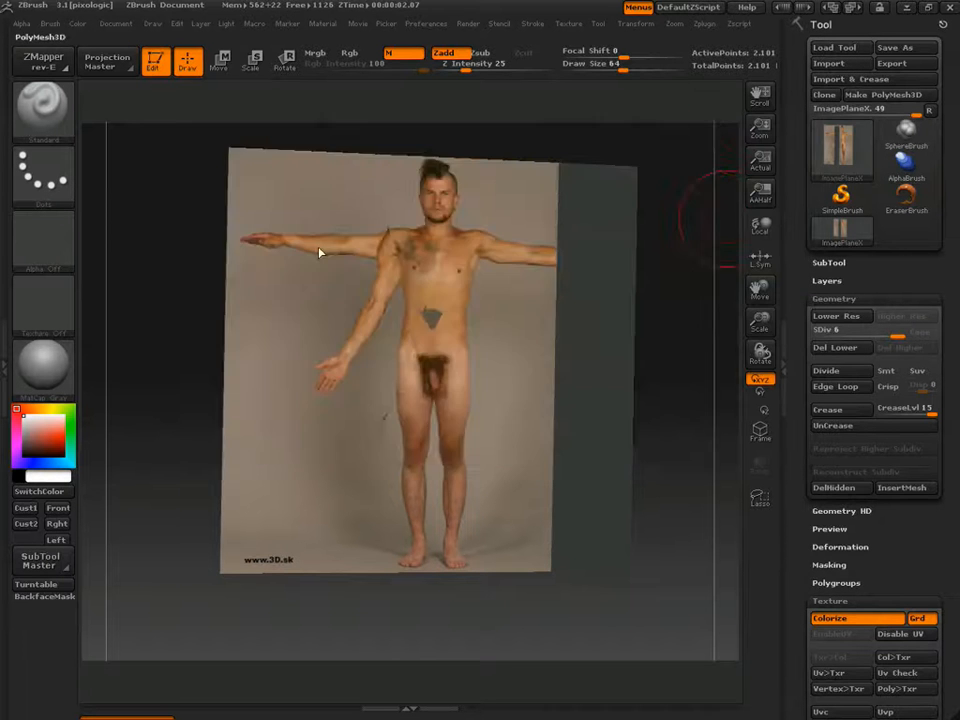
left_click(319, 252)
left_click(836, 62)
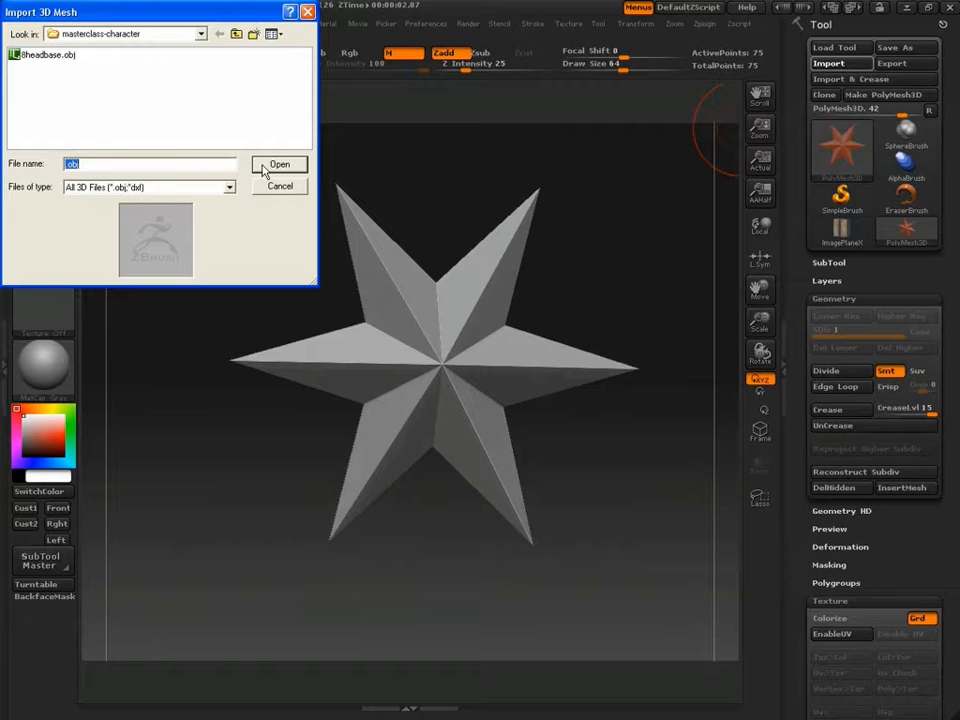
left_click(48, 56)
left_click(275, 166)
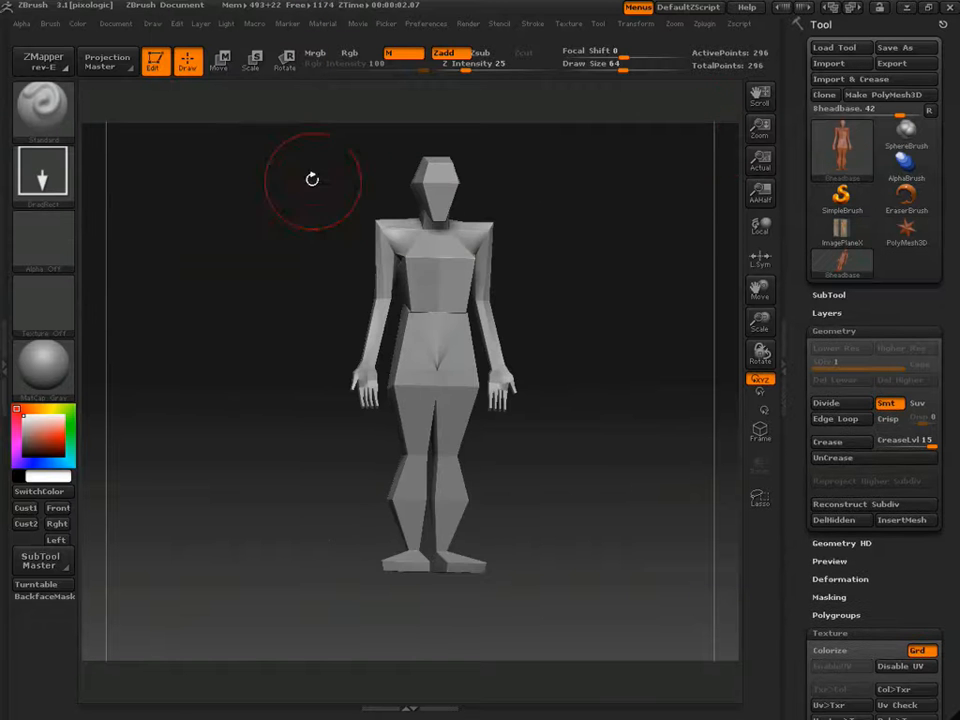
Subdivide the imported base figure to level 2 and inspect it from several angles
left_click_drag(589, 279, 618, 300)
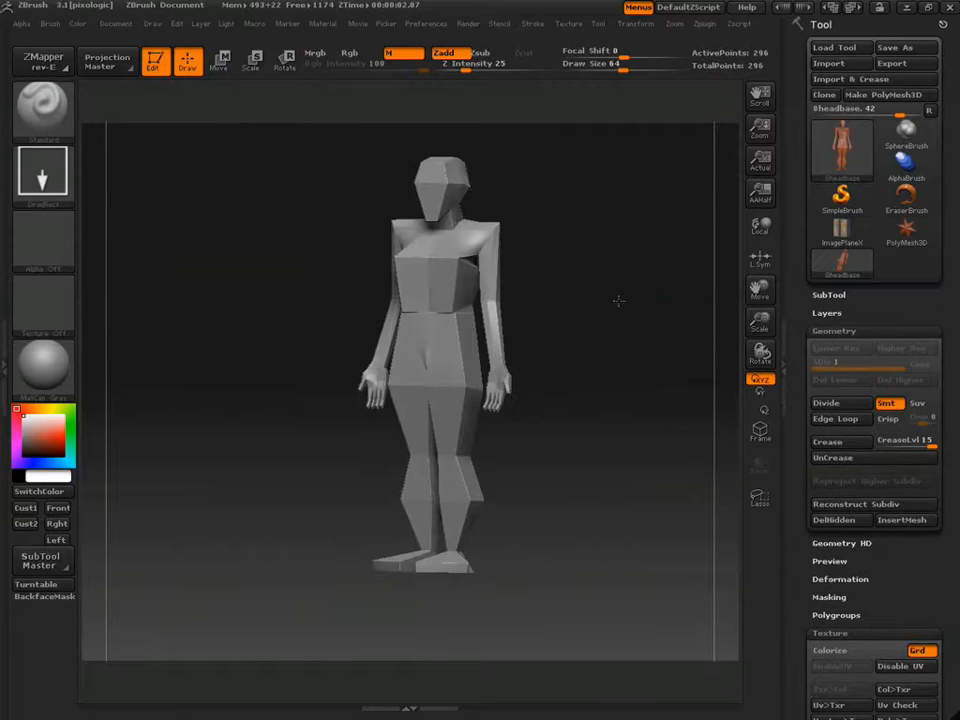
left_click(840, 403)
left_click_drag(677, 377, 510, 343)
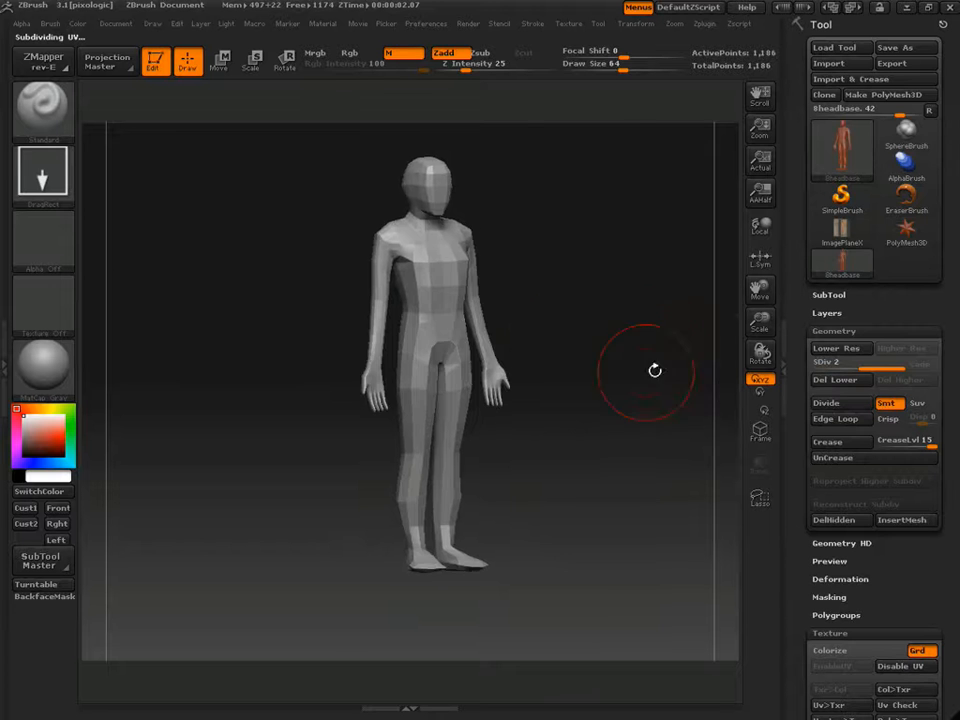
left_click_drag(654, 369, 624, 364)
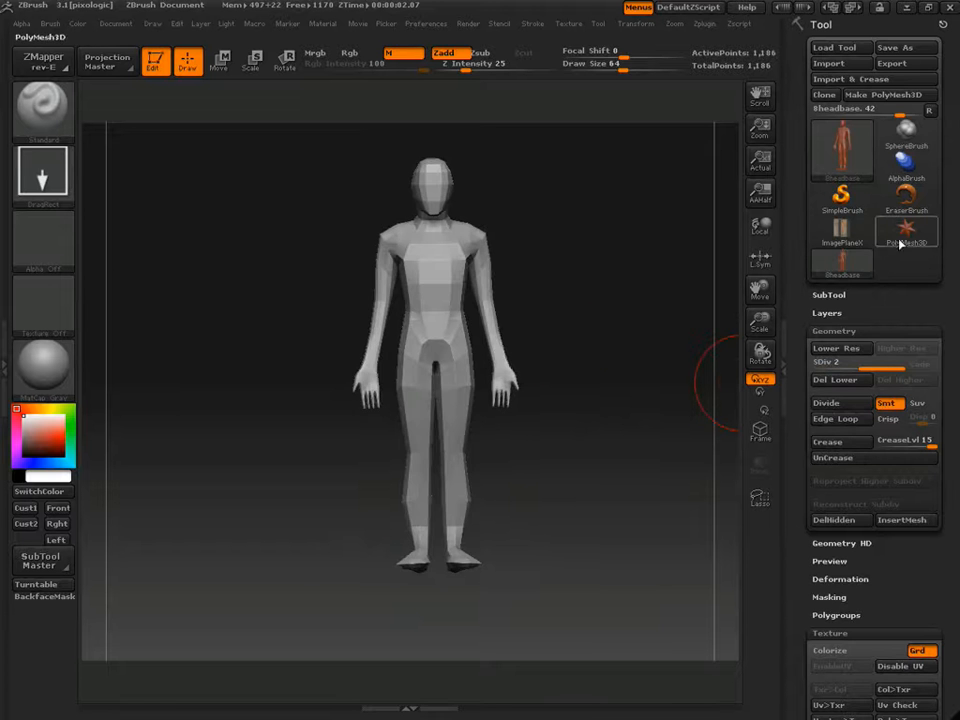
Make ImagePlaneX the current tool and append the 8headbase figure to it as a subtool
left_click(842, 232)
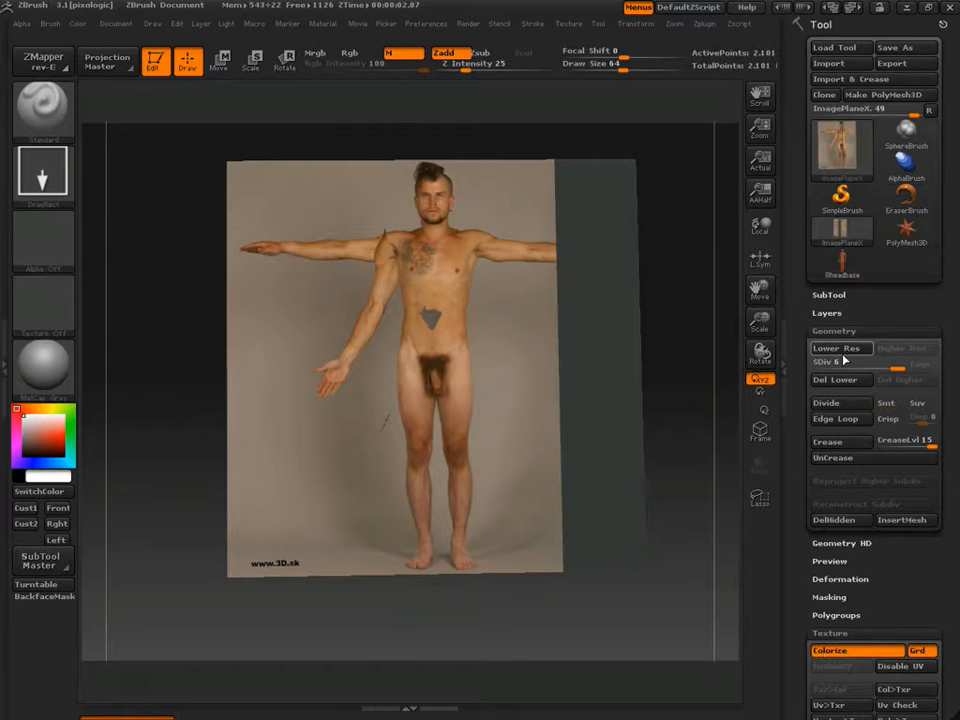
left_click(828, 295)
left_click(846, 592)
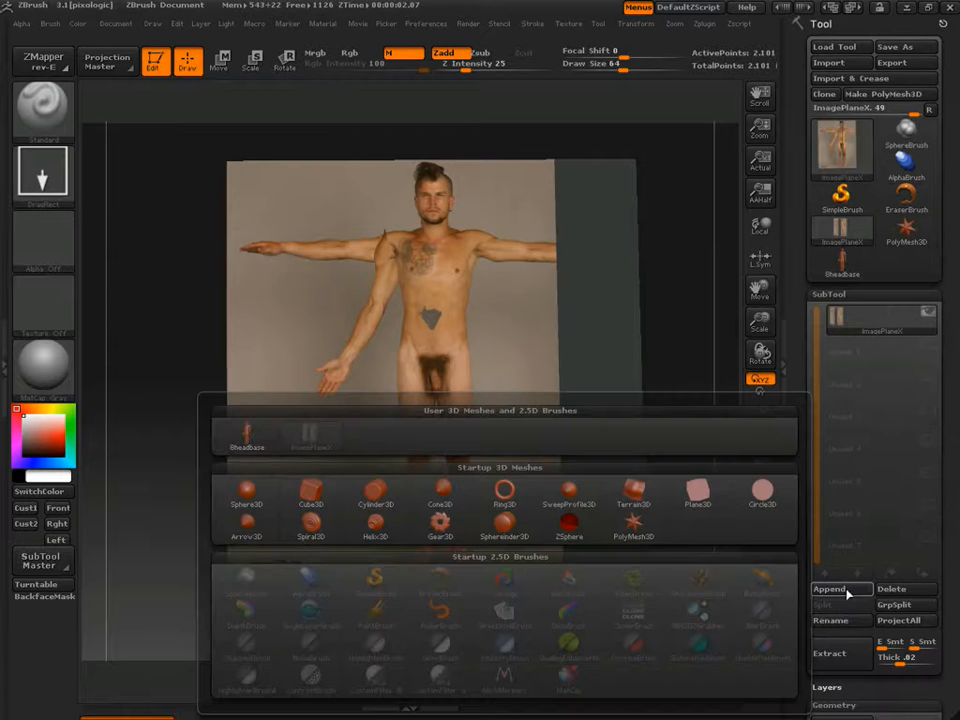
left_click(245, 438)
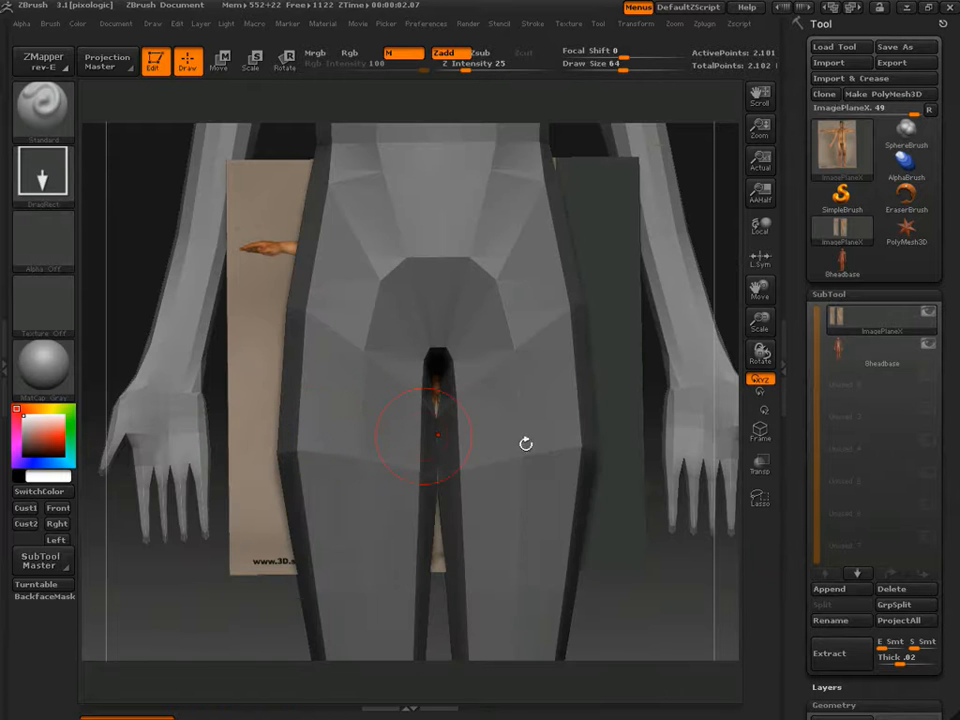
key("f")
left_click_drag(648, 405, 471, 411)
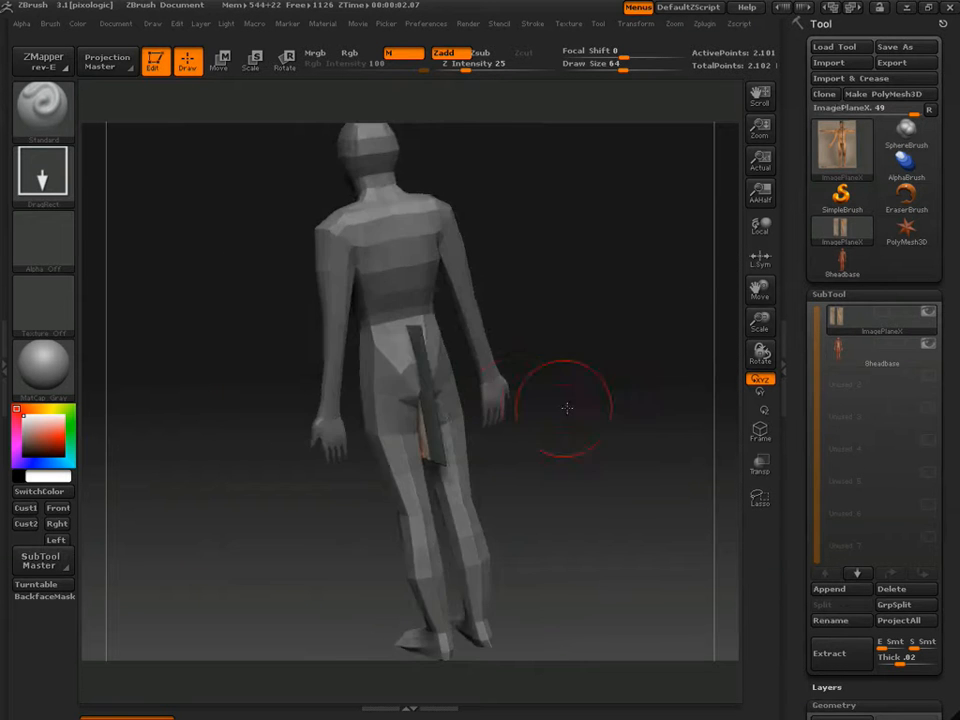
left_click_drag(567, 408, 640, 396)
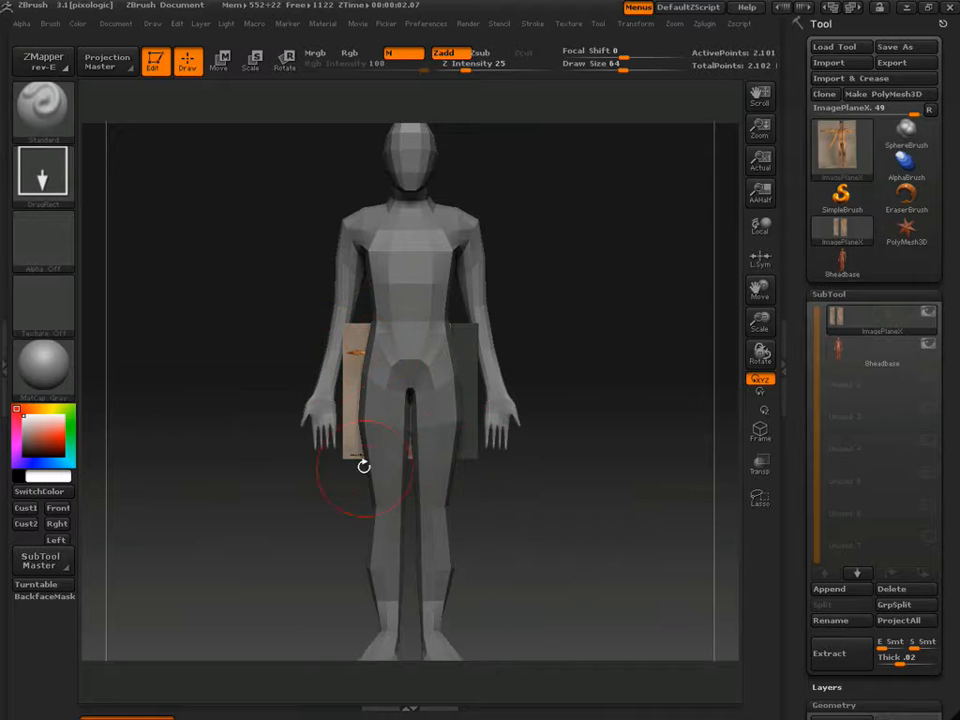
left_click_drag(648, 378, 632, 411)
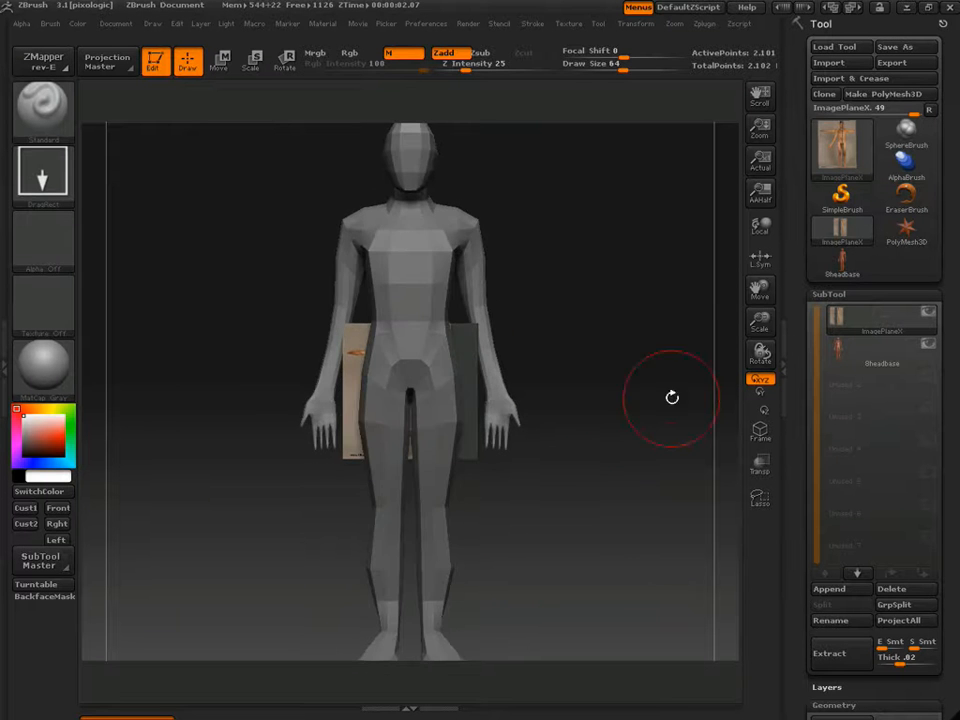
Select the 8headbase subtool, display its polyframe, and scale the figure down uniformly with Transpose Scale to roughly the image plane's height
left_click(838, 350)
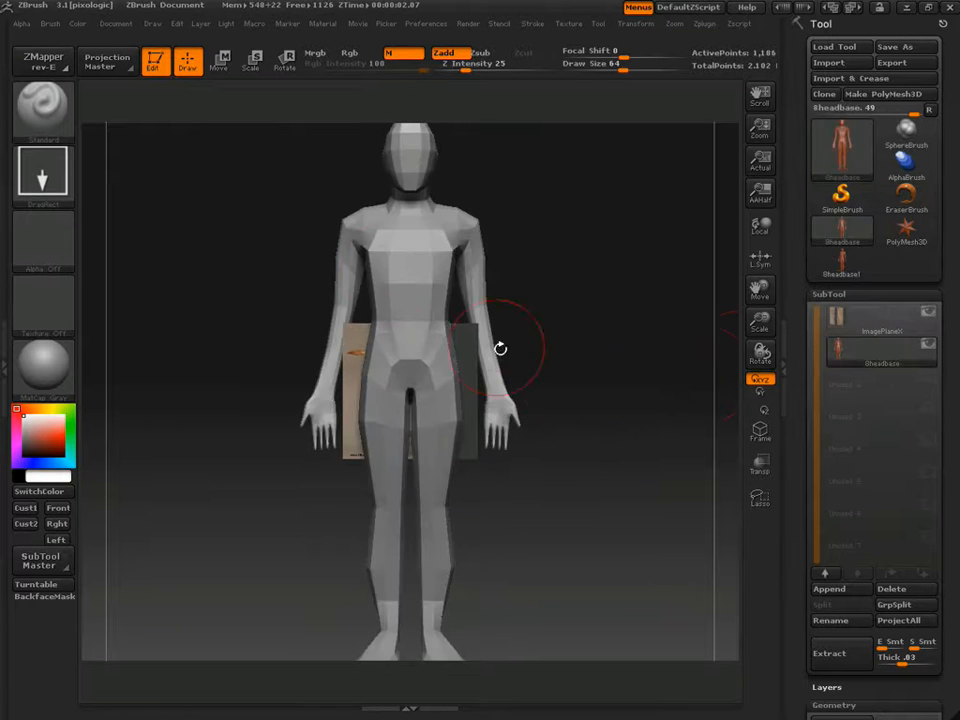
left_click(255, 66)
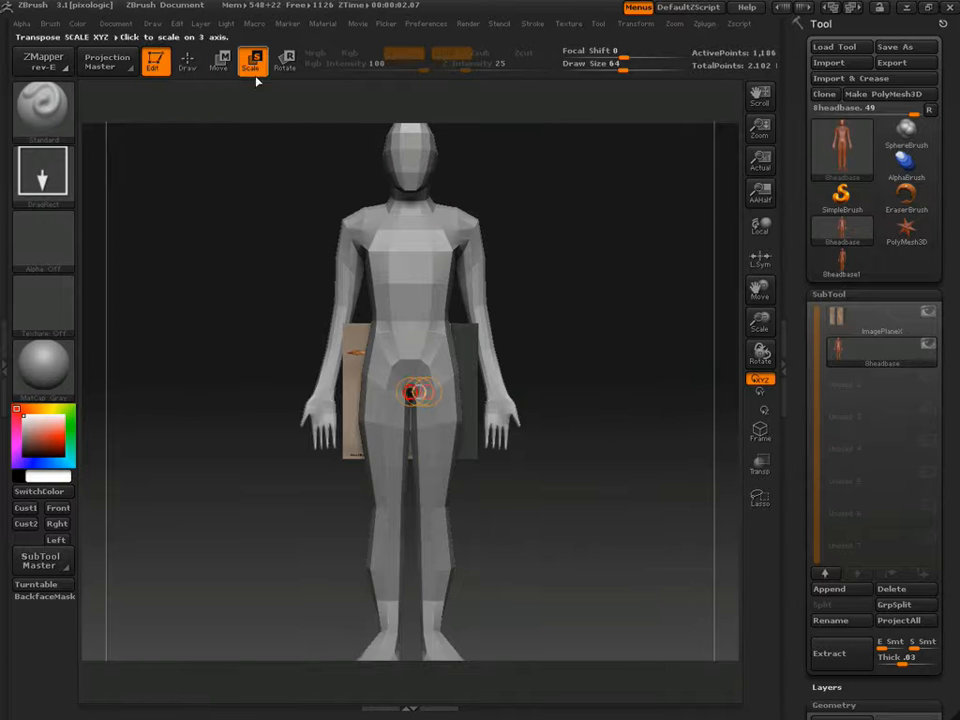
key("shift+f")
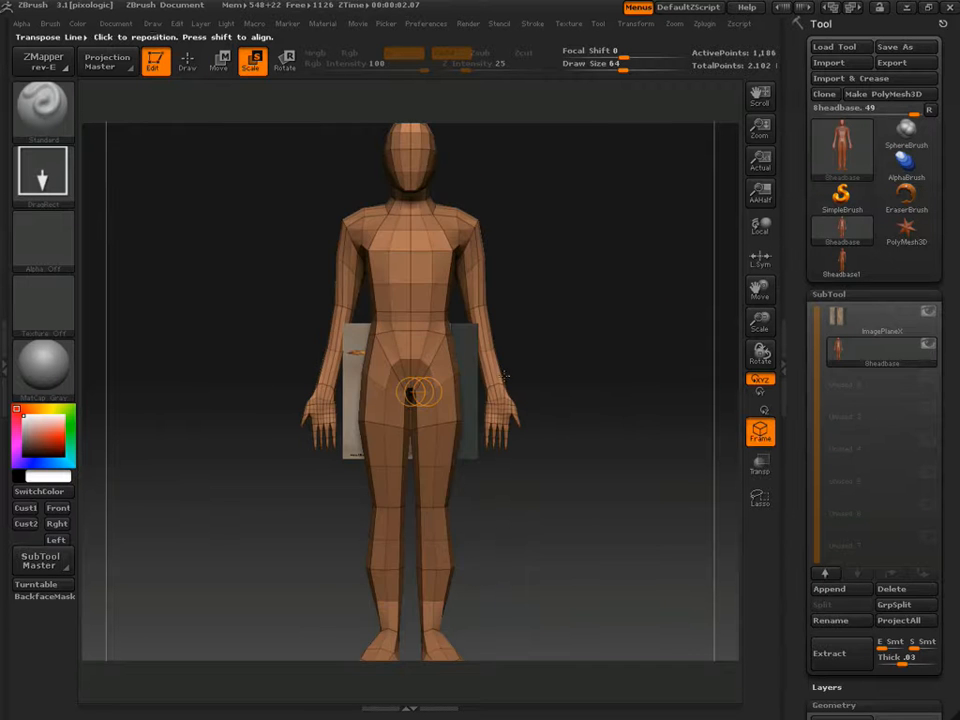
left_click(760, 433)
left_click(760, 433)
left_click_drag(410, 330, 611, 333)
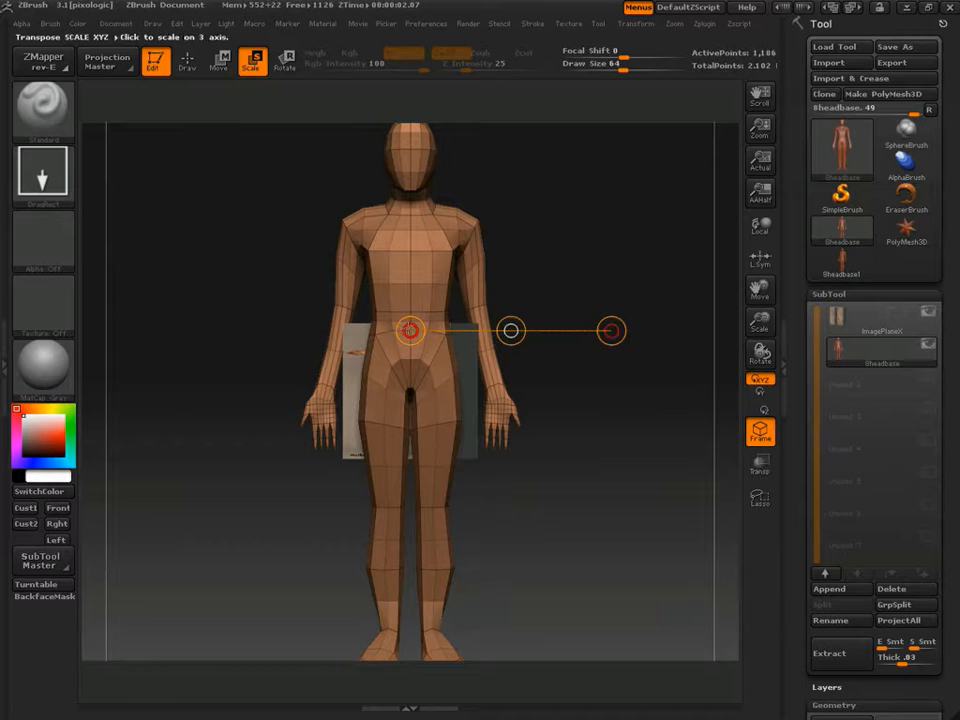
left_click_drag(410, 284, 546, 284)
left_click_drag(410, 388, 557, 388)
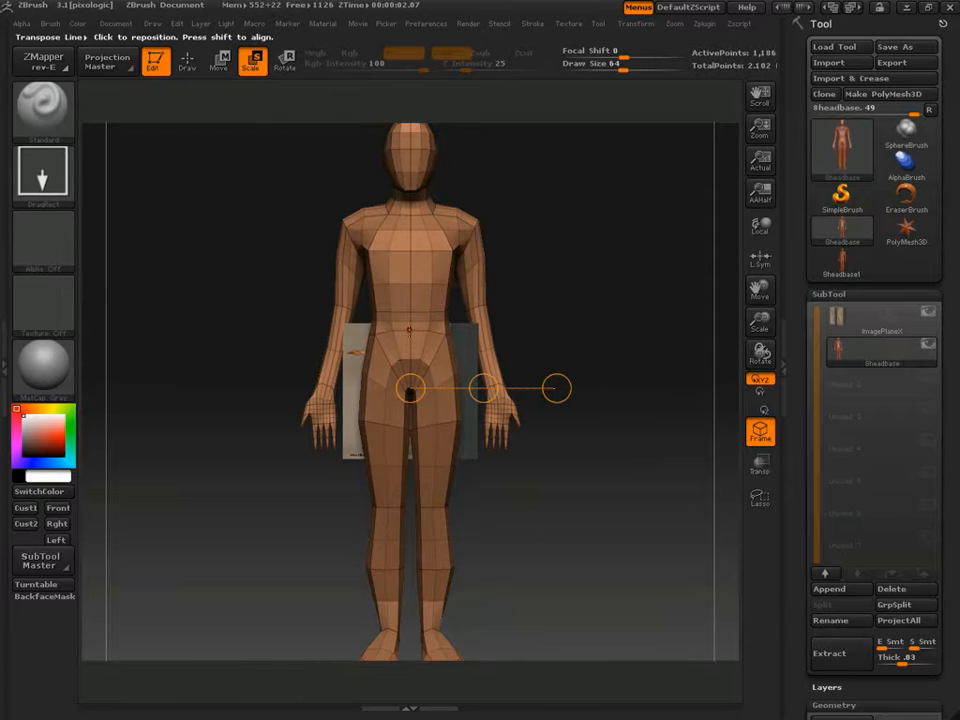
left_click_drag(408, 330, 443, 331)
left_click_drag(540, 330, 450, 335)
left_click_drag(541, 331, 514, 331)
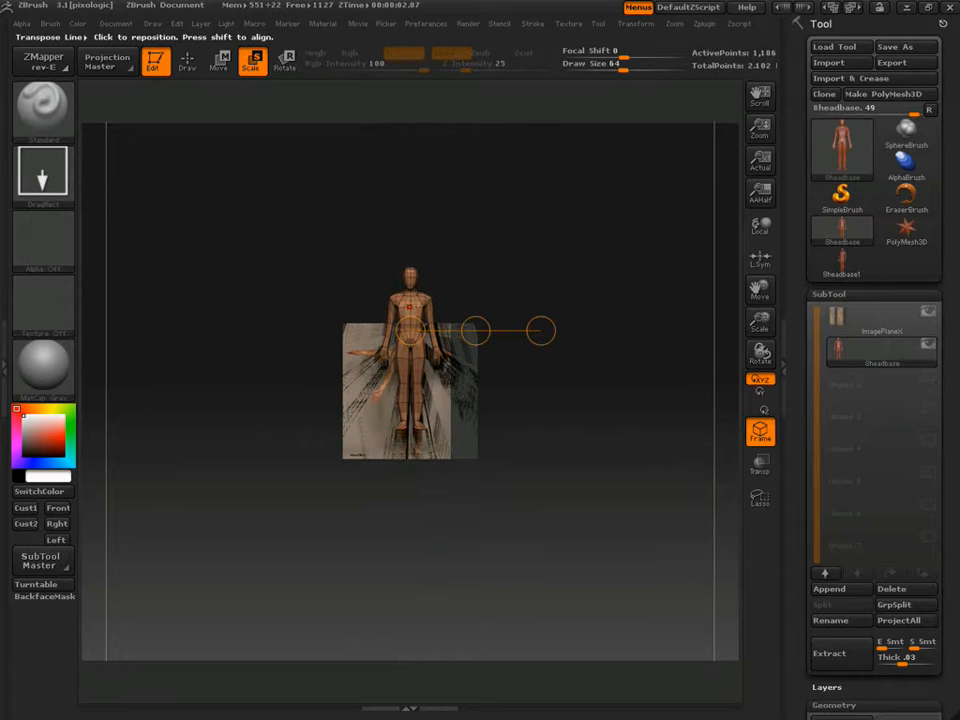
Move the figure down with a vertical Transpose Move line so its feet meet those in the front reference photo
mouse_move(409, 307)
left_mouse_down()
mouse_move(410, 223)
mouse_move(403, 310)
mouse_move(638, 345)
mouse_move(579, 343)
mouse_move(593, 346)
left_mouse_up()
key("w")
key("f")
key("e")
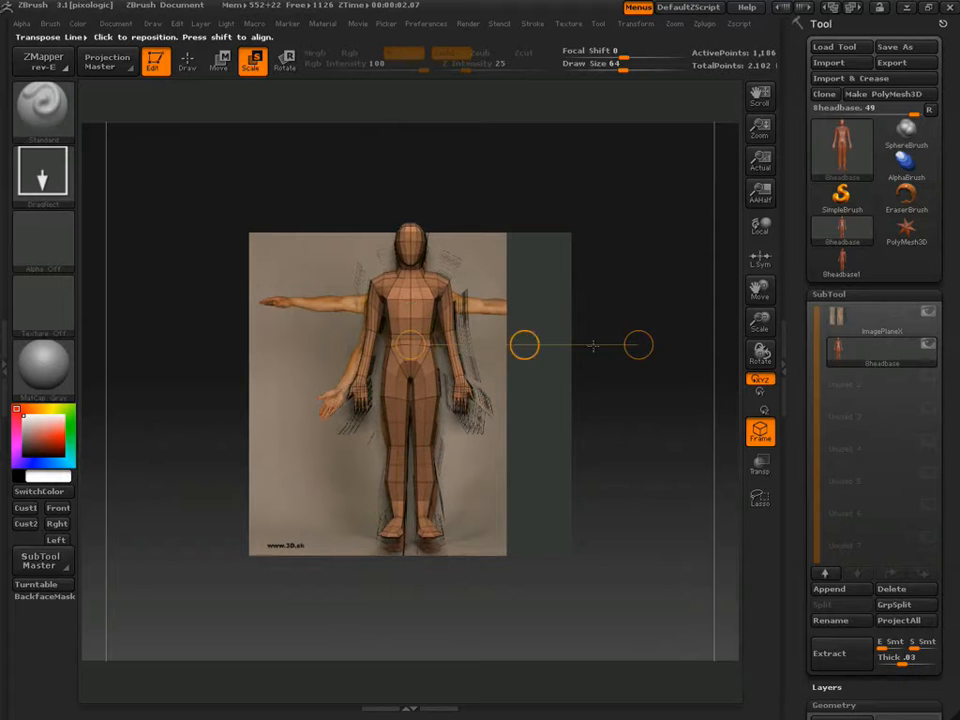
mouse_move(409, 298)
left_mouse_down()
mouse_move(420, 171)
mouse_move(410, 171)
left_mouse_up()
key("w")
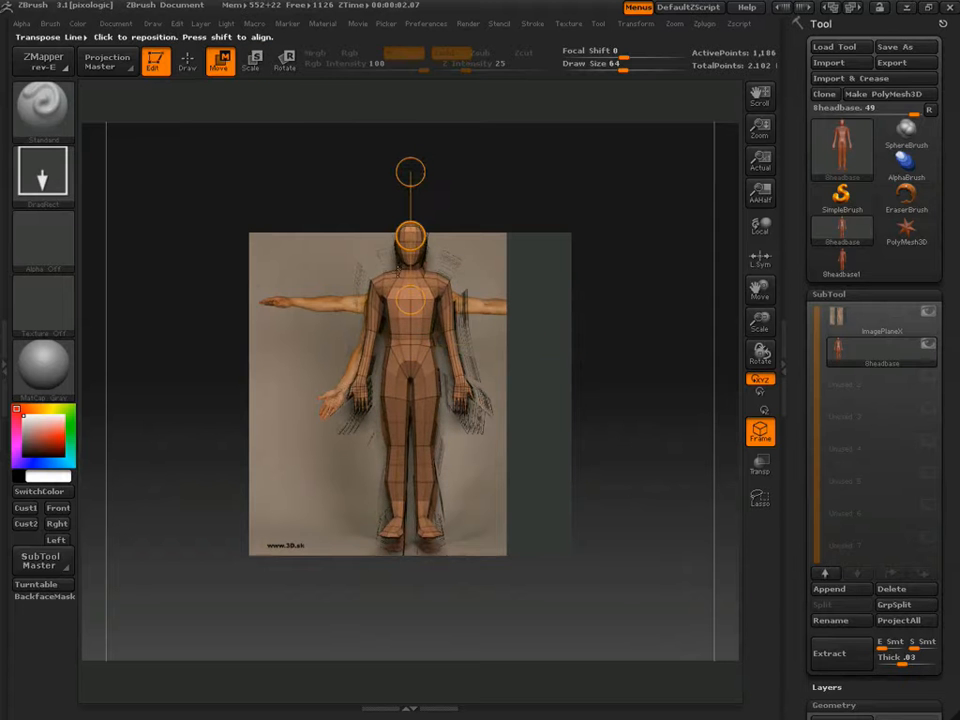
mouse_move(410, 235)
left_mouse_down()
mouse_move(412, 261)
mouse_move(412, 248)
left_mouse_up()
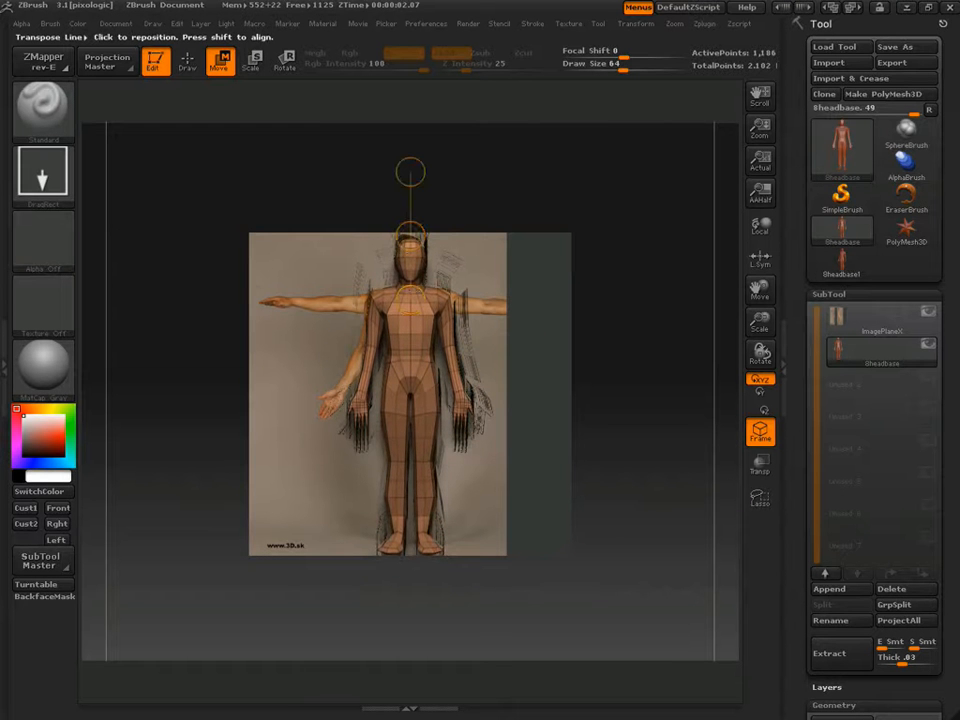
Scale the figure down slightly from the waist with Transpose Scale to fit the front reference
left_click_drag(408, 360, 616, 360)
key("e")
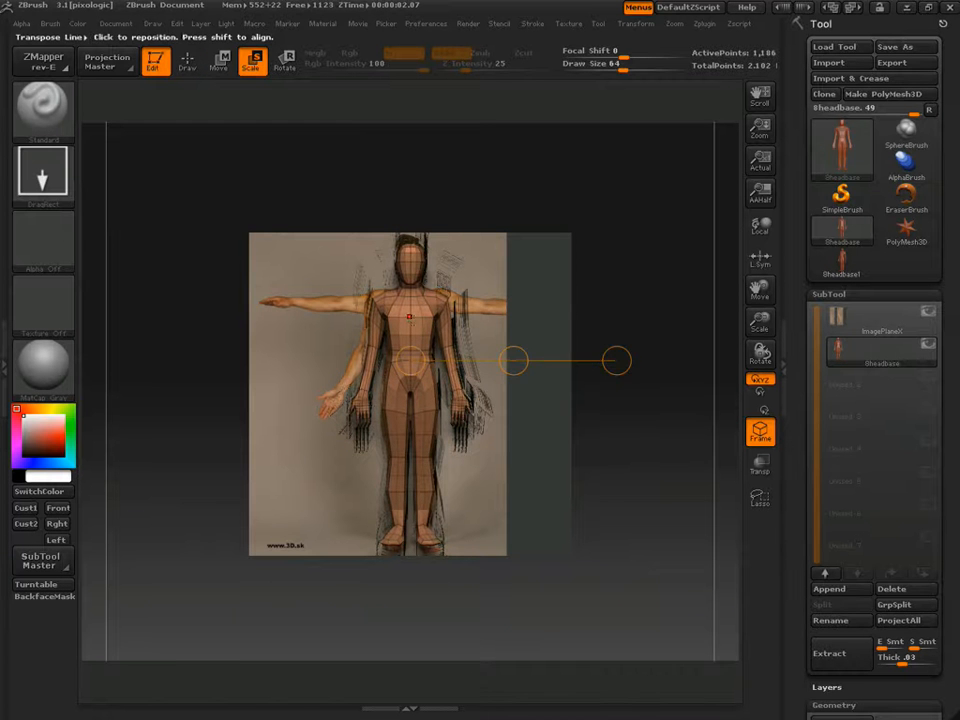
left_click_drag(409, 316, 410, 188)
In side view, move the figure back horizontally until it overlaps the man in the profile reference photo
mouse_move(630, 282)
left_mouse_down()
mouse_move(645, 285)
mouse_move(565, 288)
left_mouse_up()
left_click_drag(342, 355, 198, 353)
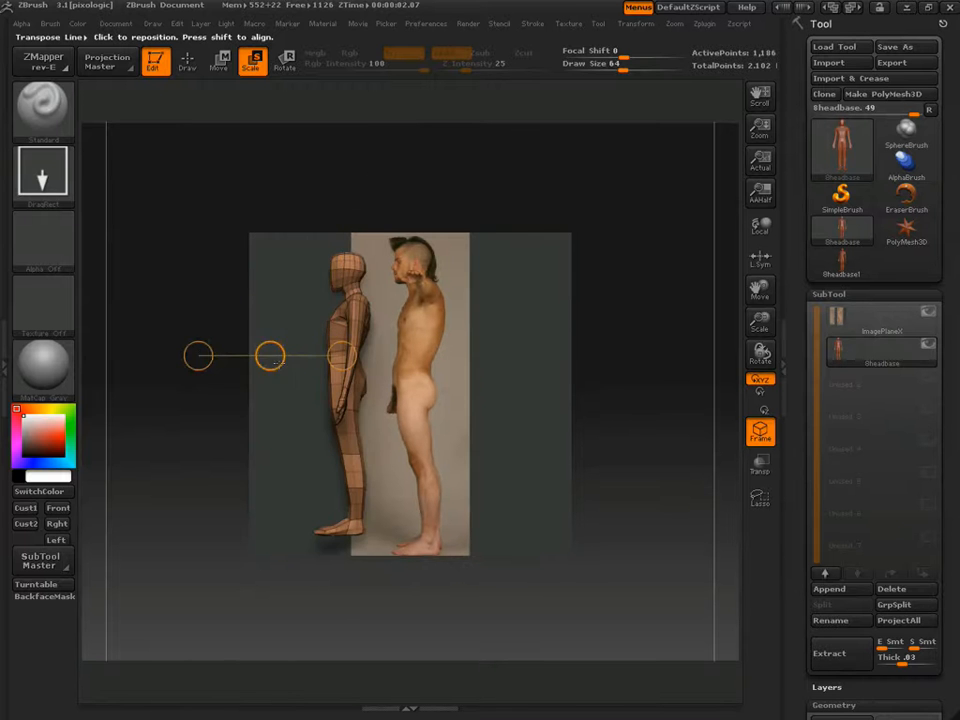
left_click_drag(271, 356, 338, 355)
key("ctrl+z")
key("w")
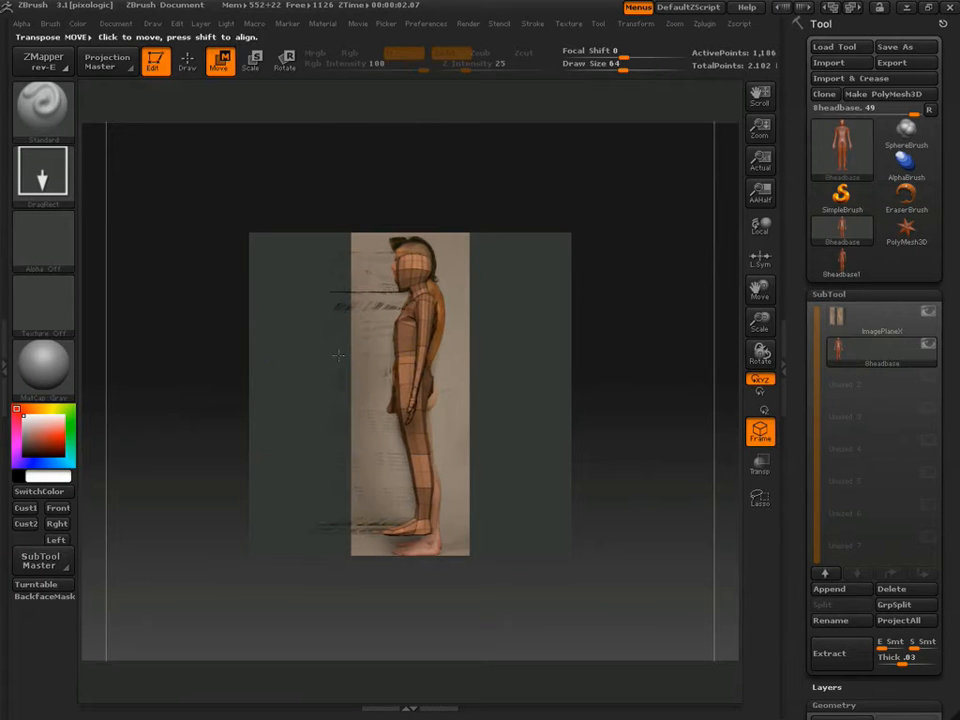
Turn on subtool transparency and scale the figure up uniformly from the waist to match the front reference's height
left_click_drag(206, 300, 310, 302)
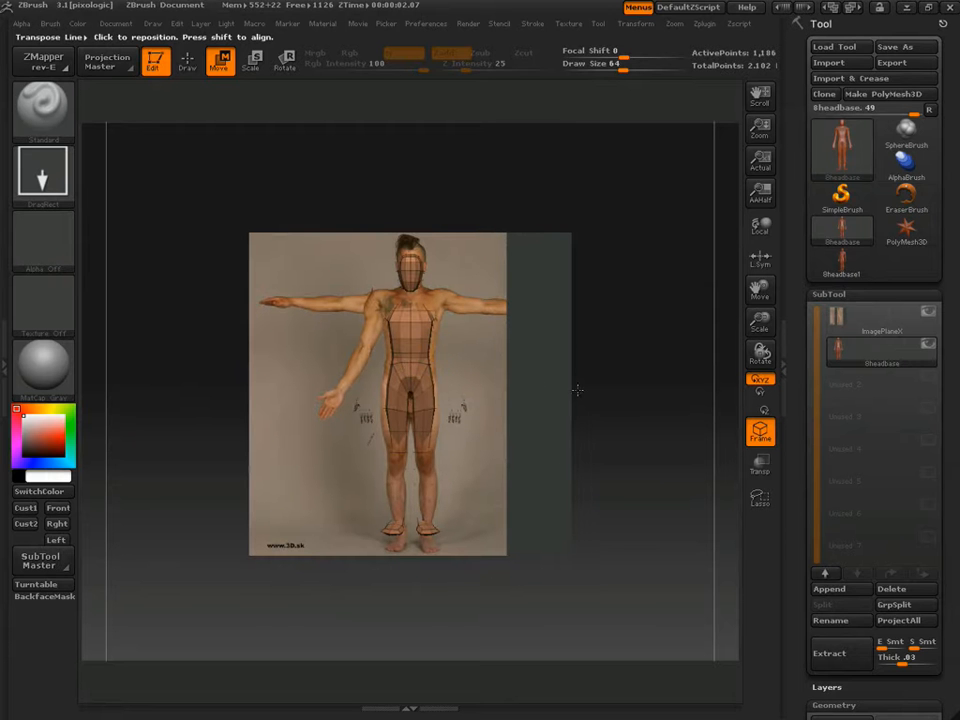
left_click_drag(587, 364, 621, 363)
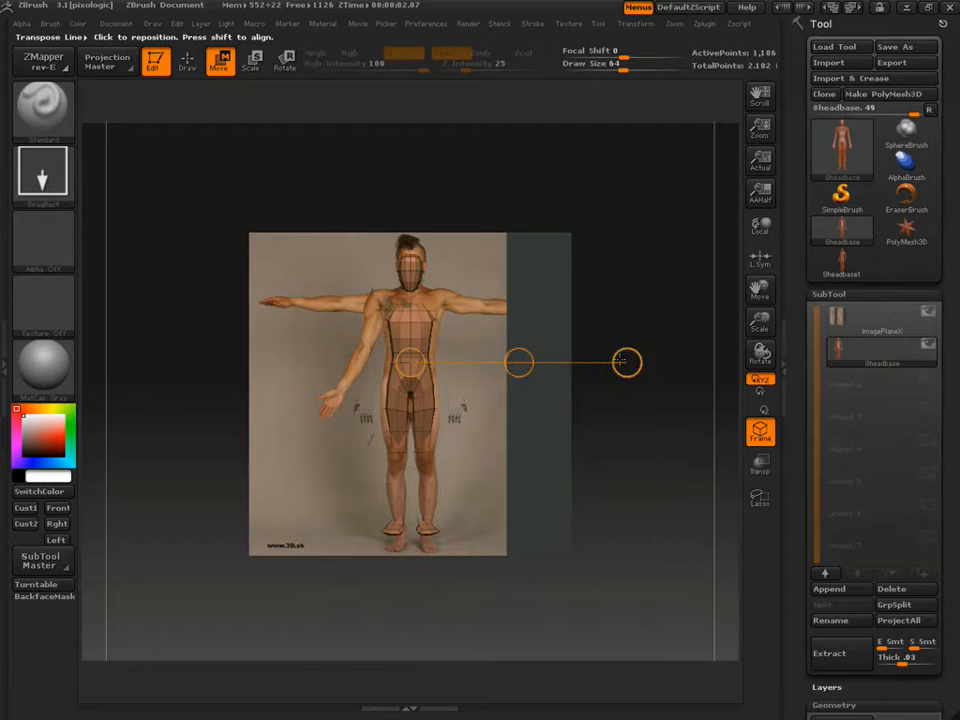
left_click(519, 363)
left_click_drag(633, 455, 622, 448)
left_click(760, 464)
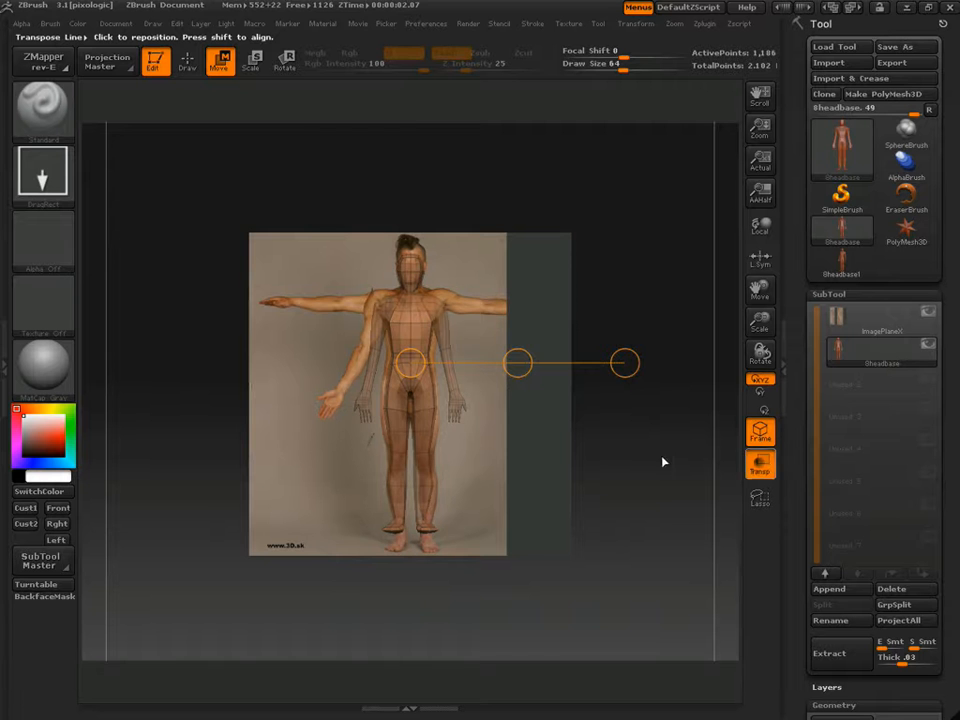
left_click(253, 68)
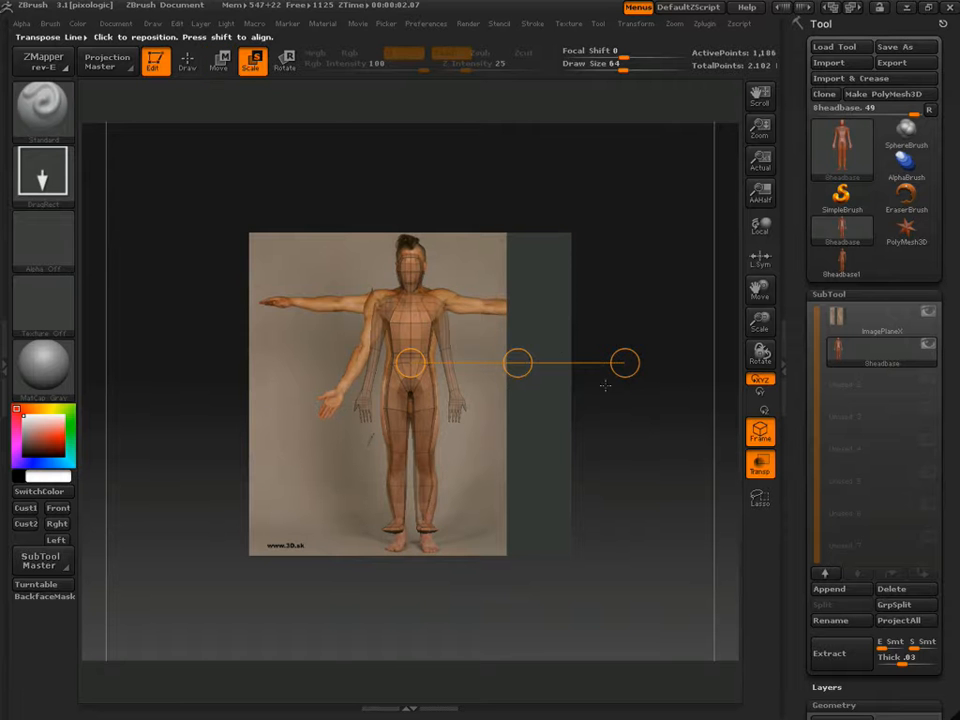
left_click_drag(625, 363, 644, 369)
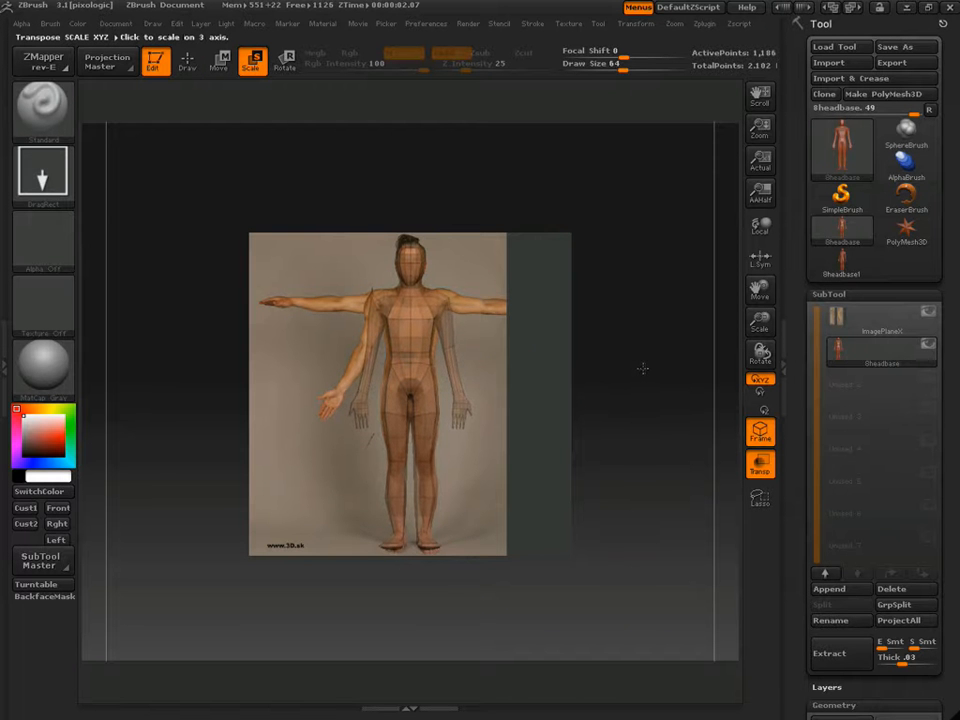
In side view, nudge the figure slightly forward with Transpose Move to line up with the profile photo
left_click_drag(654, 304, 505, 335)
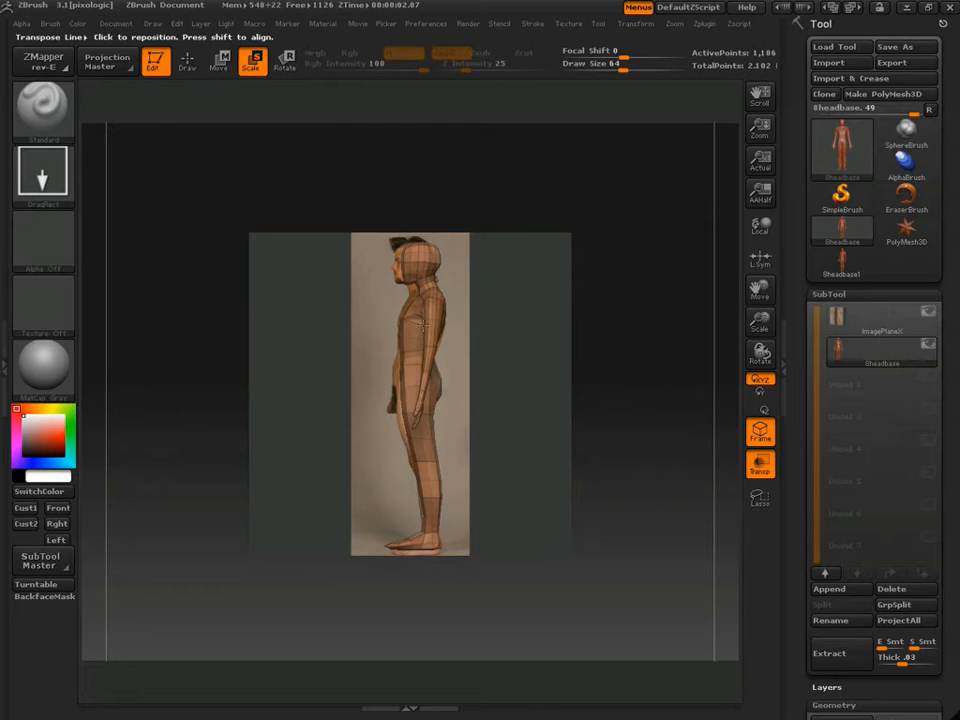
left_click_drag(423, 325, 675, 326, "shift")
mouse_move(550, 328)
left_mouse_down()
mouse_move(542, 332)
mouse_move(548, 326)
left_mouse_up()
key("w")
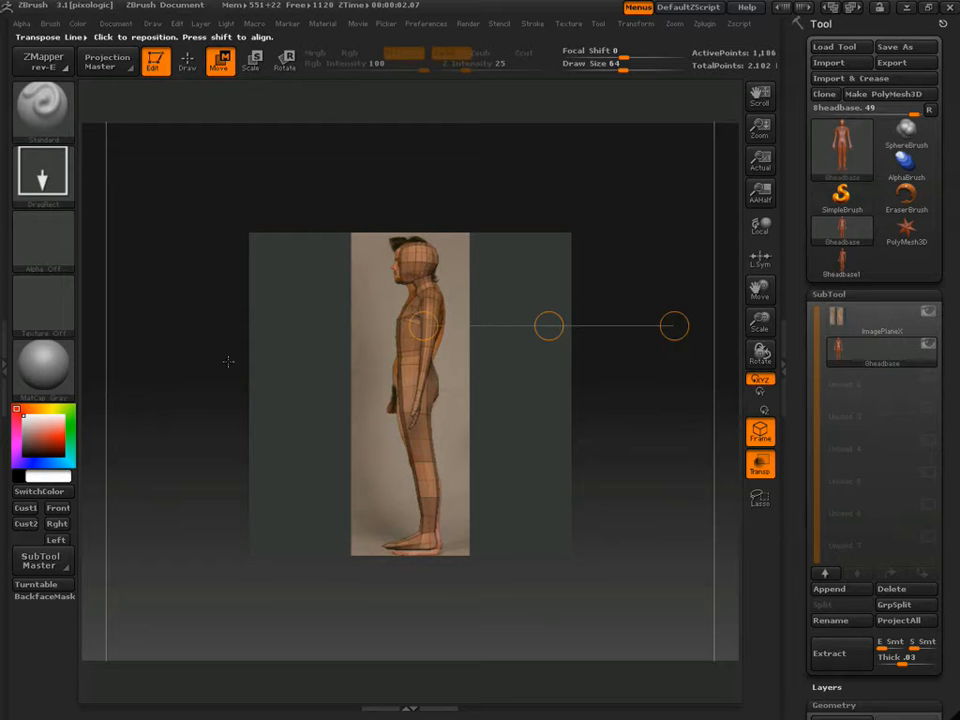
Compare the figure with the front and side references and shift it slightly down along a vertical Transpose line
left_click_drag(163, 404, 331, 427)
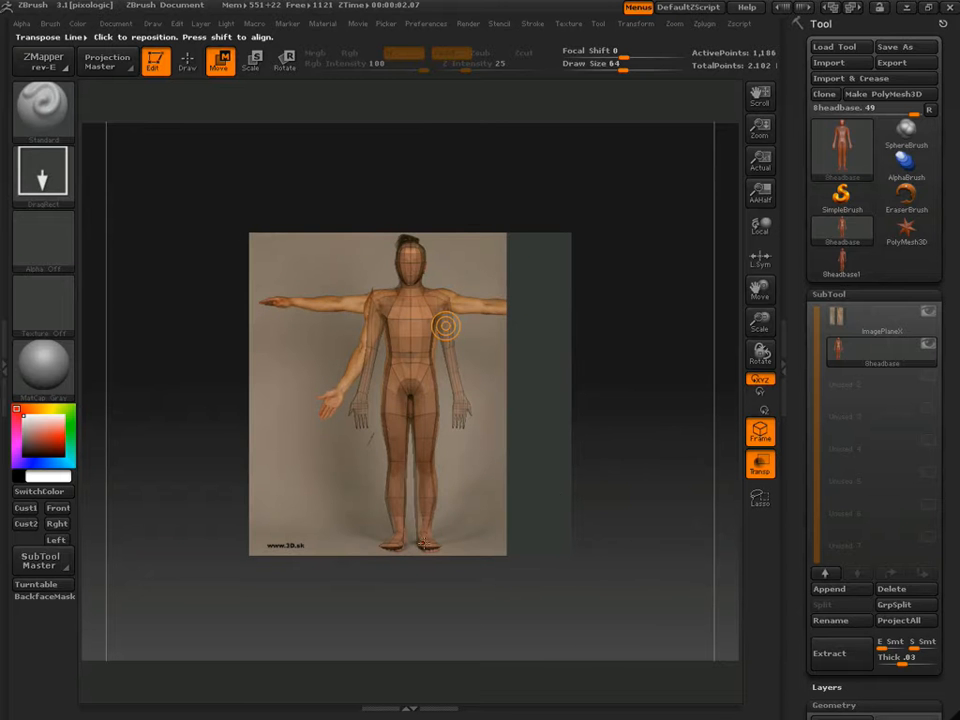
left_click_drag(606, 461, 561, 455, "shift")
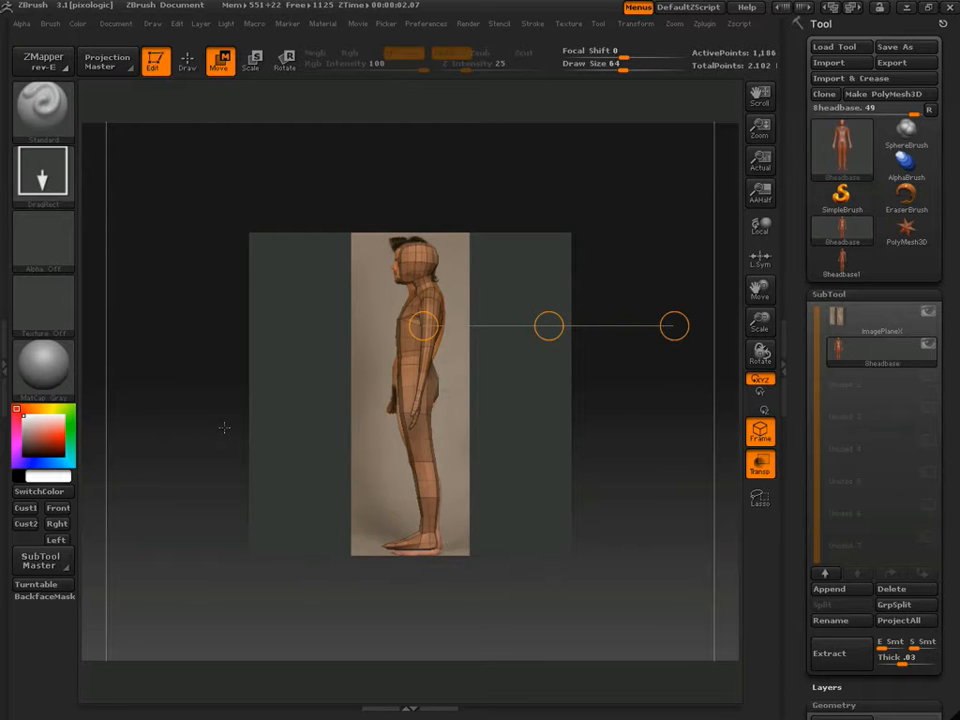
left_click_drag(224, 427, 325, 455)
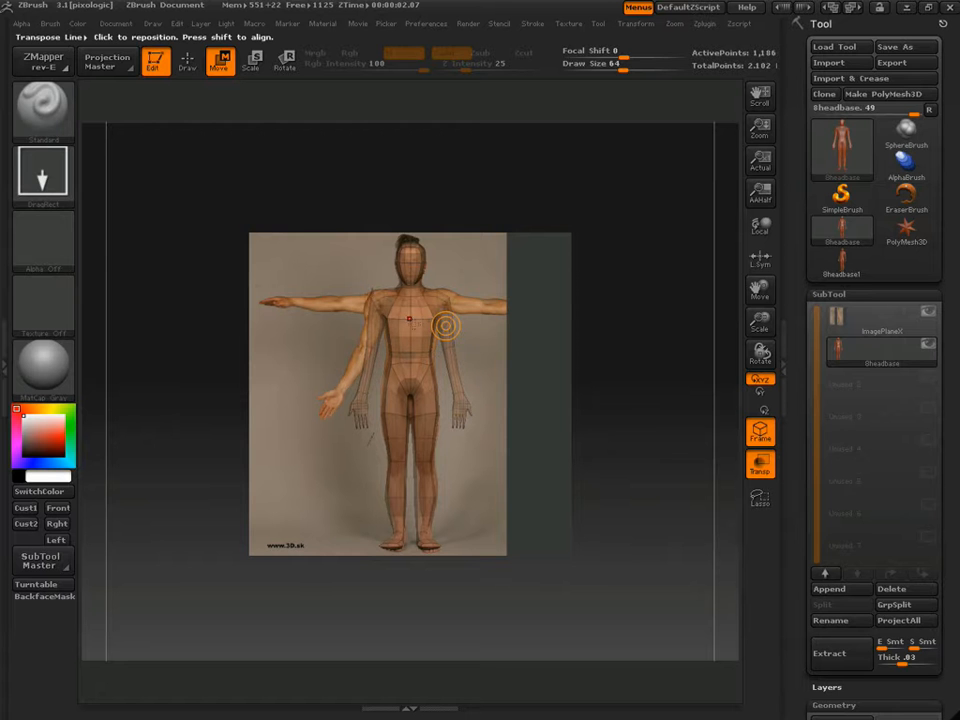
left_click_drag(411, 318, 415, 194)
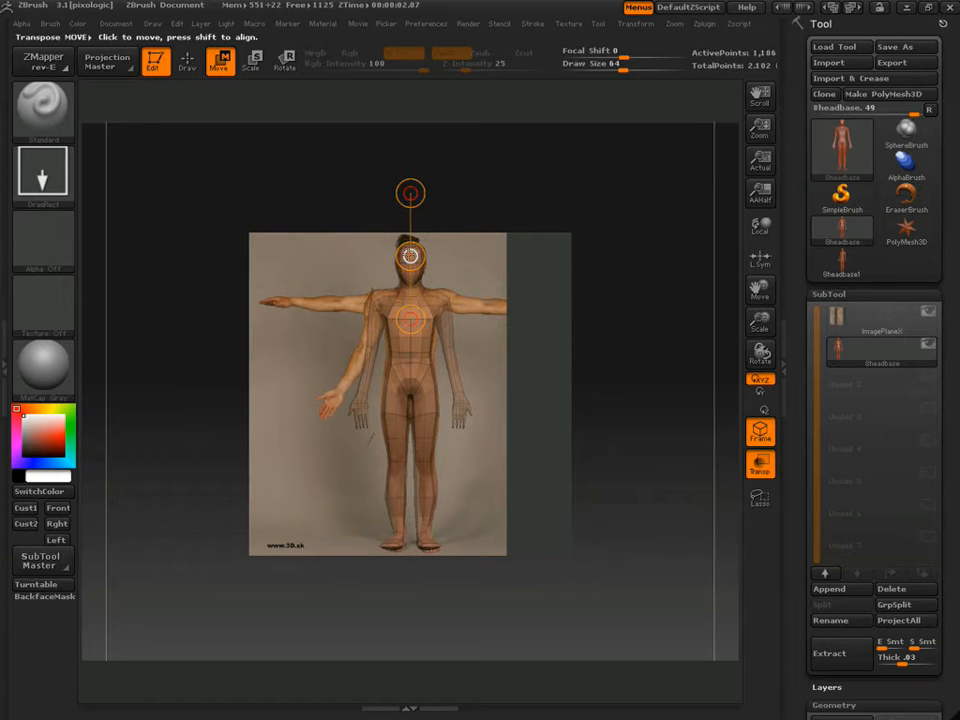
left_click_drag(410, 255, 410, 258)
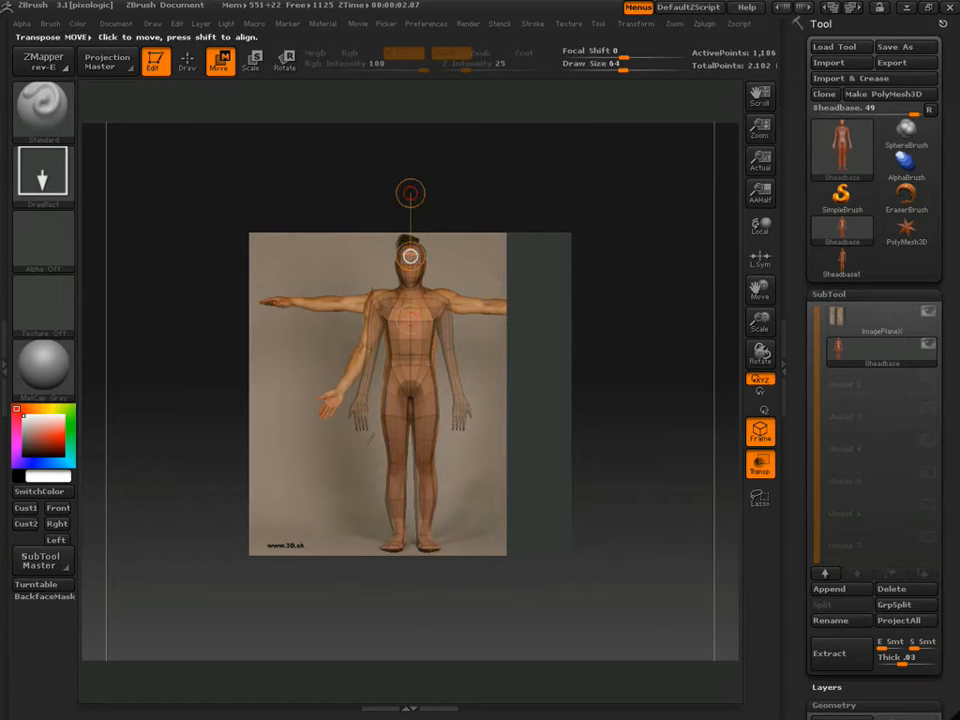
Hide the ImagePlaneX subtool, return to Draw mode, and divide the 8headbase figure twice to subdivision level 4
left_click_drag(630, 338, 730, 350)
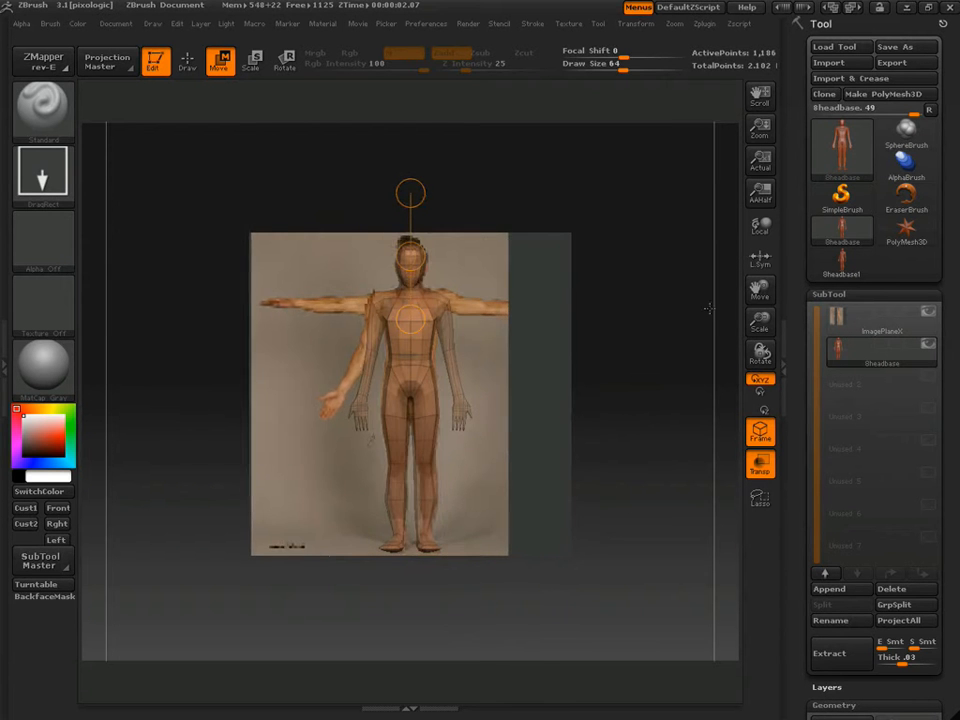
left_click(932, 314)
mouse_move(650, 348)
left_mouse_down()
mouse_move(598, 351)
mouse_move(564, 390)
mouse_move(510, 373)
mouse_move(657, 369)
mouse_move(643, 405)
mouse_move(643, 384)
mouse_move(625, 386)
mouse_move(628, 401)
mouse_move(664, 397)
left_mouse_up()
key("q")
left_click_drag(791, 519, 793, 373)
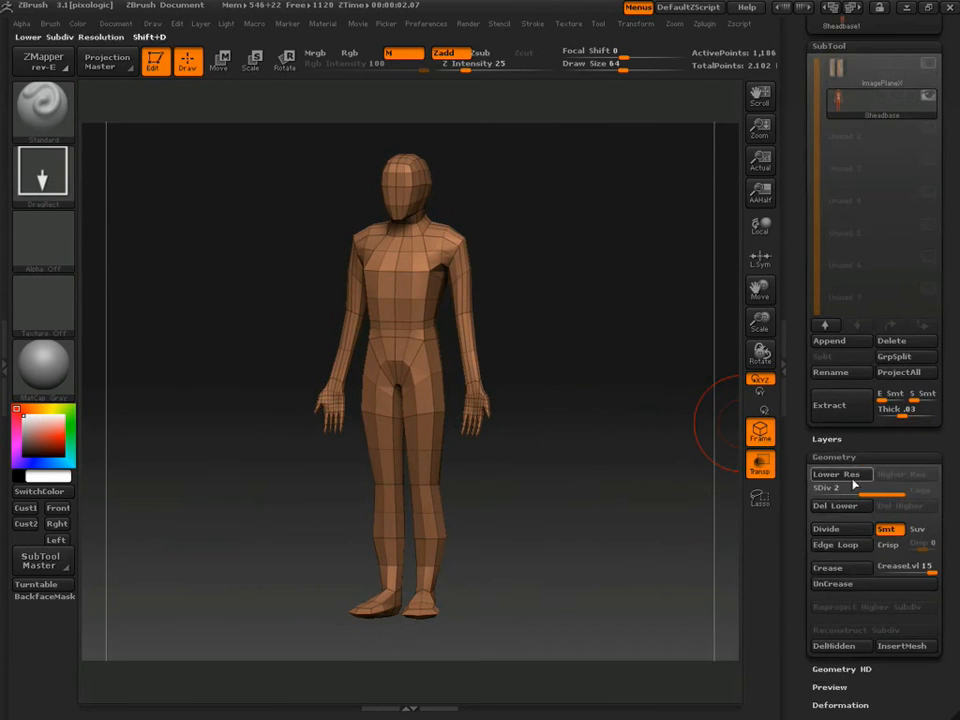
left_click(853, 531)
left_click(855, 531)
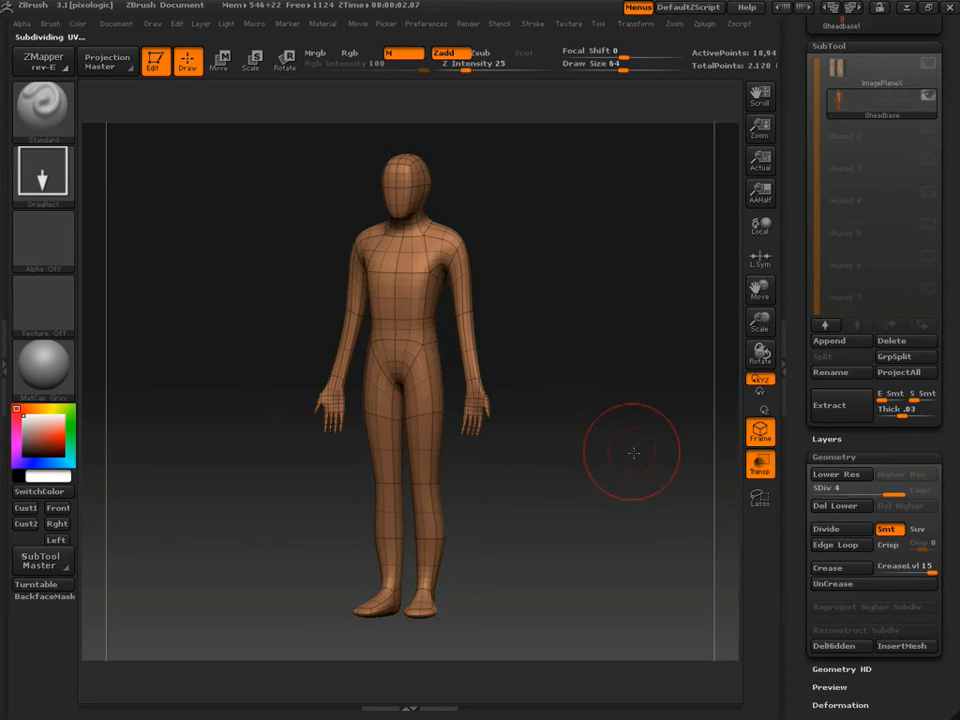